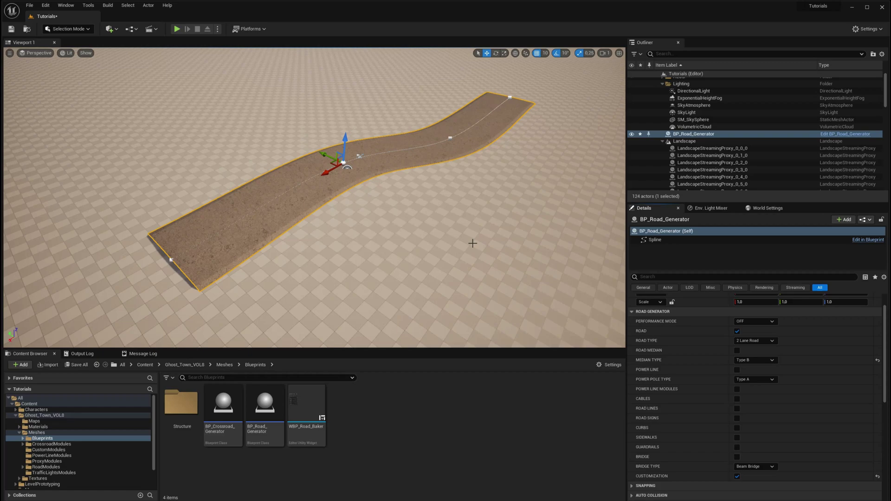
- Expand the road generator's customization modules and assign the SM_StreetLamp_01 mesh to the first static mesh entry
scroll(762, 388, down, 10)
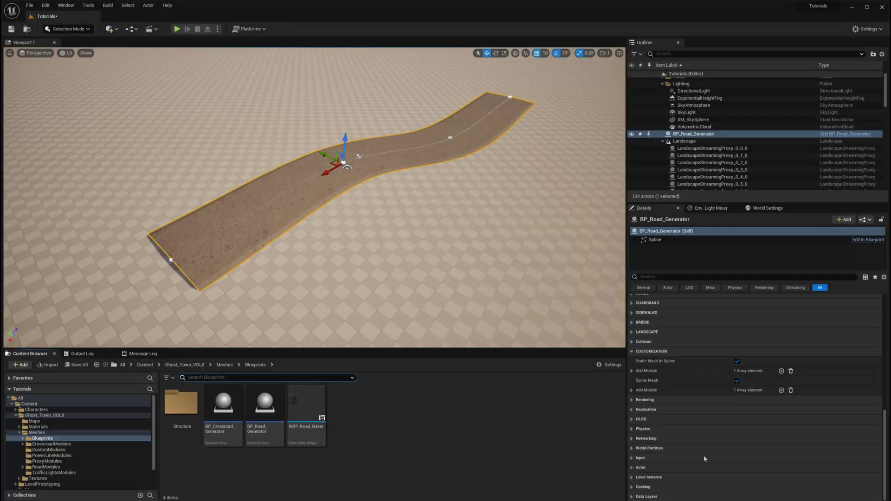
click(632, 371)
click(638, 380)
click(643, 391)
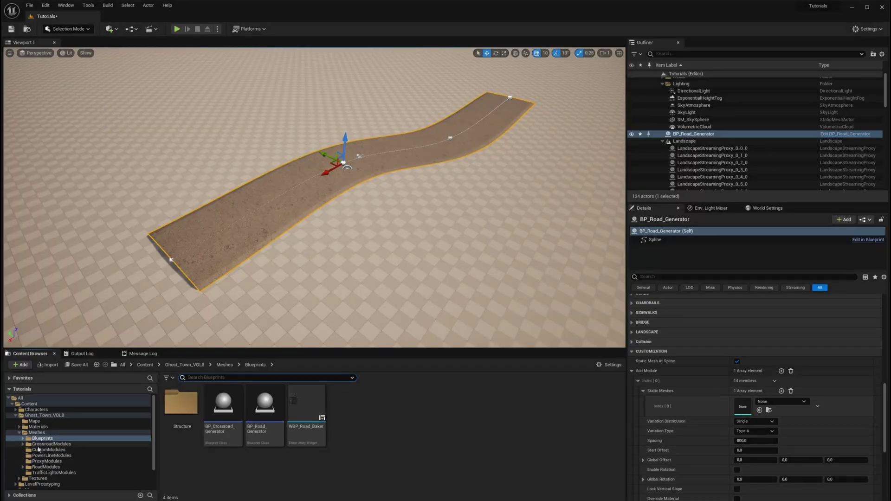
click(39, 450)
drag(366, 469, 743, 407)
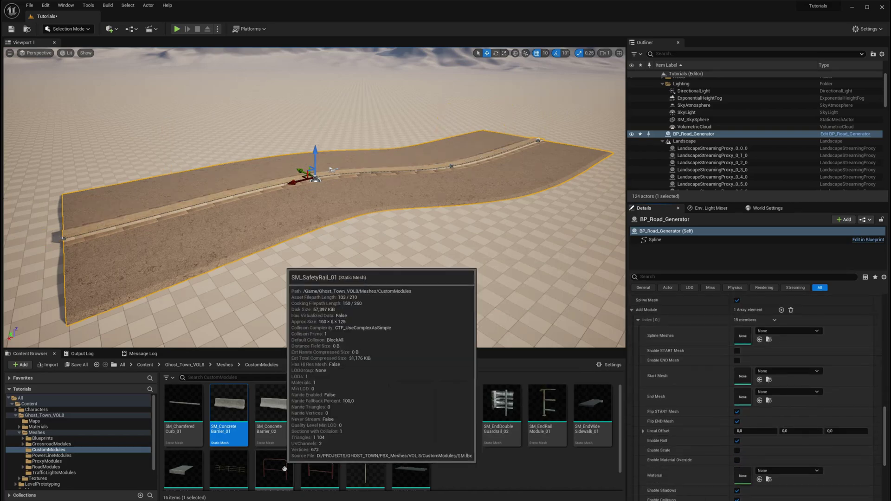
- Assign SM_RailModule_01 as the spline mesh, enable SM_EndRailModule_01 as start and end meshes, and toggle Flip START Mesh
drag(228, 469, 731, 333)
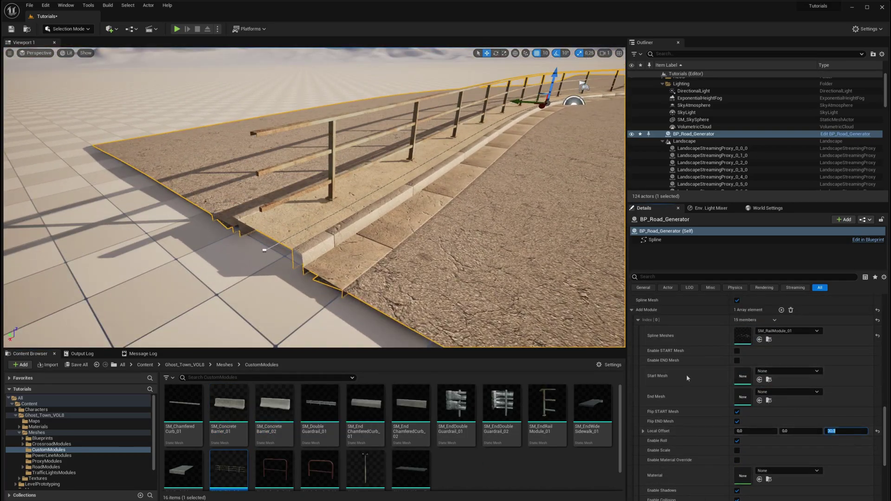
drag(548, 409, 743, 376)
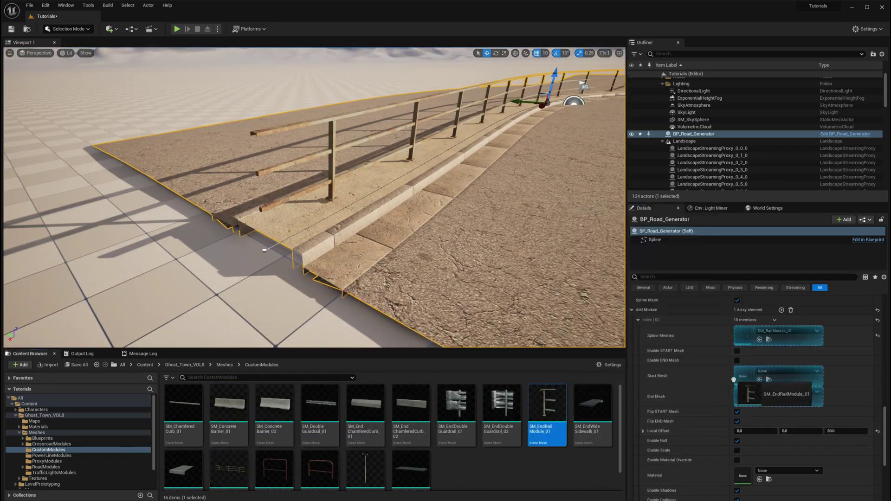
click(737, 351)
click(737, 361)
drag(548, 409, 742, 397)
drag(743, 397, 742, 397)
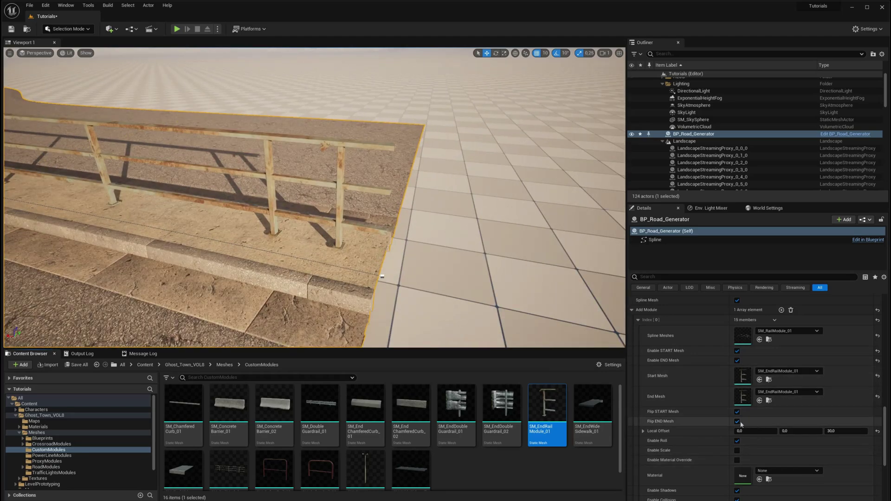
click(738, 412)
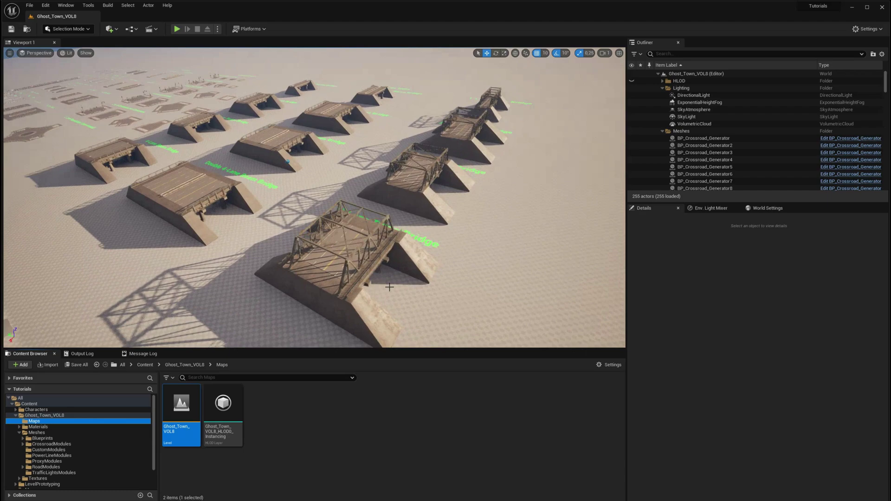
alt+drag(390, 287, 389, 286)
right_drag(116, 219, 170, 241)
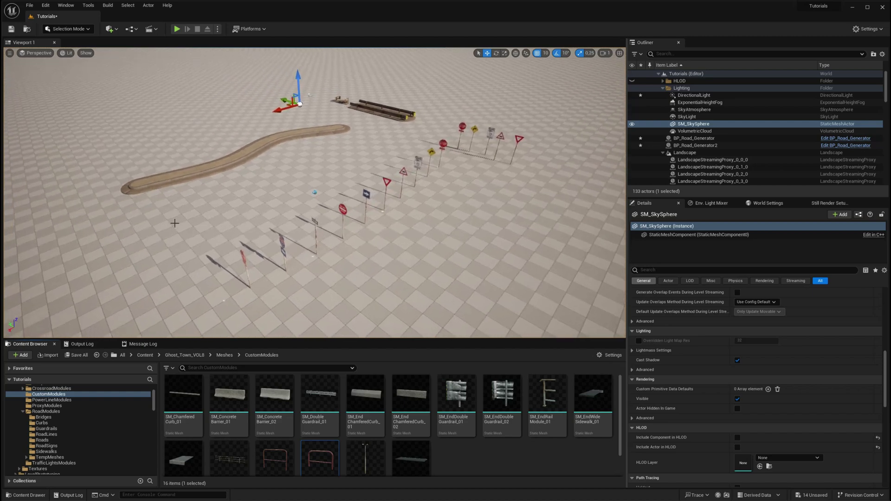
- Select the road median generated by BP_Road_Generator and reshape its curve by moving a middle spline point
right_drag(174, 223, 175, 223)
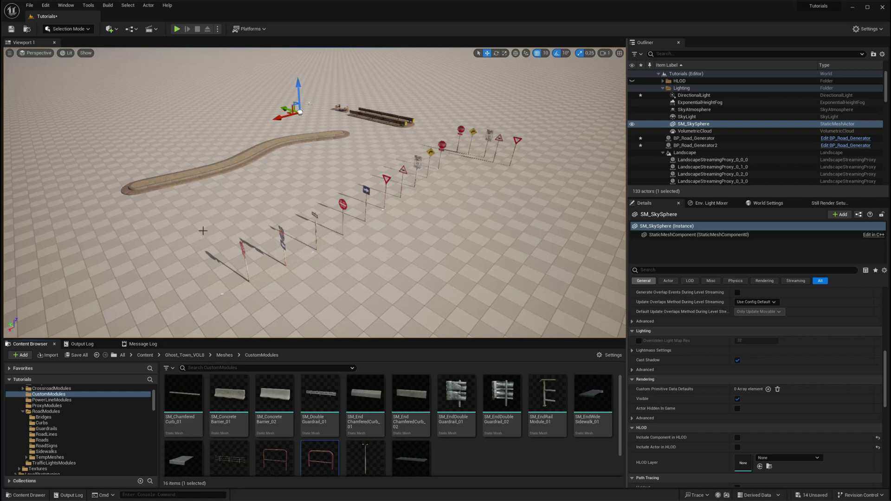
right_drag(203, 231, 271, 240)
click(264, 237)
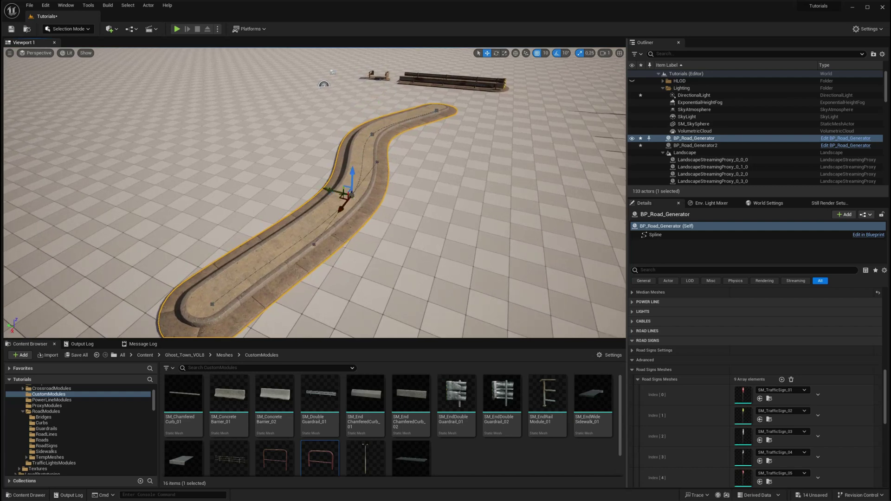
drag(264, 176, 291, 187)
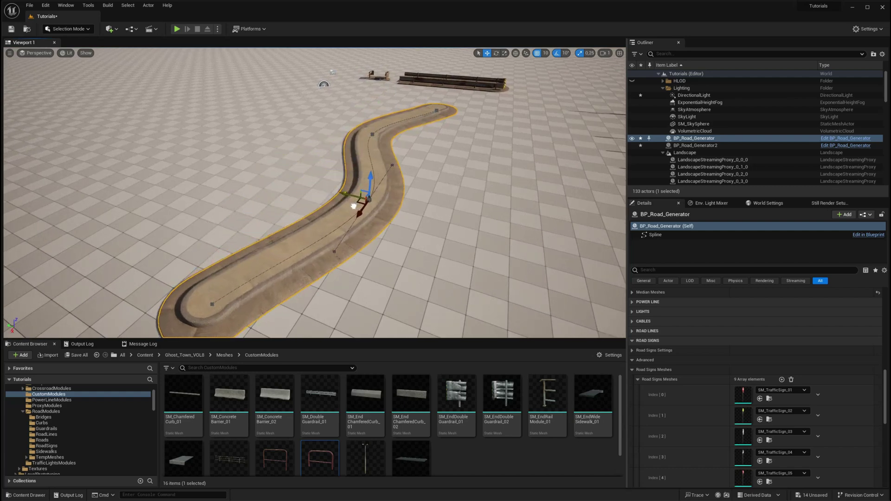
right_drag(315, 193, 235, 277)
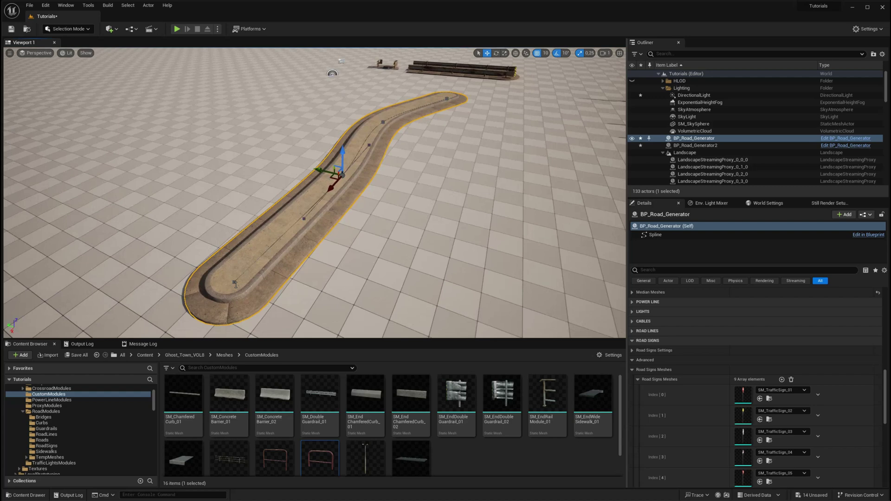
drag(225, 280, 182, 204)
- Move the SM_EndRoadMedian_2 end piece away from the SM_RoadMedian_01 segment, leaving a gap between them
right_drag(404, 142, 464, 187)
key(w)
click(368, 187)
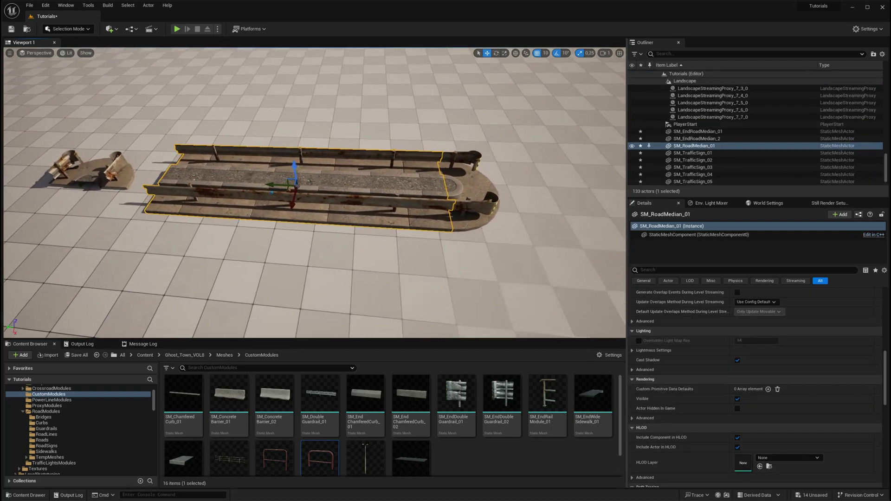
click(464, 186)
drag(428, 194, 466, 197)
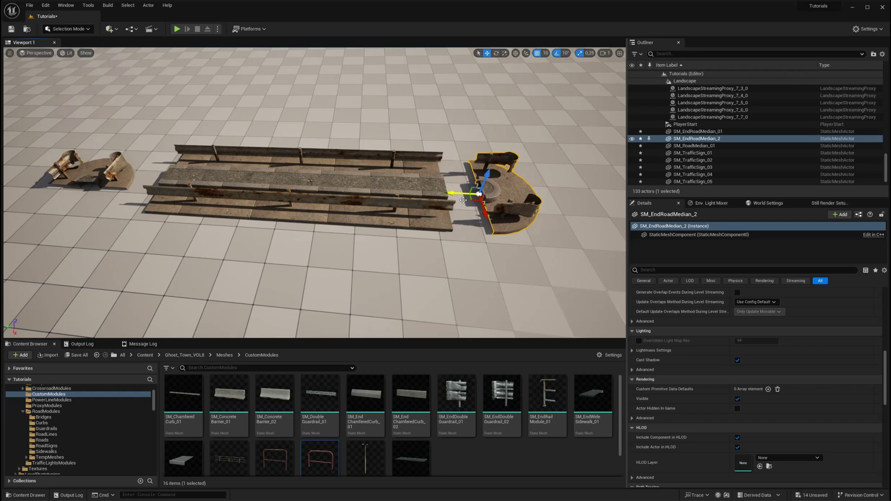
- Set the Z rotation of the SM_EndRoadMedian_01 end piece to -90°
right_drag(466, 197, 208, 187)
click(153, 163)
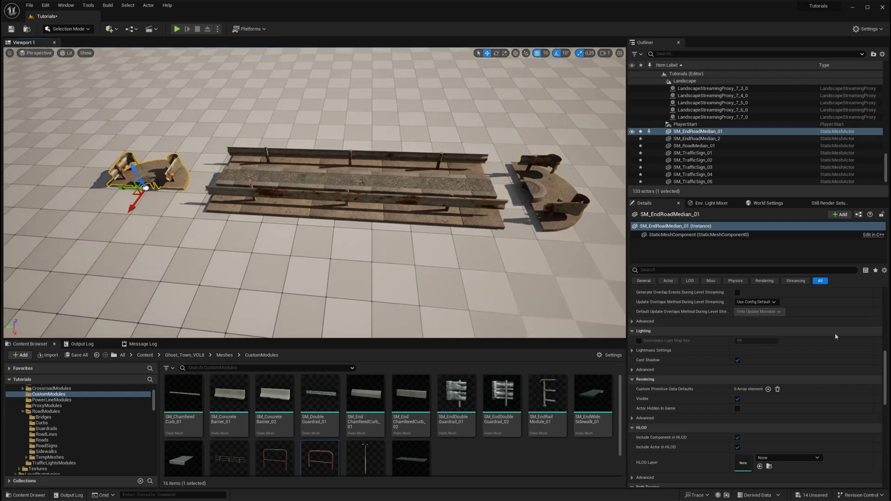
scroll(838, 332, up, 3)
scroll(838, 330, up, 5)
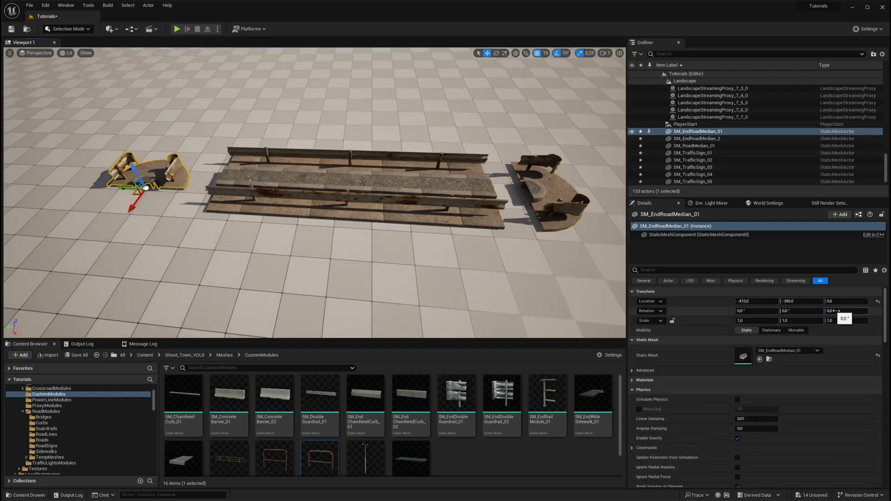
text(90)
key(Return)
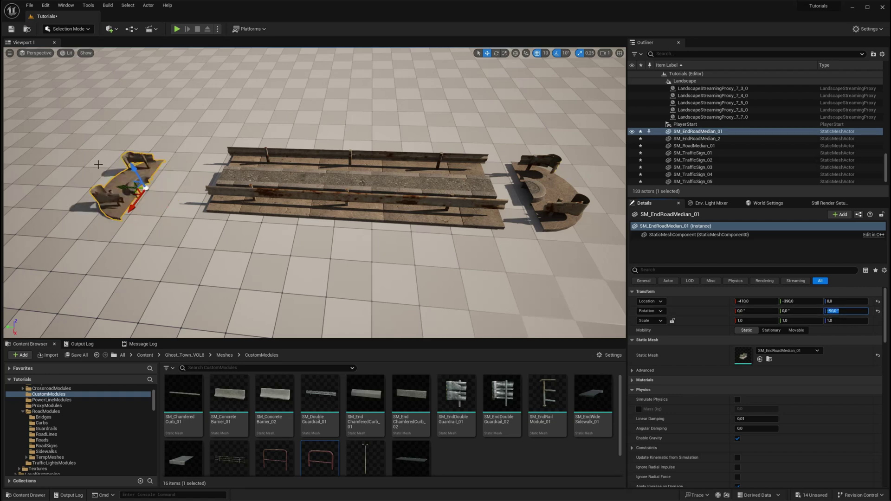
- Move both median end pieces flush against opposite ends of SM_RoadMedian_01, at Y -630 and Y -1430 with X -450
alt+drag(98, 164, 233, 204)
right_drag(232, 203, 205, 201)
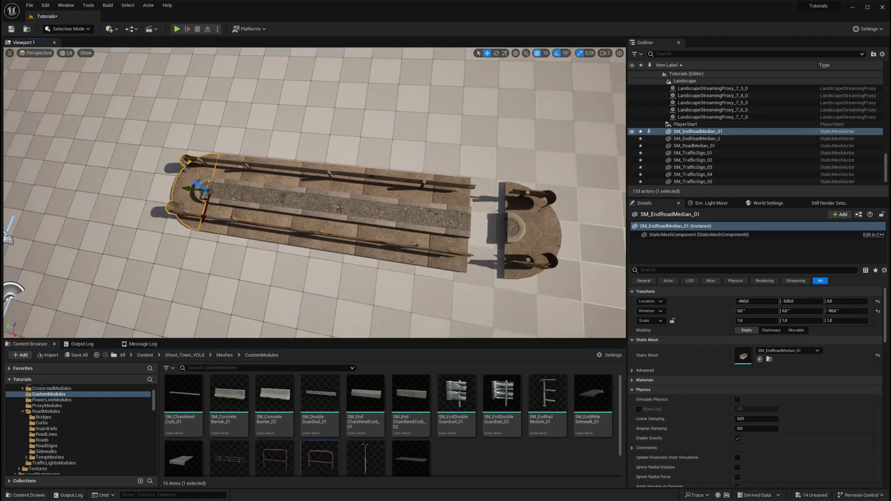
click(521, 241)
drag(503, 229, 457, 221)
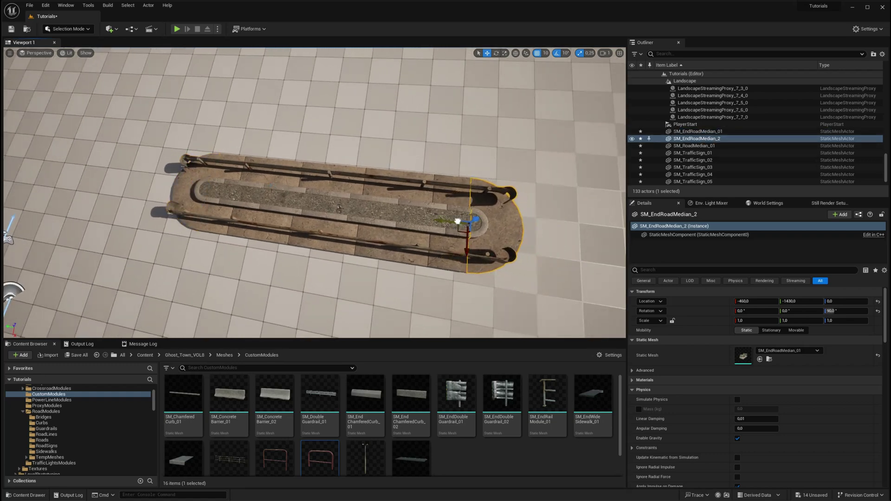
click(397, 258)
- Select the traffic sign row of BP_Road_Generator2 and reshape it by moving one of its middle spline points
right_drag(397, 258, 195, 165)
click(335, 169)
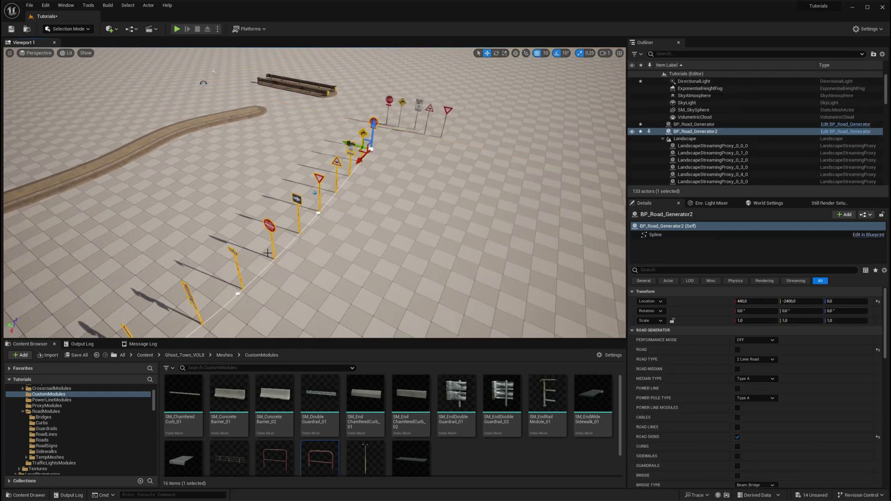
right_drag(335, 169, 350, 181)
click(357, 170)
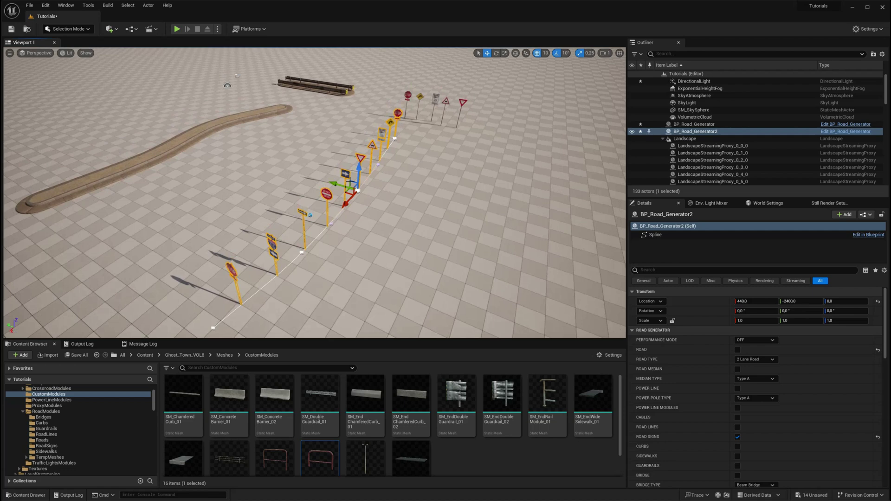
drag(344, 185, 325, 178)
- Replace the road sign meshes at index 1, 3 and 4 with SM_StreetLamp_01, SM_SafetyRail_01 and SM_SafetyRail_02
right_drag(325, 178, 371, 214)
scroll(709, 392, down, 10)
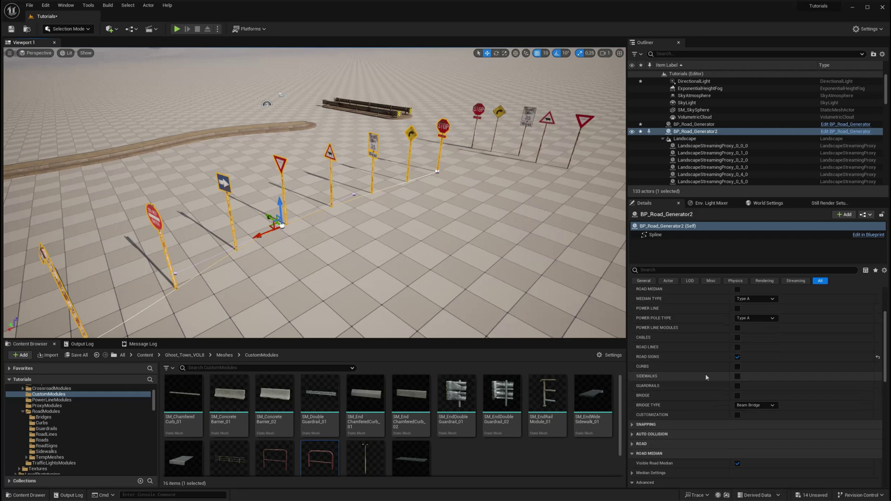
scroll(708, 392, down, 6)
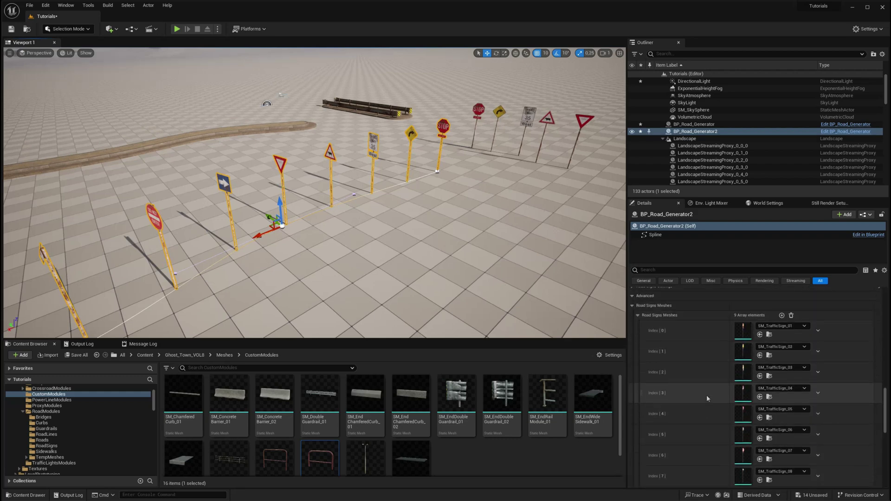
drag(365, 459, 739, 351)
key(f)
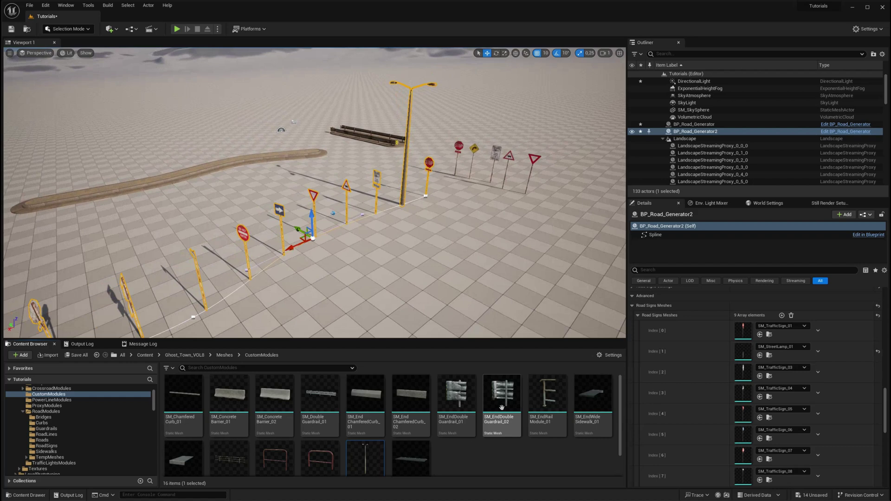
drag(286, 465, 742, 395)
drag(320, 458, 746, 419)
right_drag(457, 288, 323, 271)
click(324, 271)
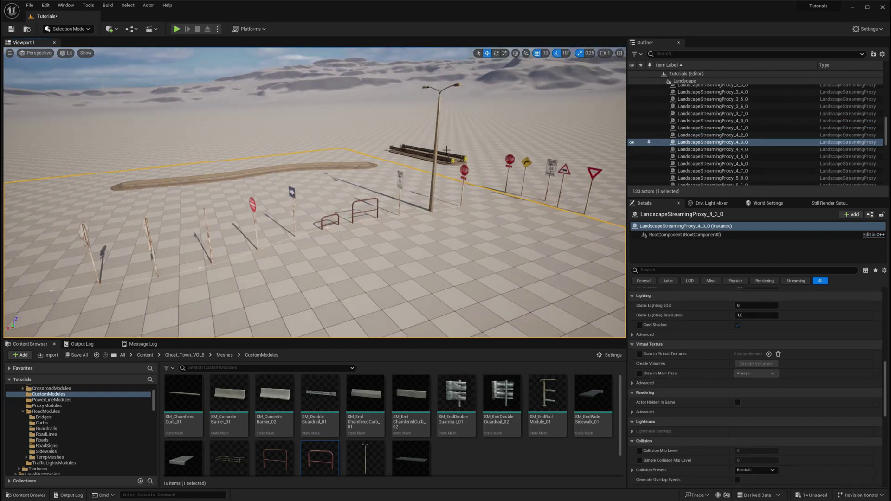
- Set BP_Road_Generator2's road sign meshes at index 5 and 6 to SM_ConcreteBarrier_02 and SM_ConcreteBarrier_01
click(440, 151)
click(282, 402)
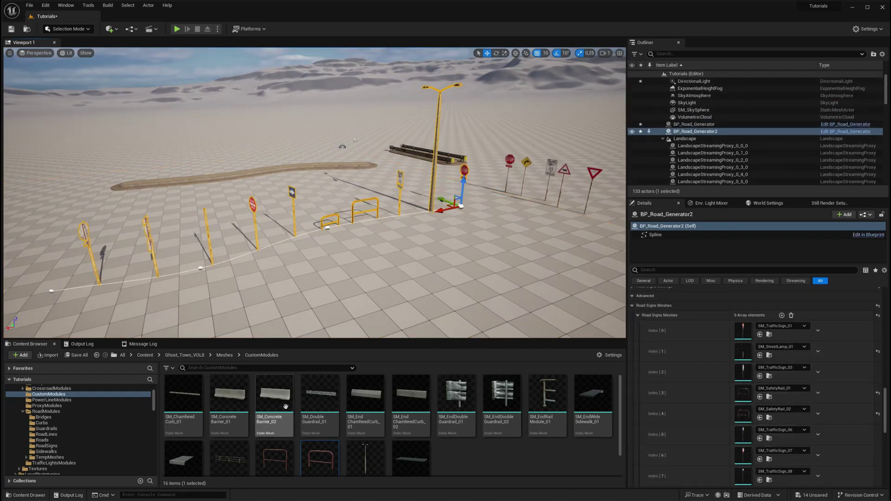
drag(282, 402, 782, 434)
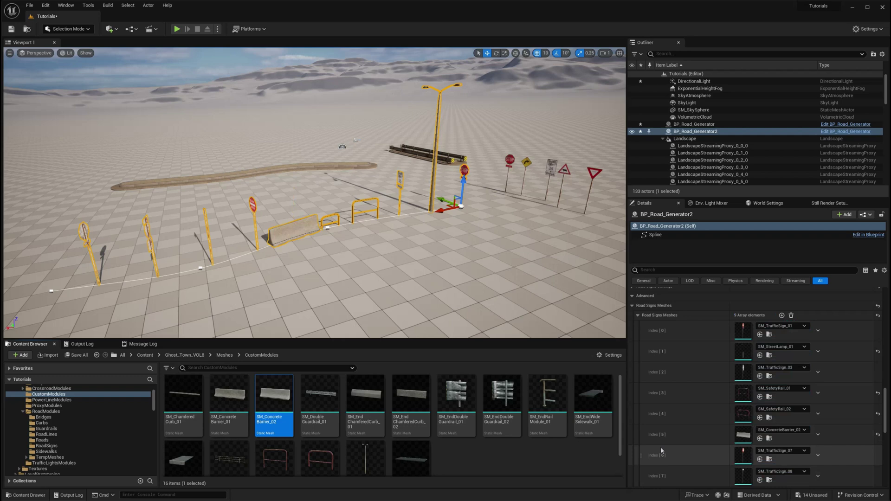
drag(222, 398, 745, 459)
scroll(458, 333, up, 2)
right_drag(459, 333, 398, 282)
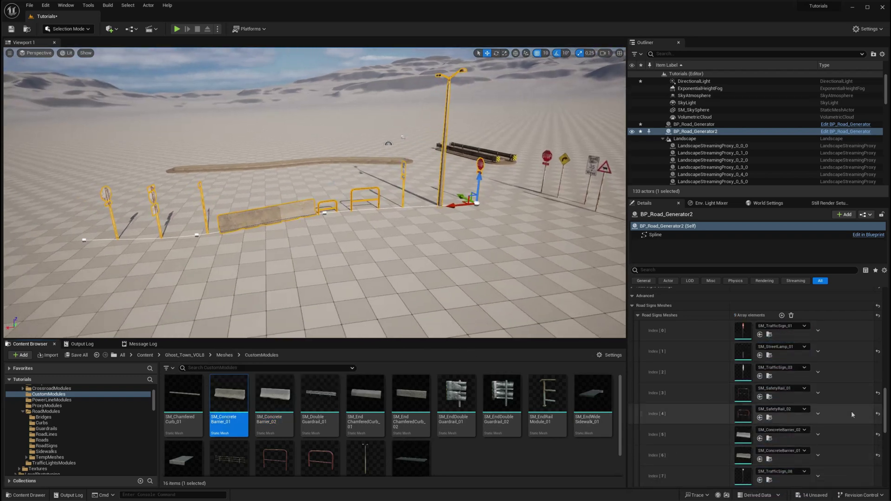
- Set the spacing in the Road Signs Settings of BP_Road_Generator2 to 300
scroll(851, 411, up, 3)
click(631, 366)
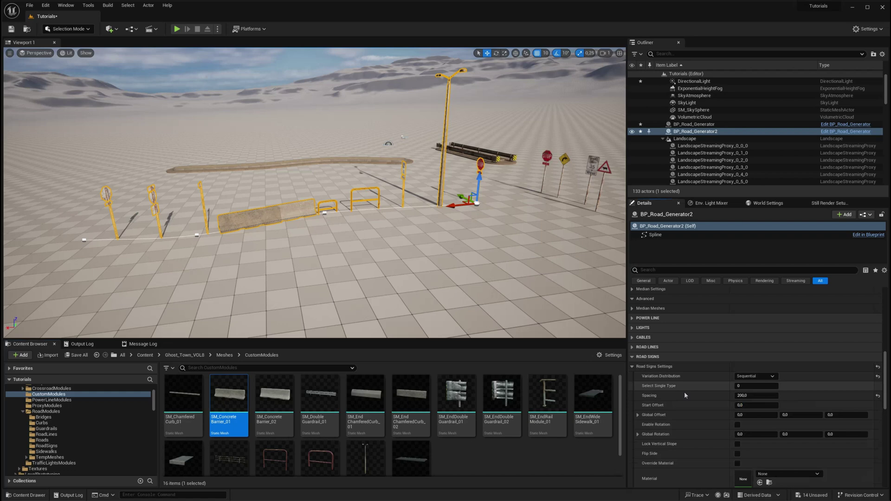
text(30)
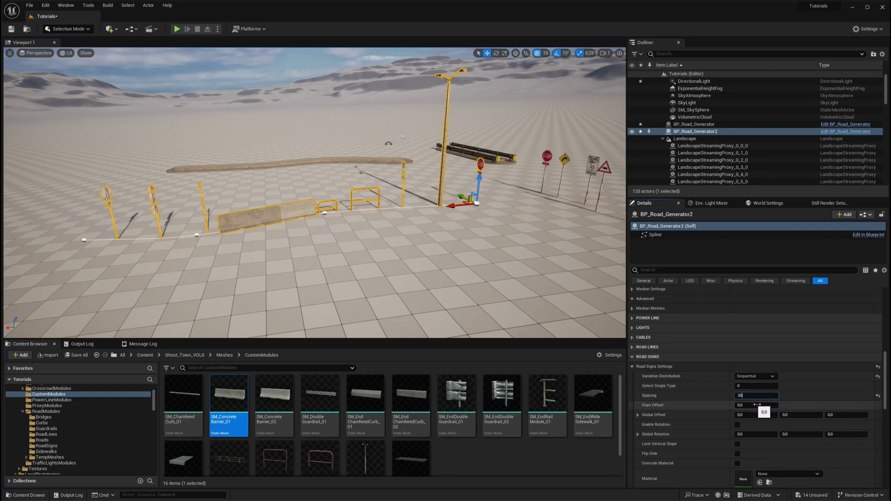
text(0)
key(Return)
alt+drag(321, 198, 371, 214)
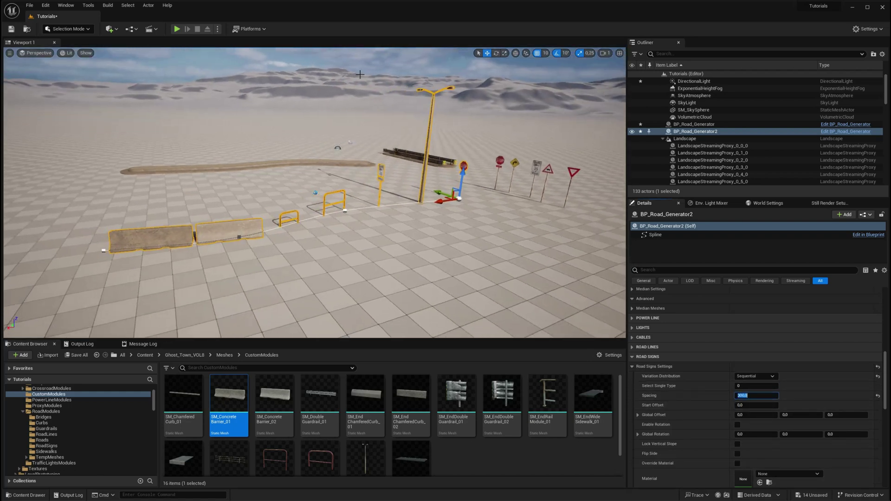
click(358, 72)
alt+drag(130, 69, 74, 56)
right_drag(74, 57, 73, 57)
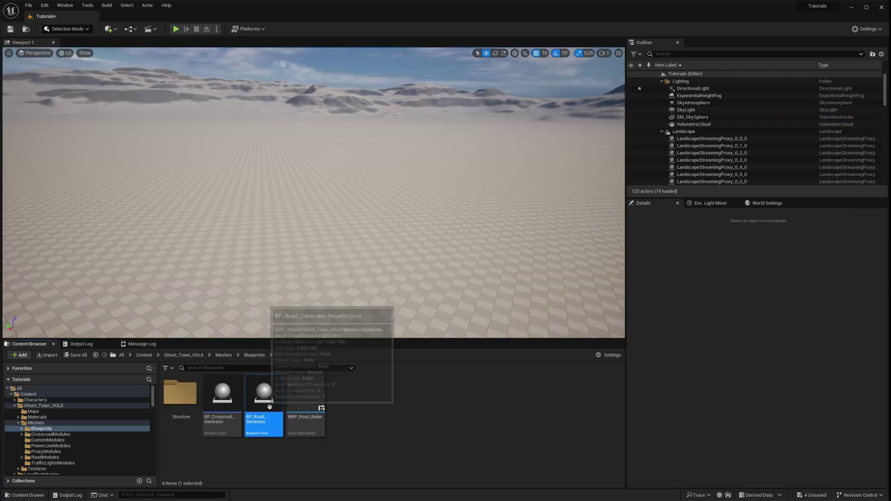
- Place a BP_Road_Generator in the empty level and extend its spline with extra points into a curved two-lane road
drag(264, 396, 297, 250)
right_drag(298, 250, 292, 217)
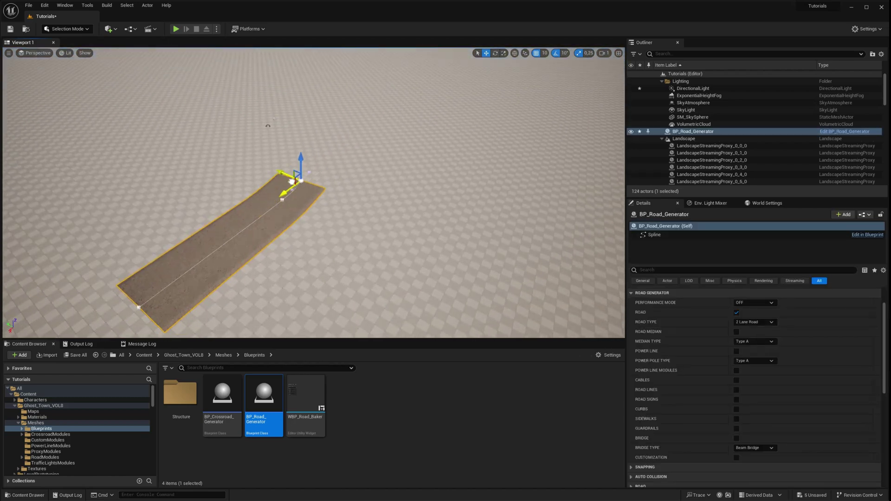
drag(292, 181, 394, 137)
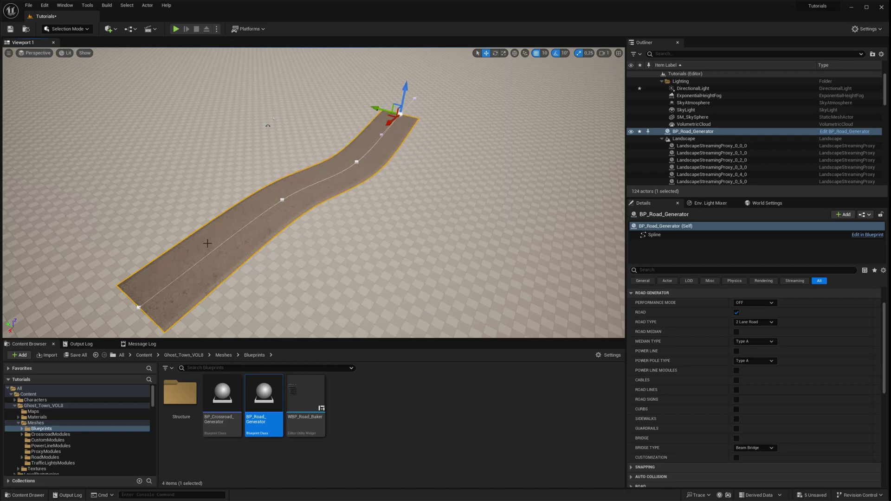
right_drag(262, 255, 305, 265)
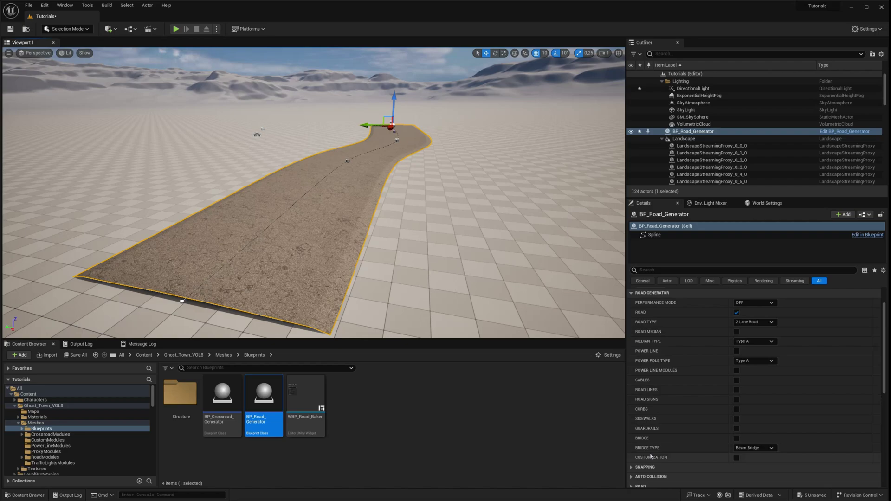
- Enable the Customization option for the selected BP_Road_Generator
key(ctrl)
key(ctrl)
click(735, 458)
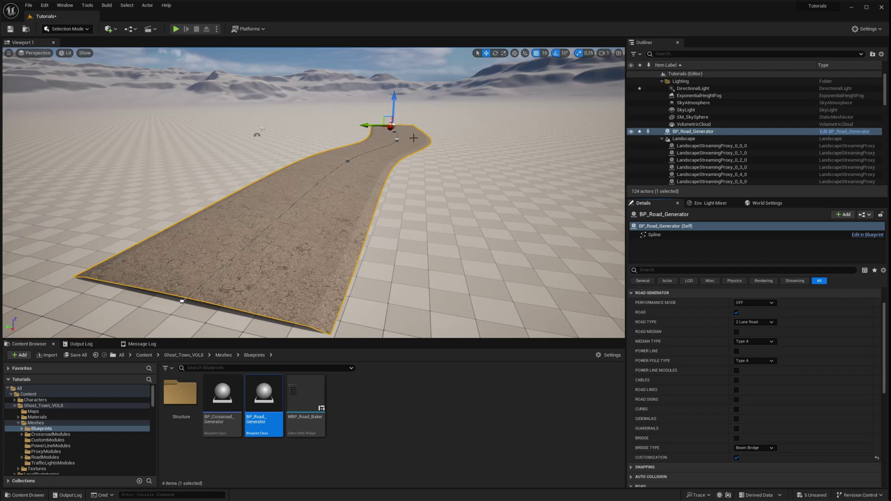
right_drag(366, 149, 354, 223)
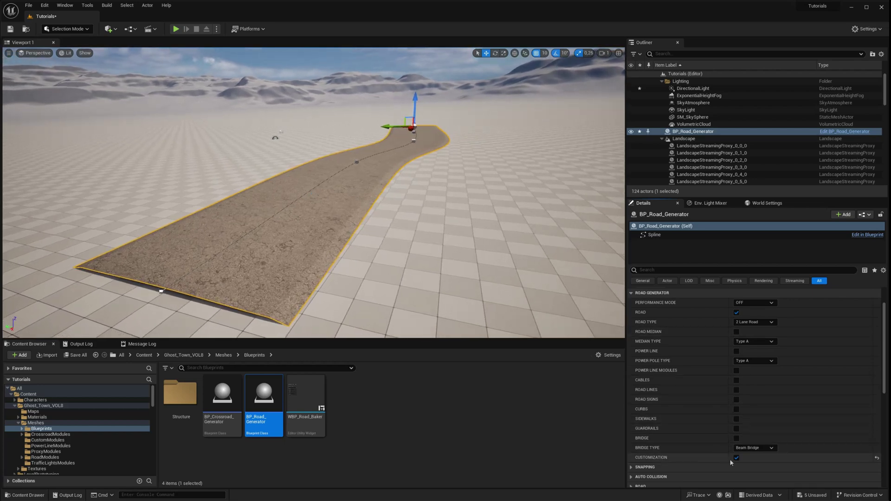
- Expand the road generator's Customization settings down to the Static Meshes array of the first static mesh module
scroll(730, 458, down, 10)
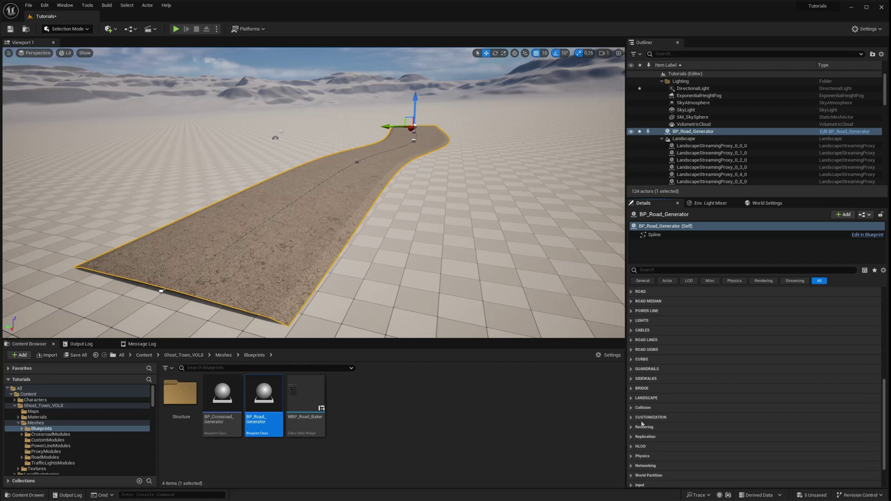
click(631, 418)
scroll(636, 421, down, 3)
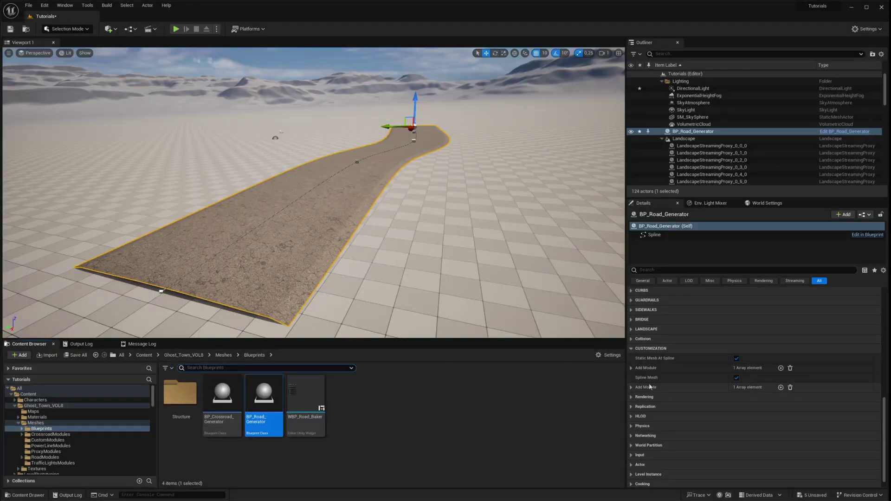
click(632, 368)
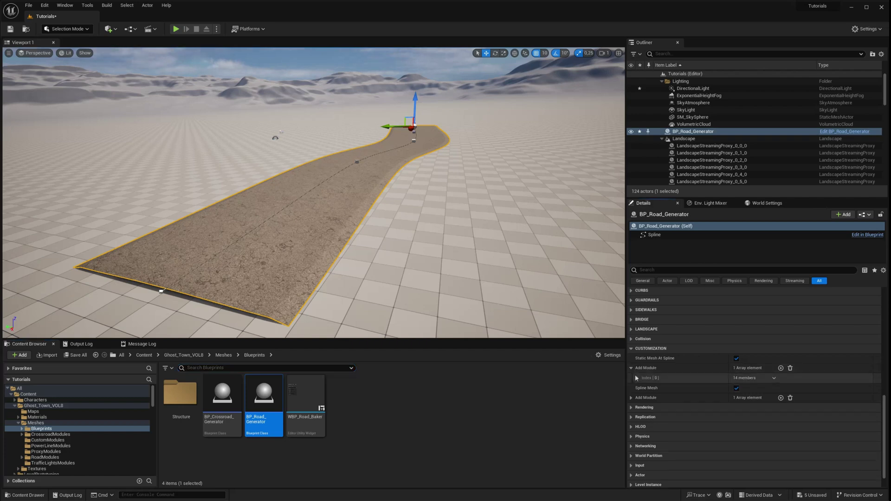
click(638, 379)
scroll(639, 378, down, 2)
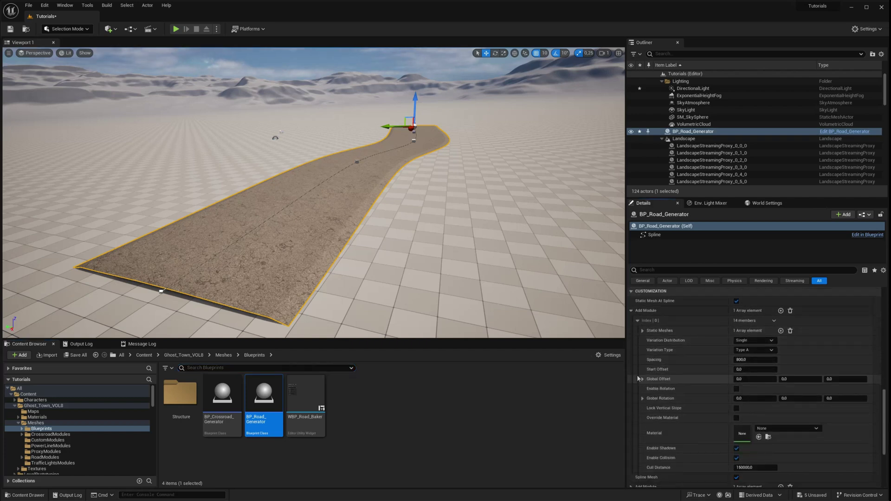
click(643, 331)
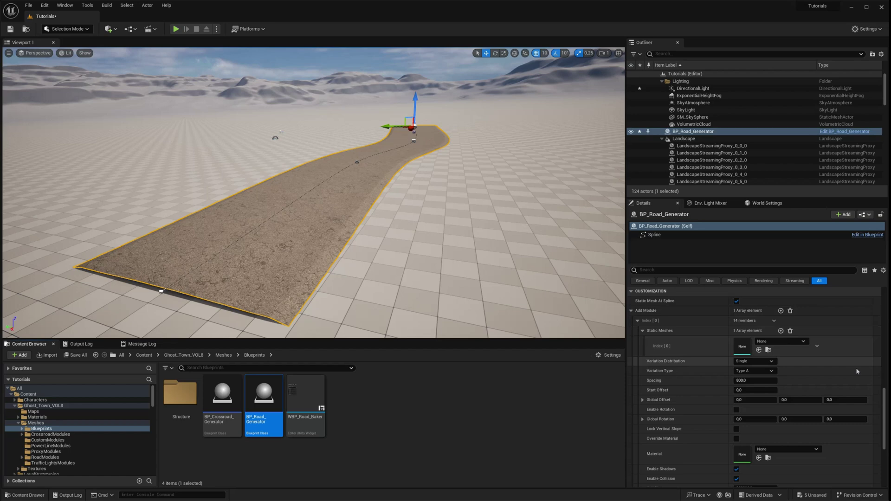
- Enable the road median on BP_Road_Generator and set its median type to Type B
scroll(886, 393, up, 5)
scroll(885, 390, up, 5)
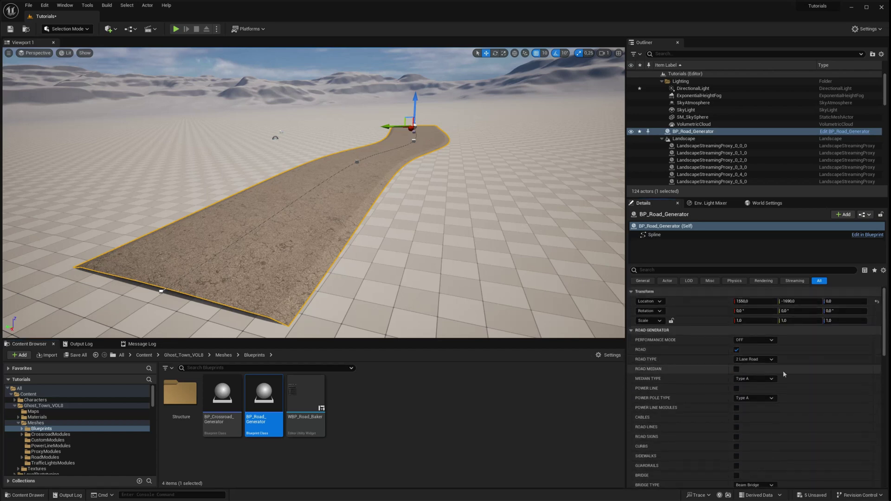
click(736, 369)
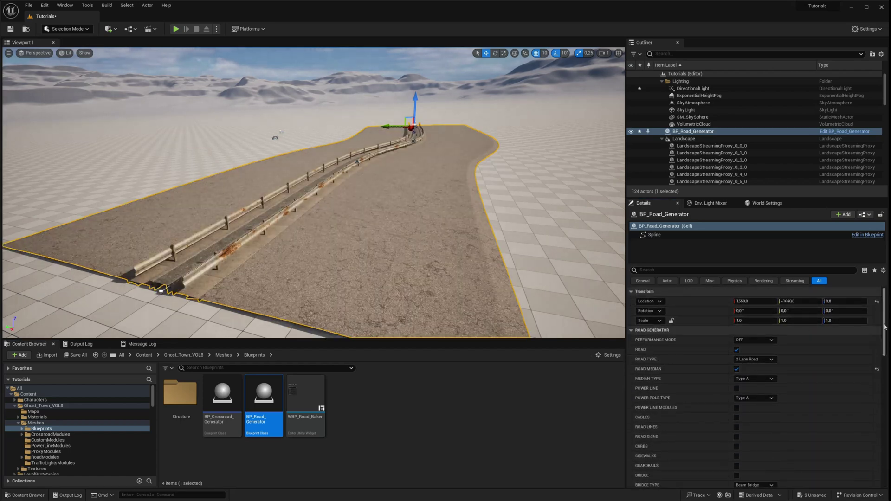
scroll(878, 343, down, 3)
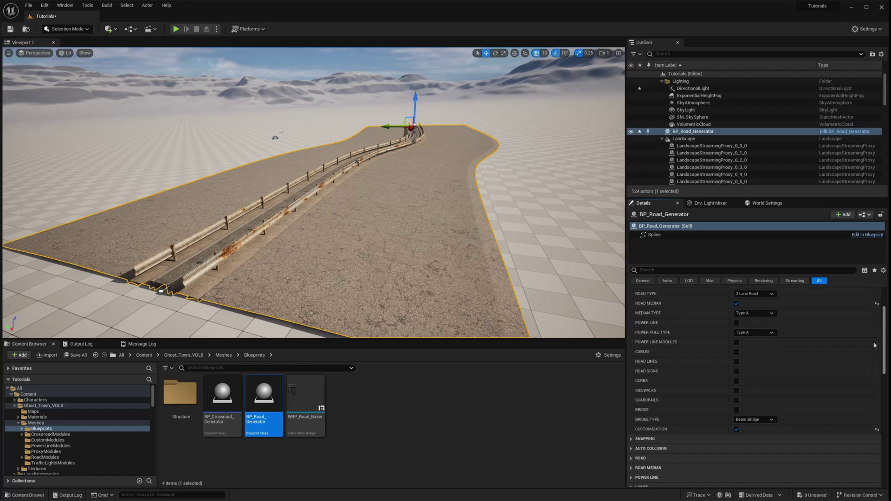
click(743, 323)
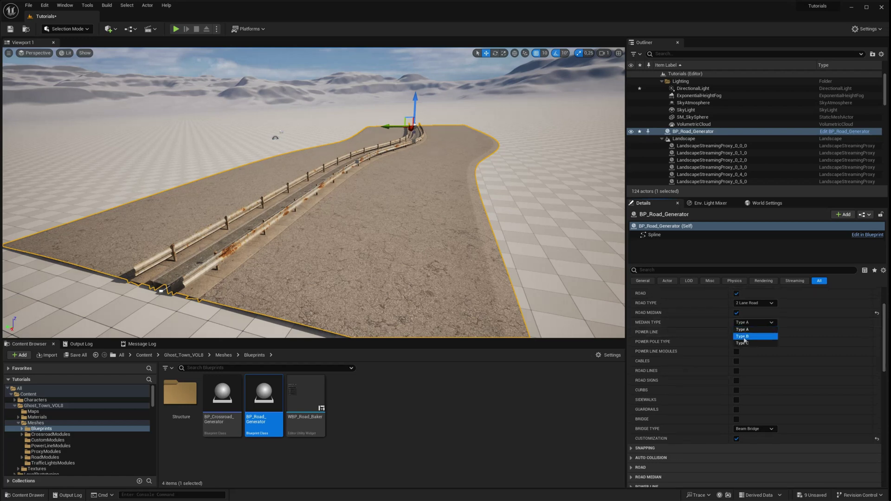
click(744, 337)
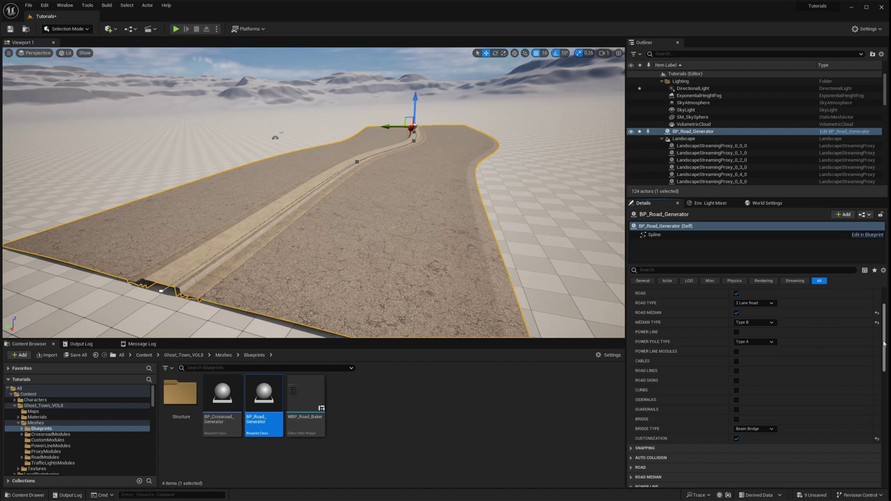
- Assign SM_StreetLamp_01 from the CustomModules folder to index 0 of the customization module's static meshes
drag(884, 344, 888, 433)
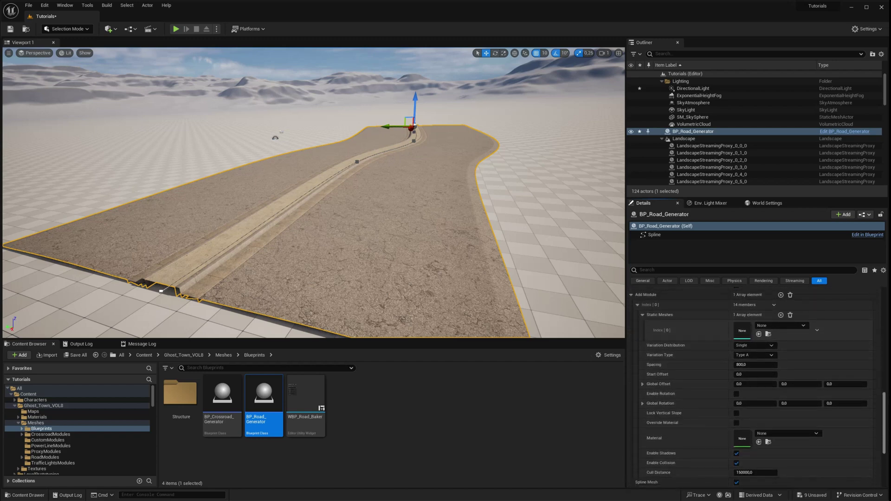
click(38, 439)
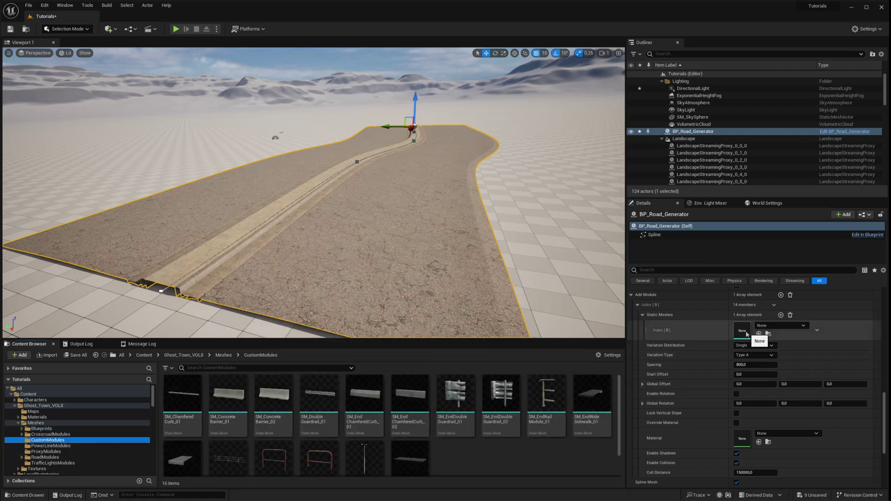
scroll(371, 445, down, 1)
drag(364, 444, 742, 334)
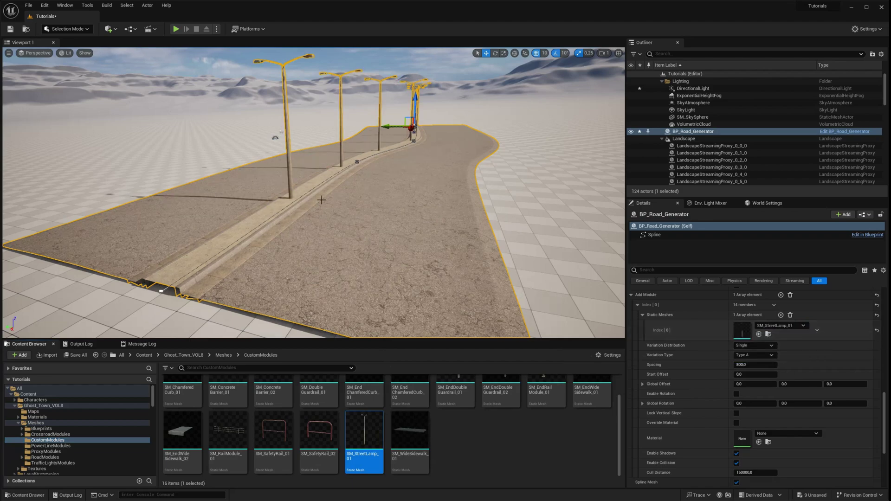
right_drag(342, 218, 356, 106)
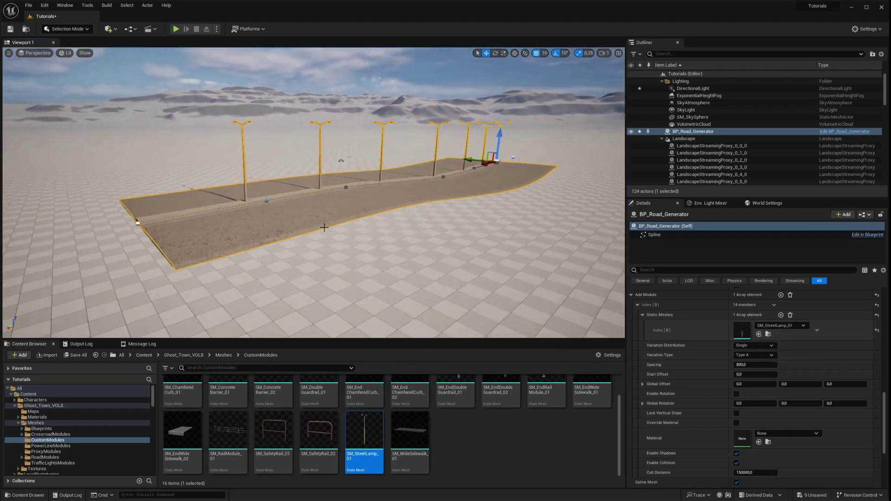
key(w)
right_drag(337, 228, 337, 229)
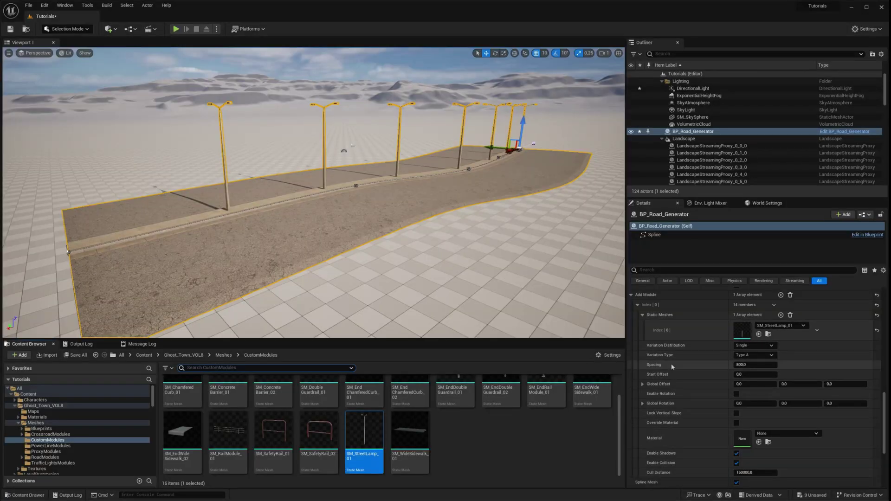
- Add two more static mesh entries to the module and assign SM_ConcreteBarrier_01 to index 1 and SM_ConcreteBarrier_02 to index 2
click(780, 315)
click(781, 315)
scroll(365, 418, up, 1)
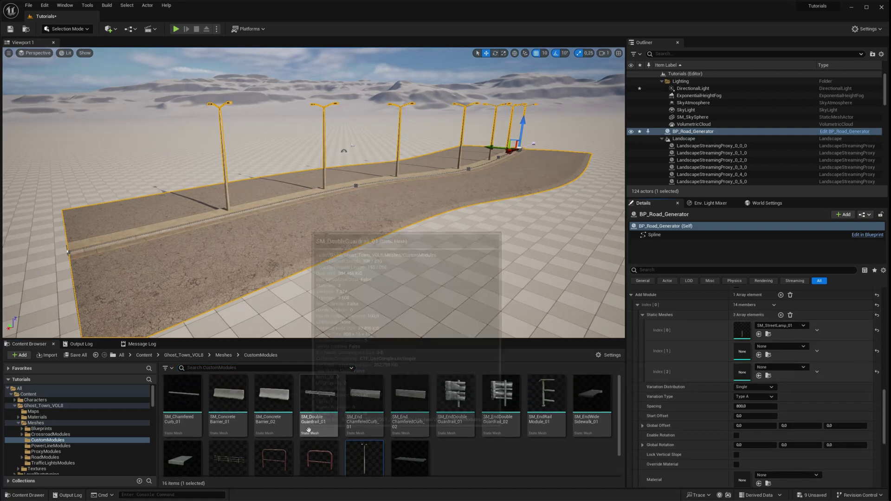
drag(228, 394, 743, 355)
drag(274, 394, 742, 371)
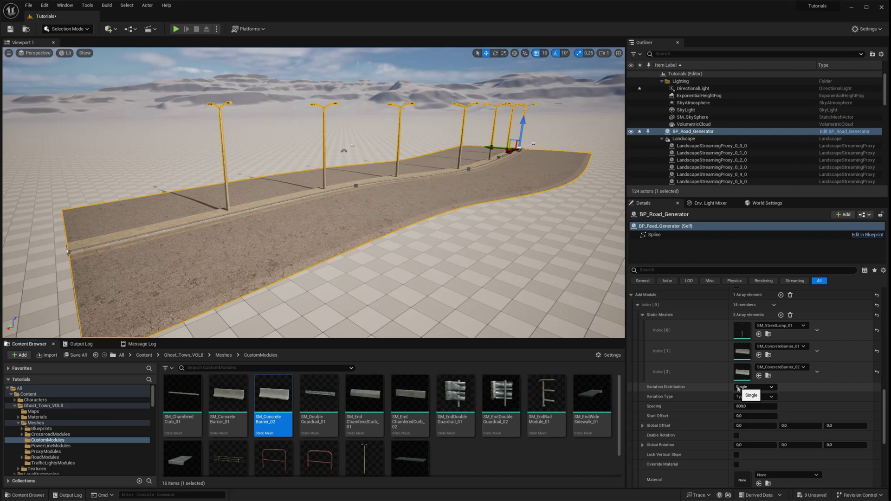
- Try the Random variation distribution for the module's meshes and switch it to Sequential
click(744, 401)
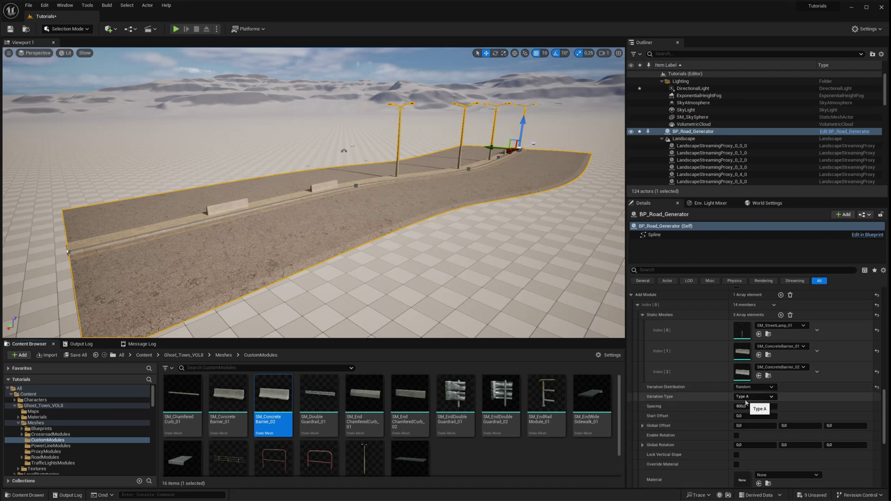
click(752, 387)
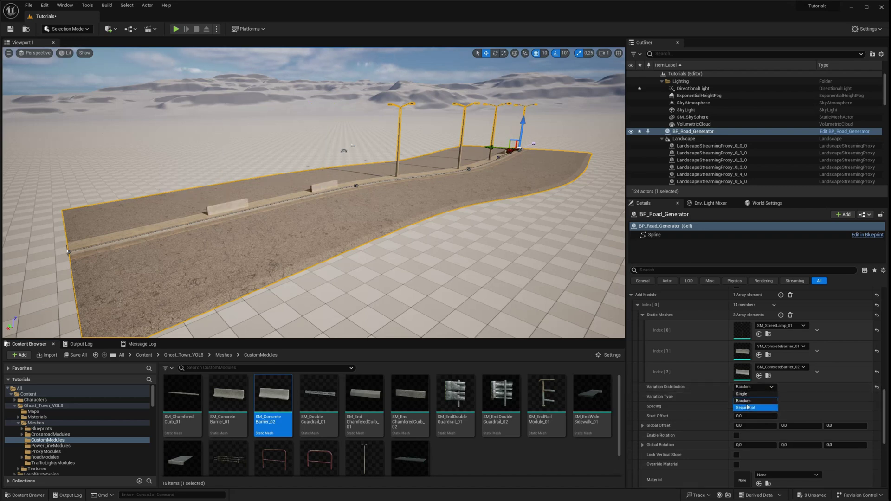
click(748, 407)
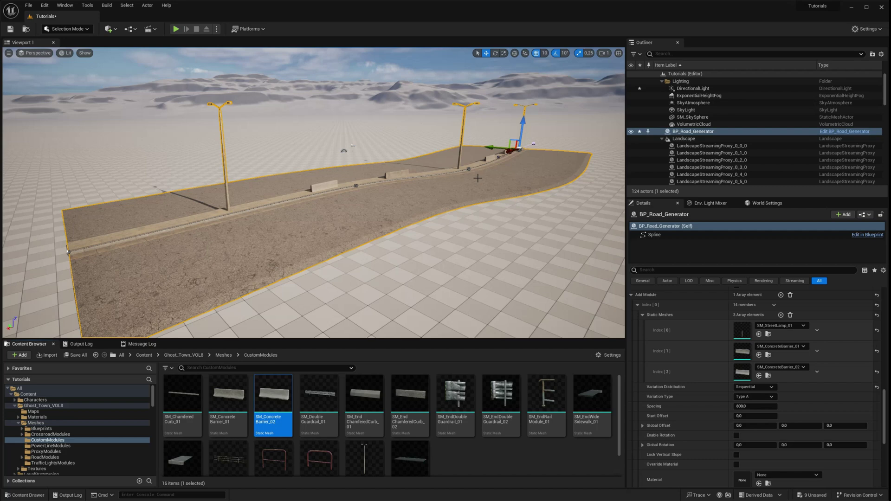
- Set the module's mesh spacing to 300 and reduce it to 270
text(300)
key(Return)
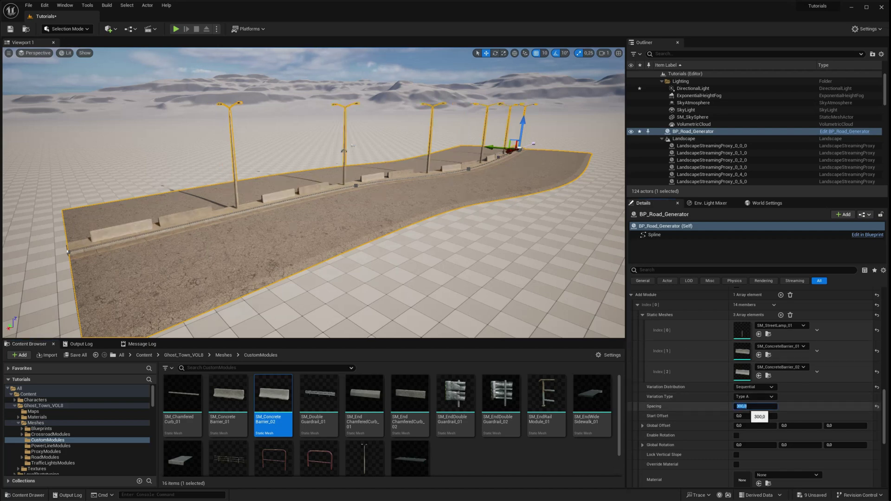
text(270)
key(Return)
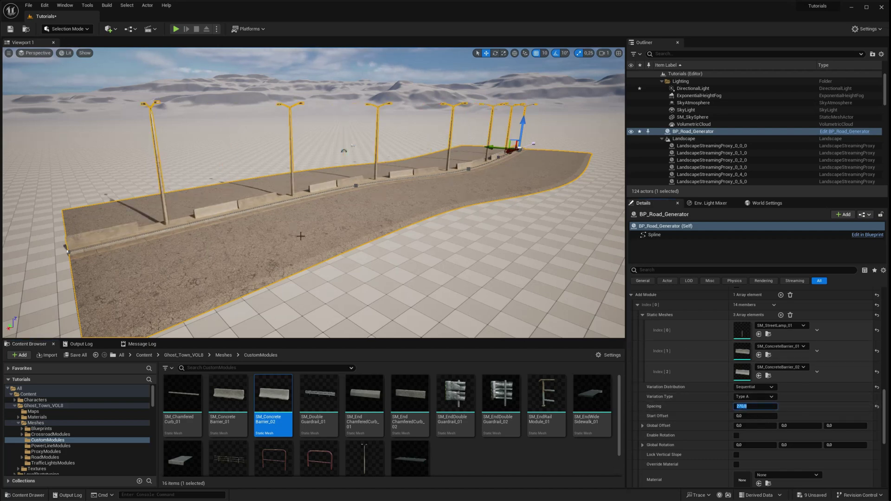
right_drag(327, 241, 253, 231)
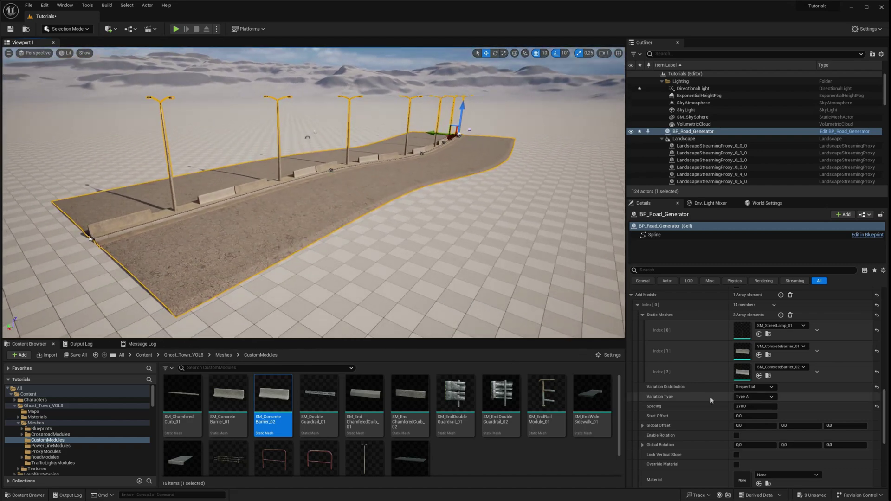
- Set the variation distribution to Single, try variation types B and C, and return to Type A
click(751, 411)
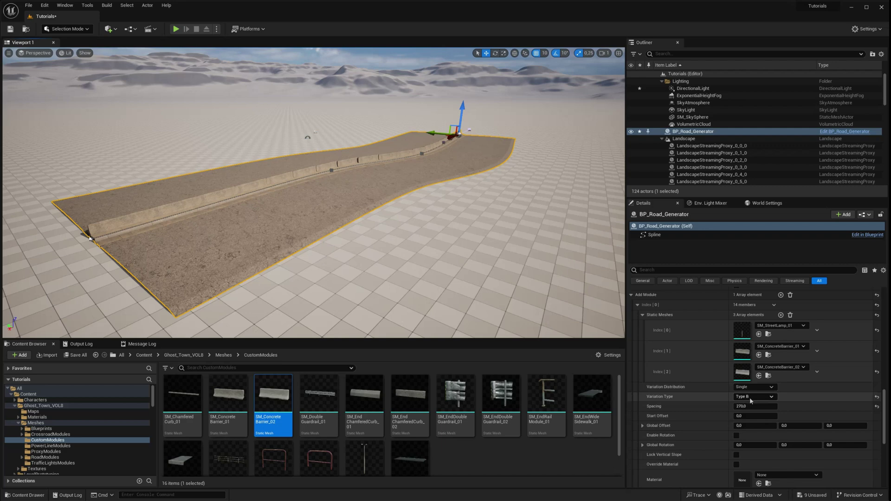
click(750, 397)
click(745, 417)
click(748, 397)
click(743, 404)
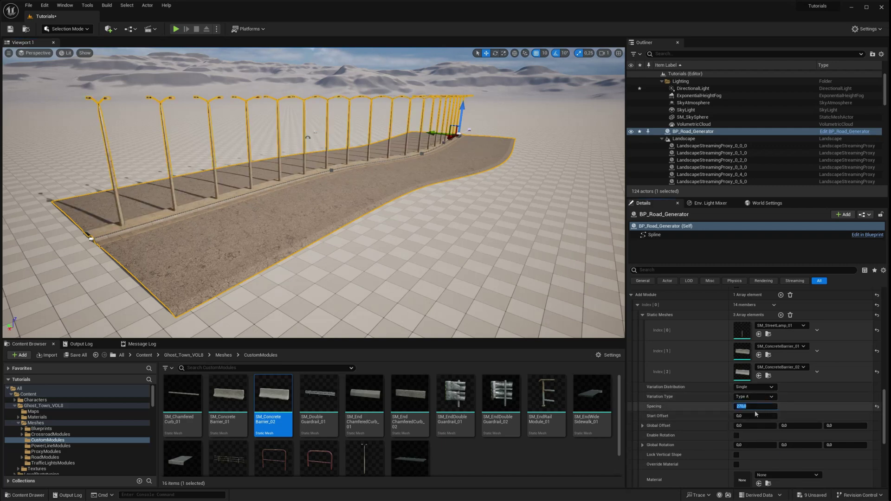
- Set the module's spacing to 350 and increase its Start Offset to 1500
text(350)
key(Return)
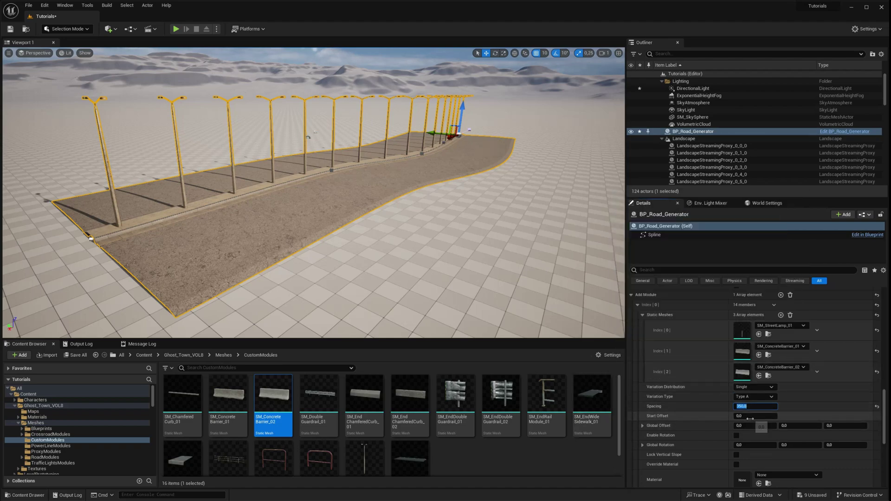
key(ctrl)
key(ctrl)
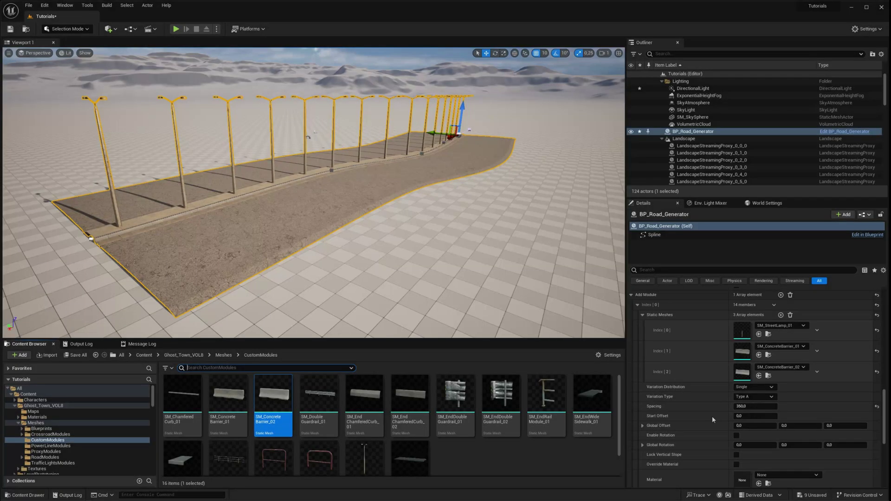
key(Return)
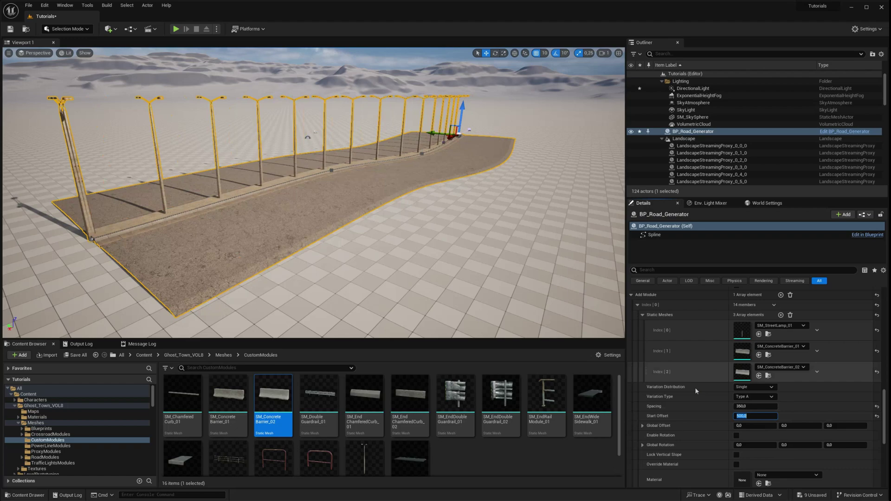
right_drag(278, 209, 389, 221)
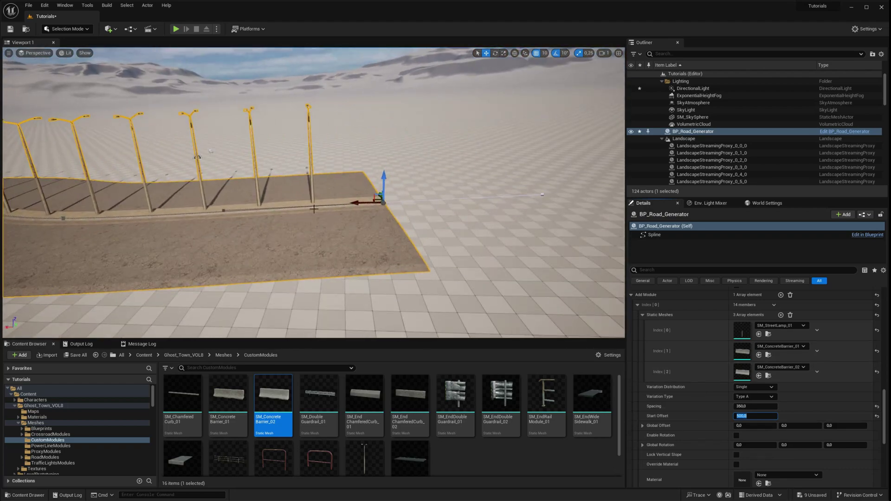
right_drag(314, 210, 325, 215)
text(1500)
key(Return)
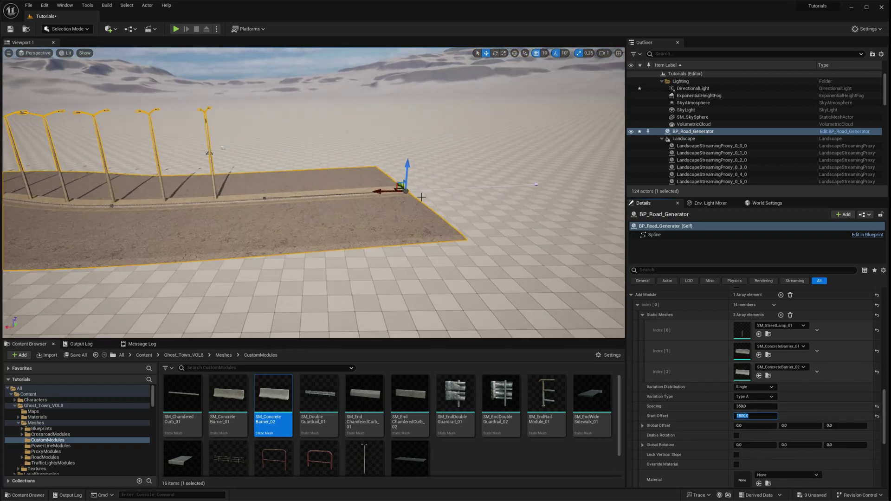
- Try Global Offset Y values of 150 and -800 for the module's meshes, and reset the offset to 0
right_drag(248, 193, 254, 195)
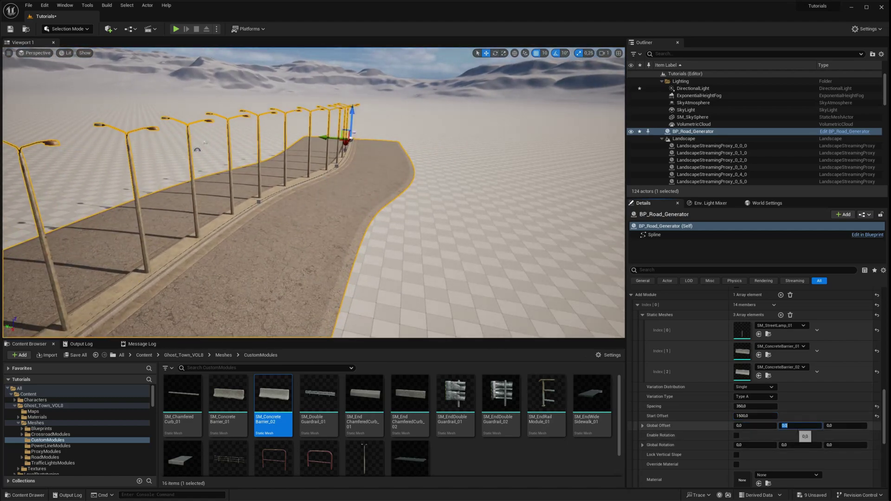
text(150)
key(Return)
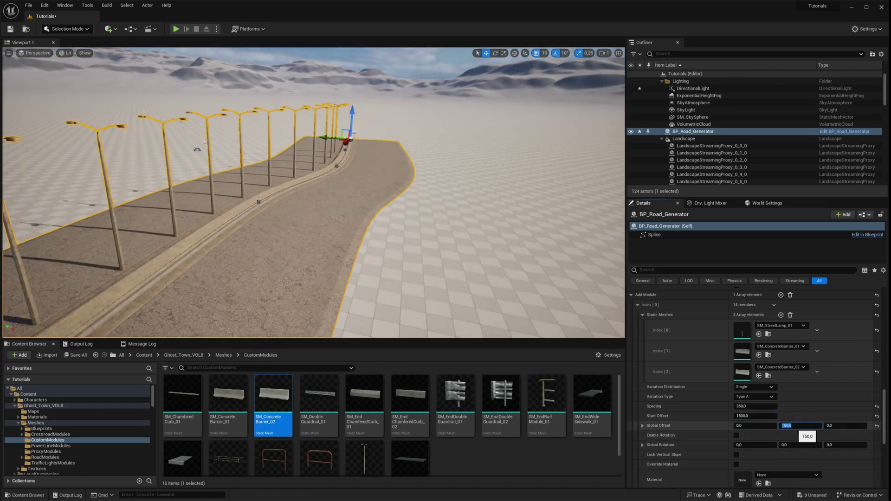
text(-800)
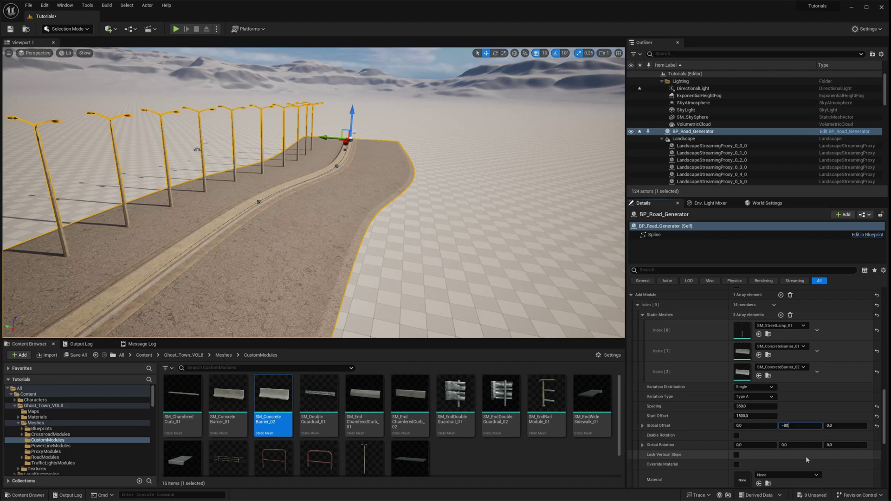
key(Return)
text(0)
key(Return)
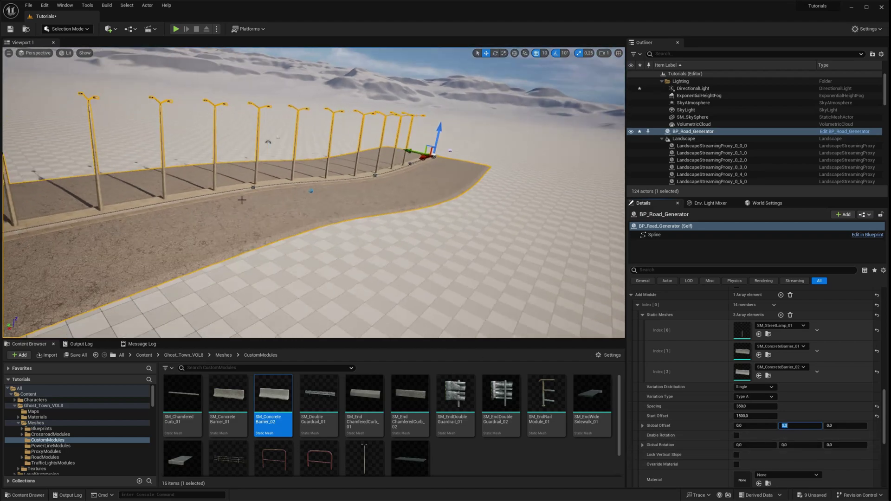
- Enable rotation for the module's street lamps, try a Global Rotation Y of 90, and set the rotation to 0, 0, 90
right_drag(242, 200, 214, 197)
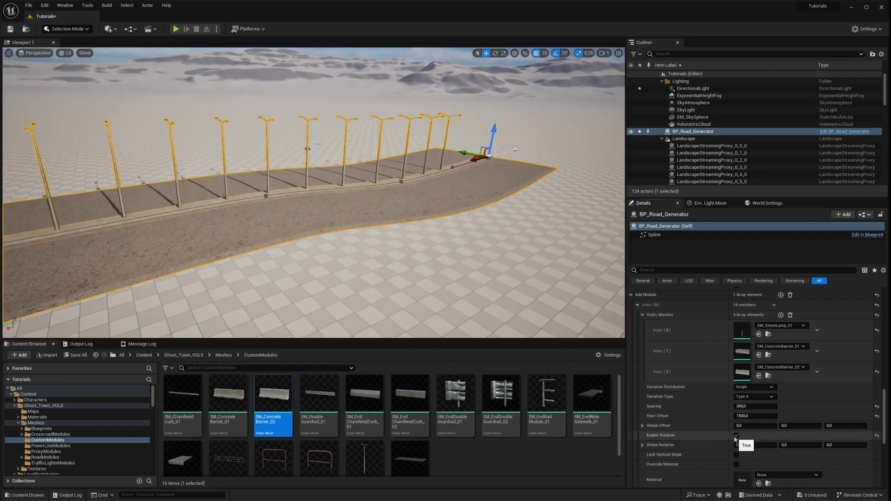
click(785, 445)
text(90)
key(Return)
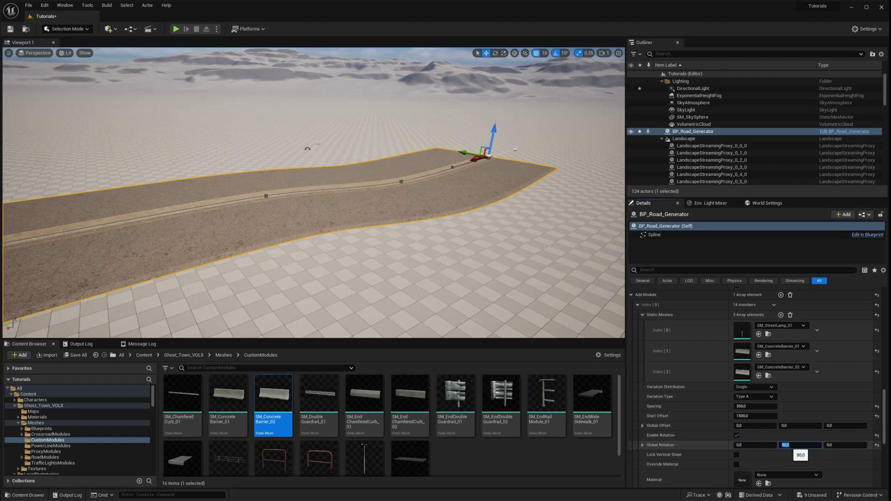
key(Return)
click(829, 445)
text(90)
key(Return)
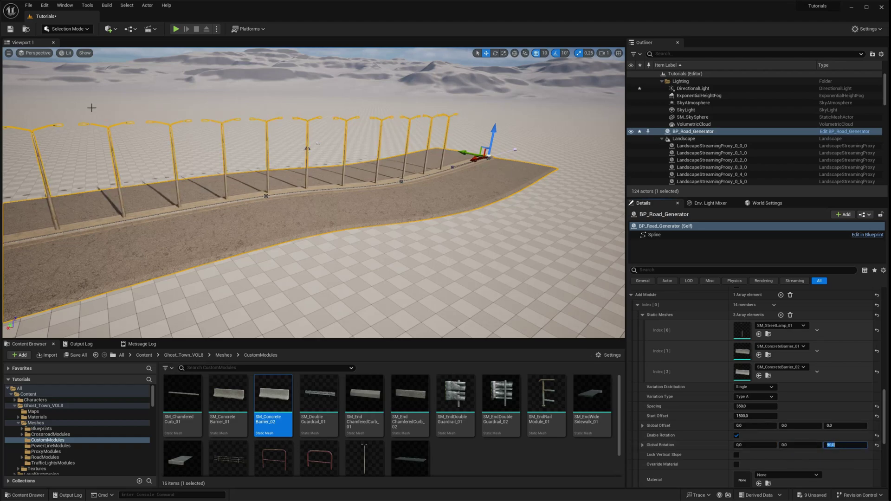
- Raise a middle spline point of the road to form a steep hill
right_drag(91, 107, 349, 179)
right_drag(258, 171, 265, 231)
click(255, 199)
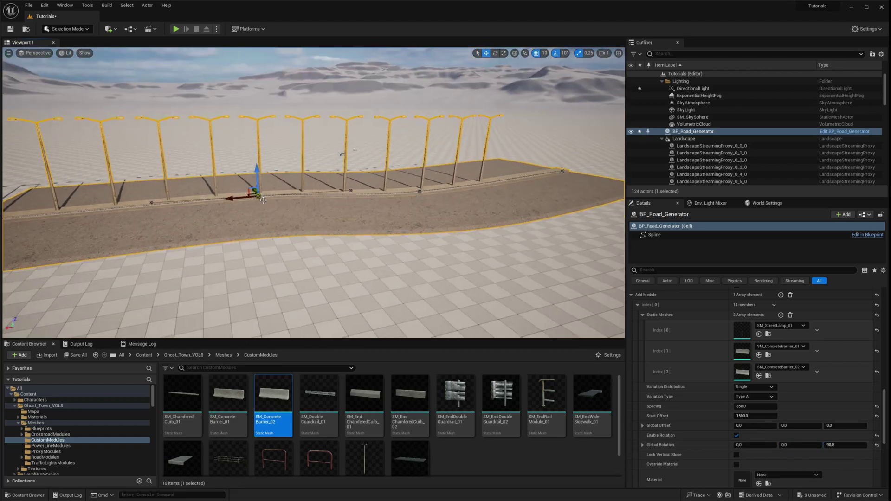
drag(255, 180, 252, 81)
right_drag(252, 81, 278, 56)
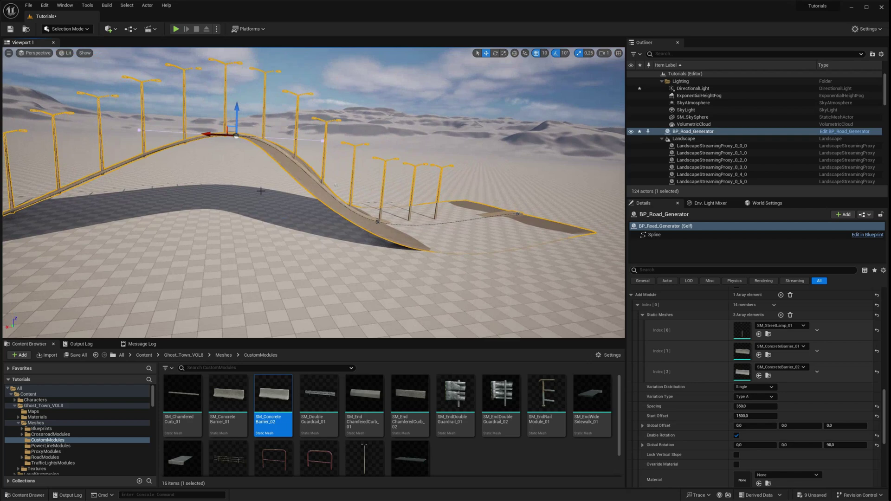
- Compare the lamps with Enable Rotation off and on, leave it enabled, and turn on Lock Vertical Slope
click(737, 436)
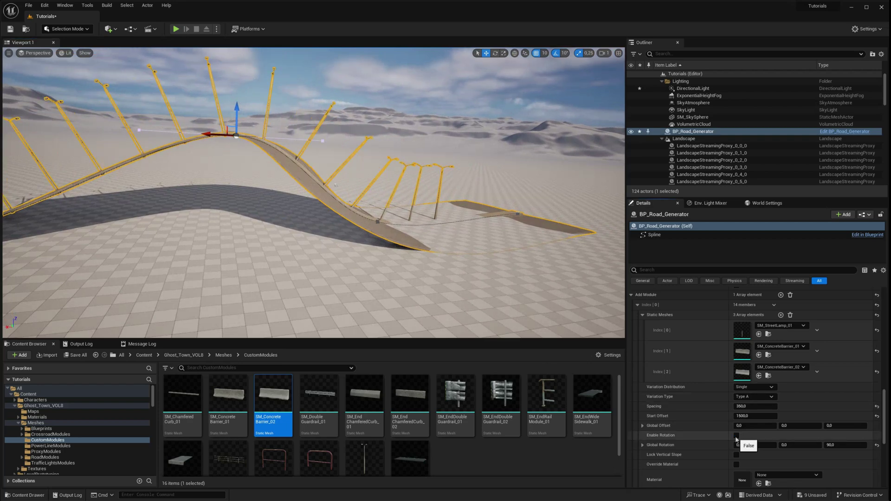
click(736, 437)
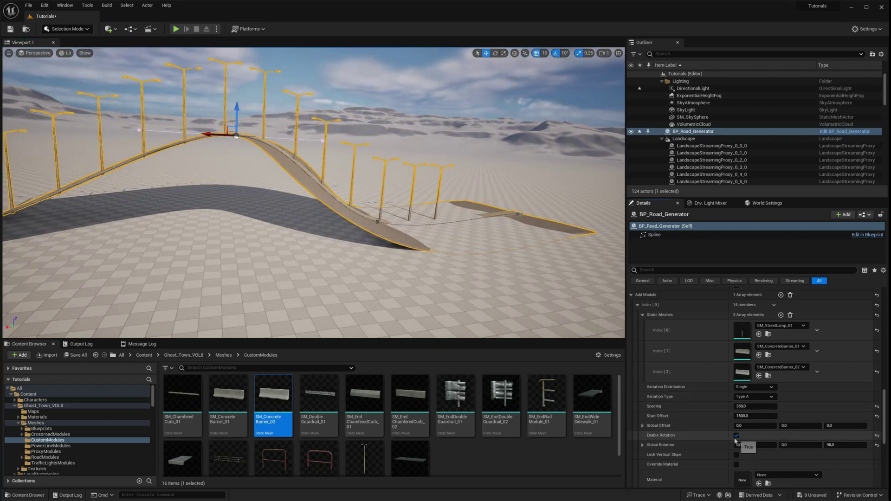
click(736, 437)
click(736, 436)
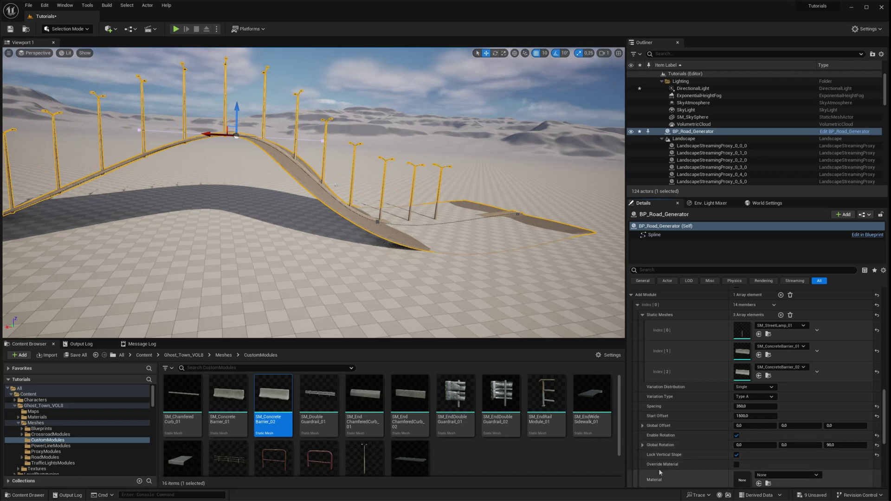
- Undo the raising of the road's middle spline point
scroll(690, 428, down, 2)
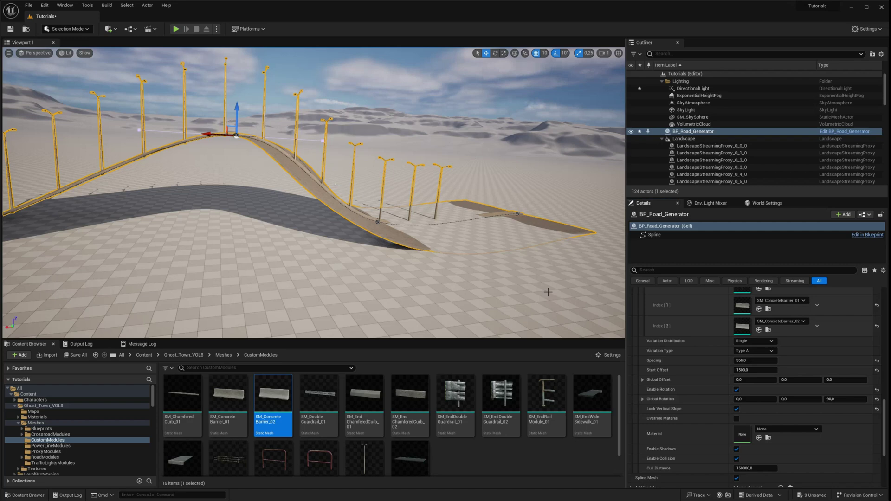
alt+drag(236, 138, 232, 142)
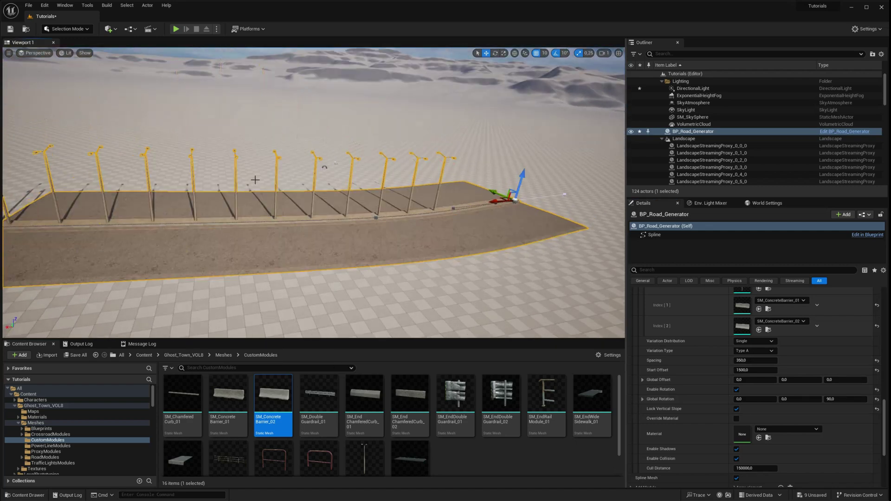
- Assign the AnimSharingBlue material to the module and leave Override Material turned off
scroll(738, 429, down, 1)
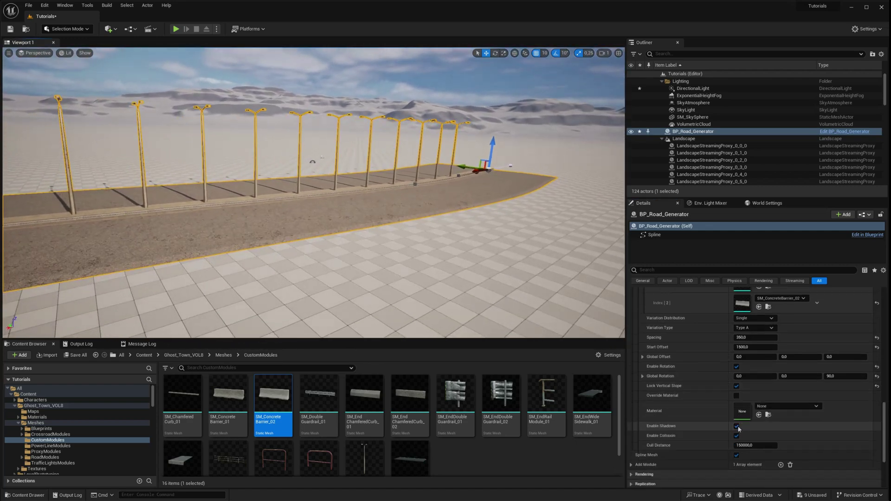
click(774, 407)
click(776, 360)
middle_drag(409, 257, 209, 226)
click(736, 395)
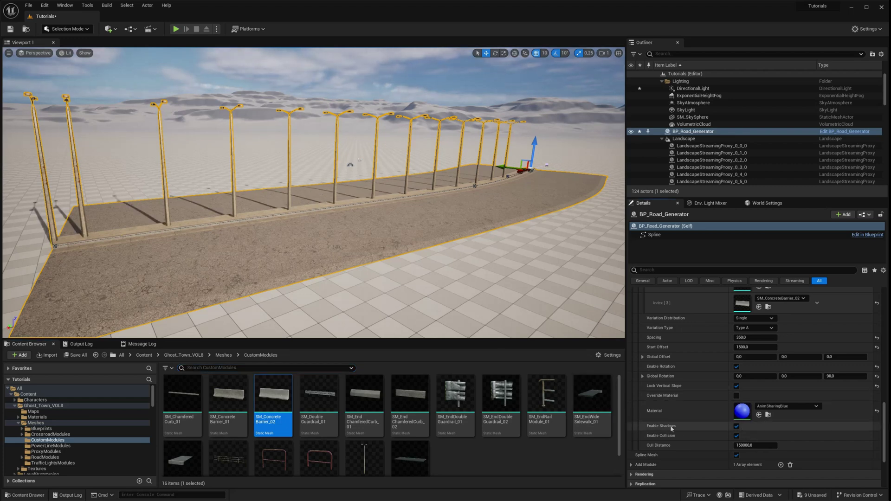
- Toggle Static Mesh At Spline off and back on, and reopen the Index 0 module settings
scroll(699, 420, up, 6)
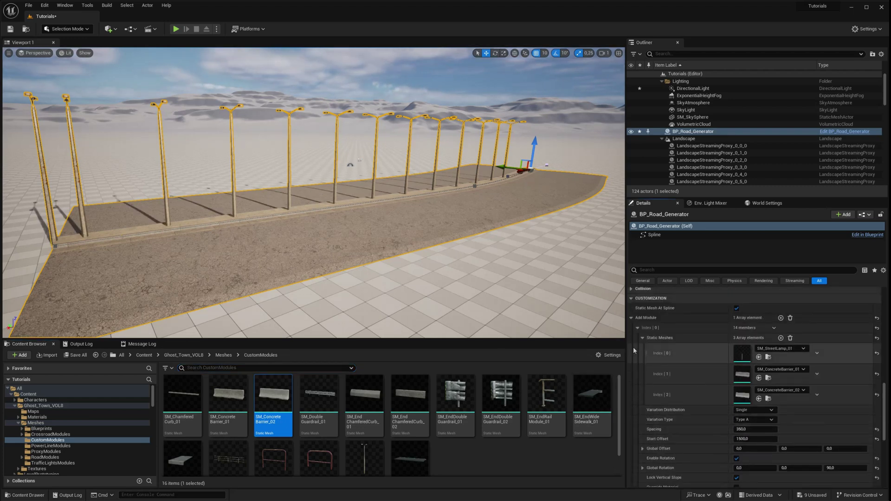
click(638, 329)
click(736, 337)
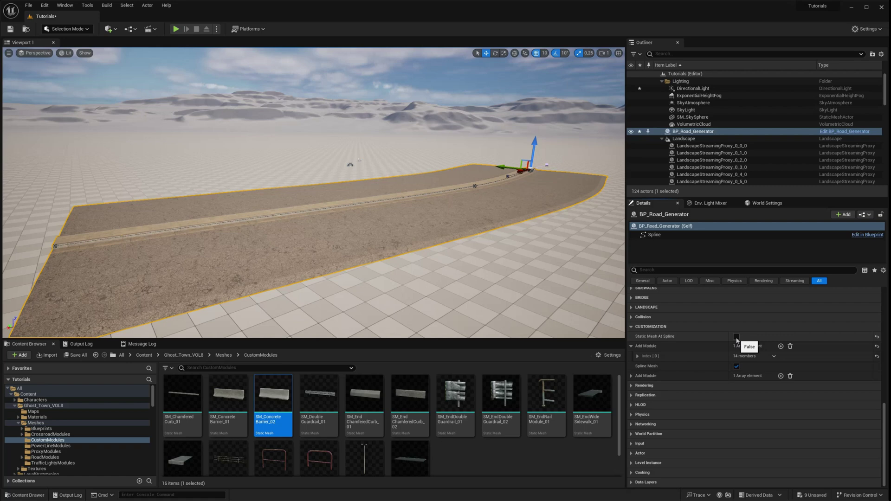
click(736, 337)
click(637, 356)
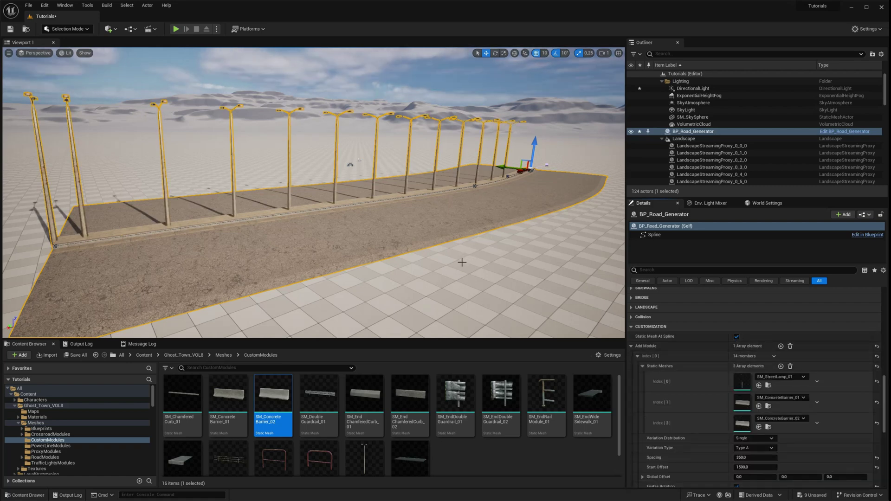
- Collapse the static mesh module list and disable Static Mesh At Spline for the road
key(s)
right_drag(454, 264, 433, 266)
alt+drag(432, 266, 427, 264)
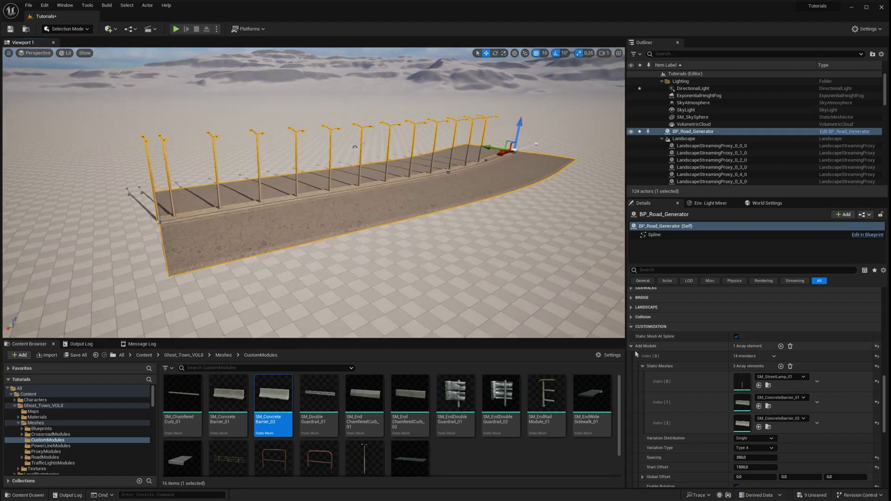
click(632, 347)
click(736, 348)
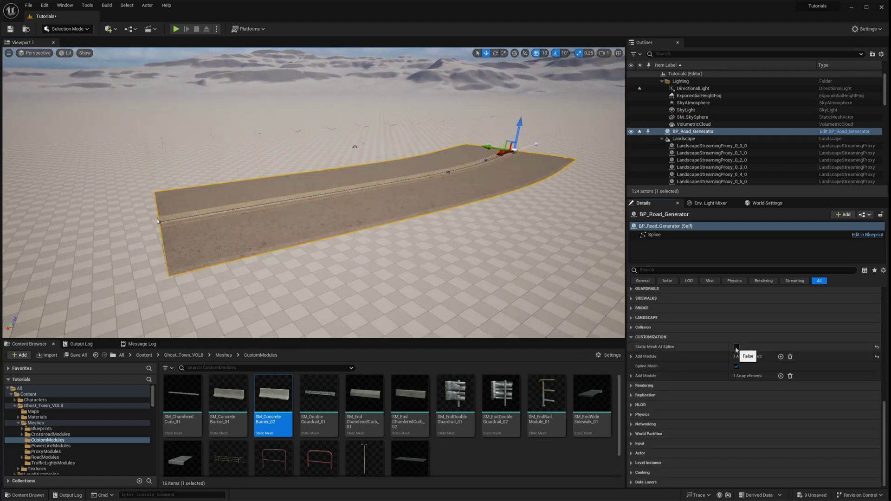
- Expand the Spline Mesh module list and its Index 0 entry to show the spline mesh settings
mouse_move(456, 214)
alt+mouse_down()
mouse_move(432, 214)
mouse_move(459, 218)
alt+mouse_up()
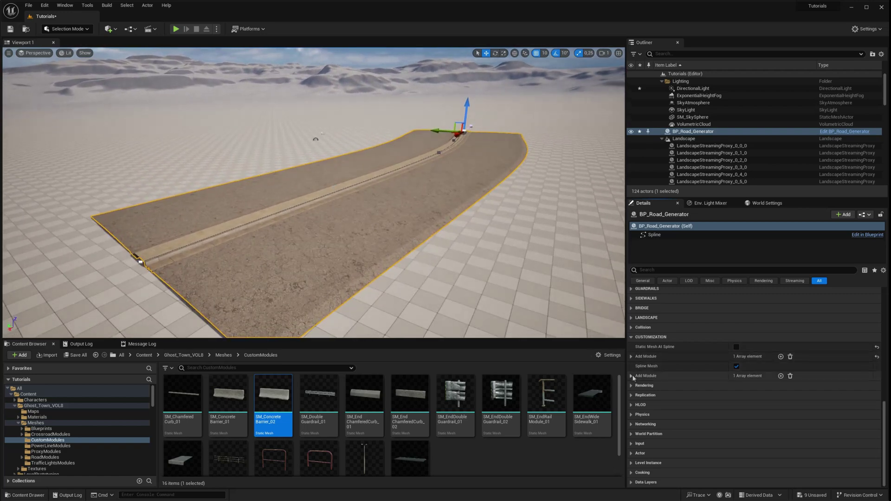
click(632, 376)
scroll(632, 371, down, 1)
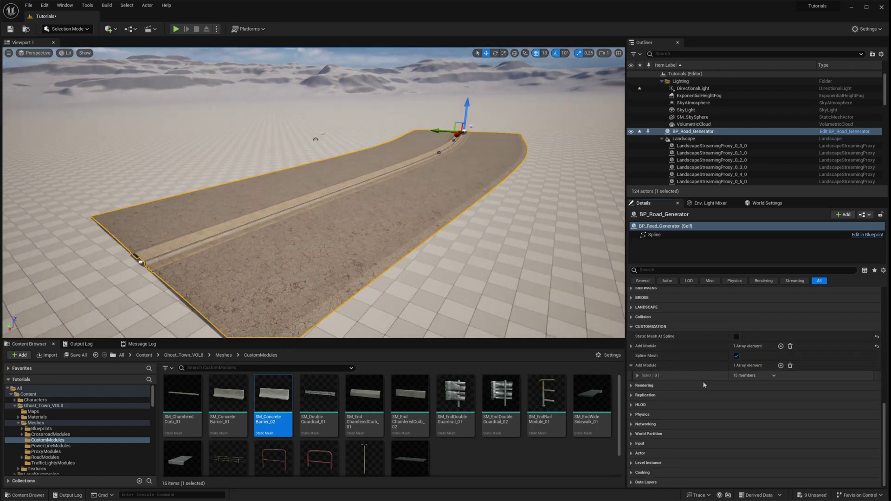
click(638, 375)
scroll(640, 371, down, 3)
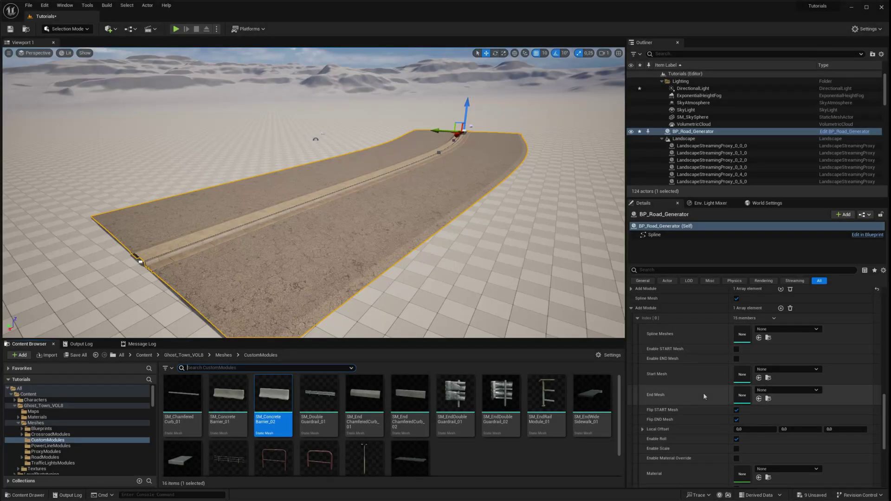
- Place SM_RailModule_01 and SM_EndRailModule_01 beside the road, and move the end rail to the railing's opposite end
right_drag(393, 284, 344, 281)
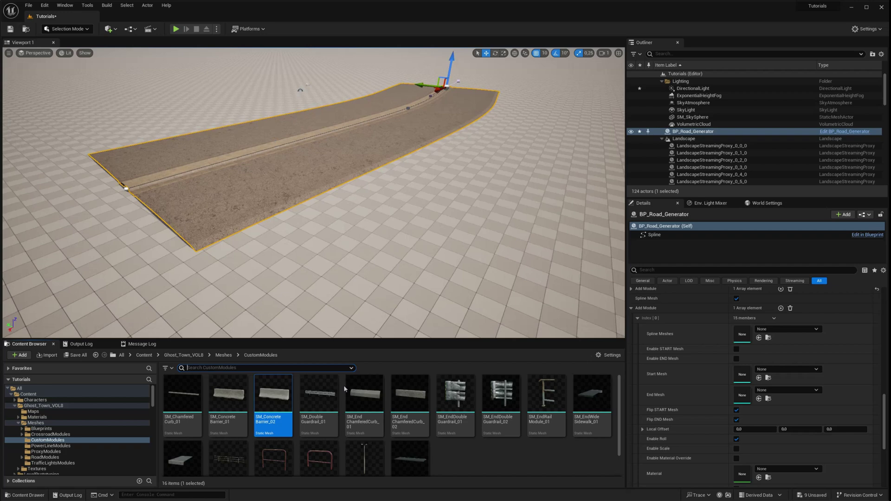
drag(234, 462, 336, 253)
right_drag(288, 318, 260, 302)
click(558, 394)
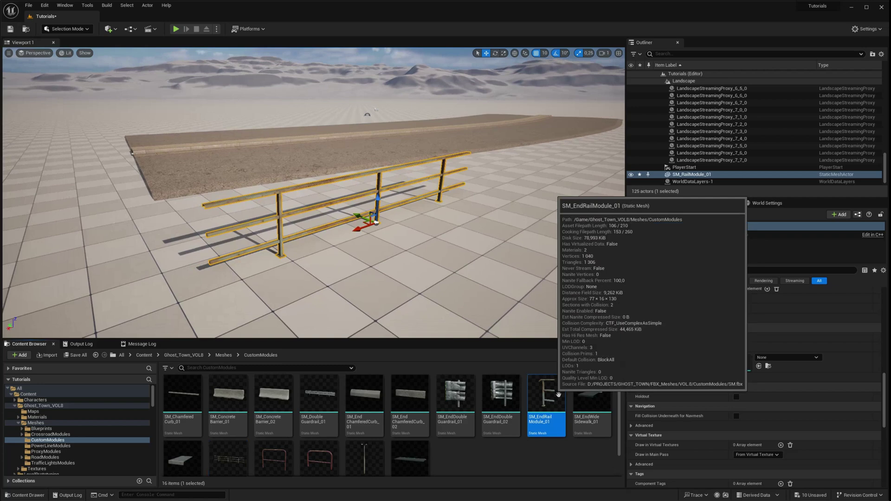
drag(559, 395, 159, 310)
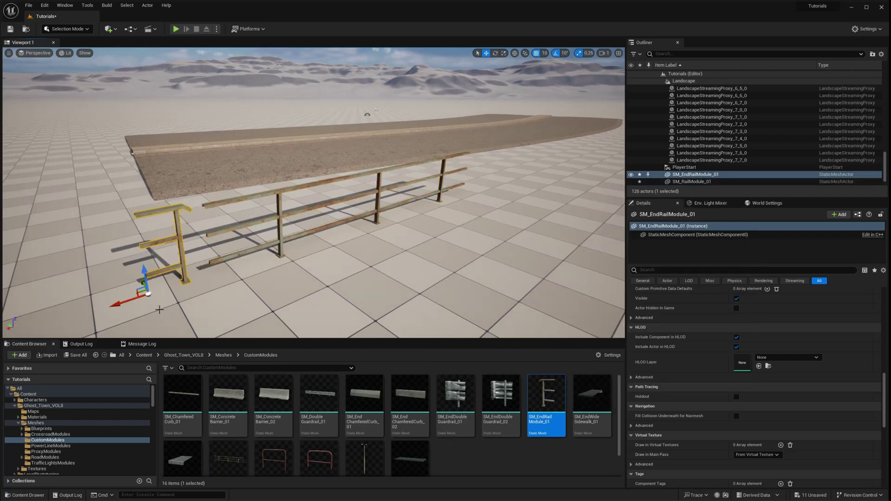
scroll(239, 267, up, 3)
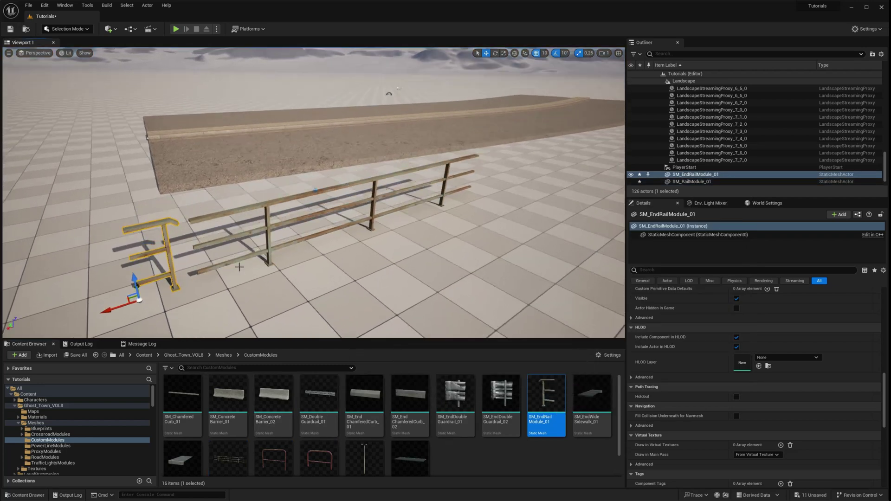
alt+drag(132, 307, 501, 202)
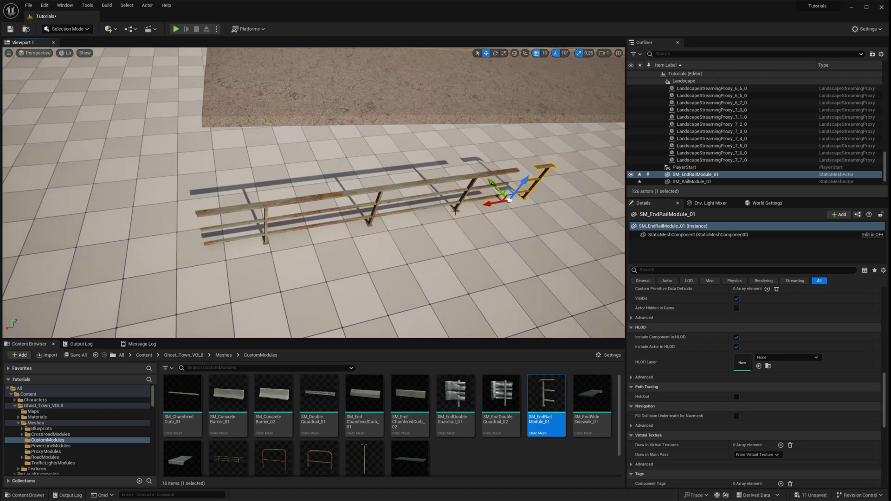
alt+drag(618, 205, 621, 182)
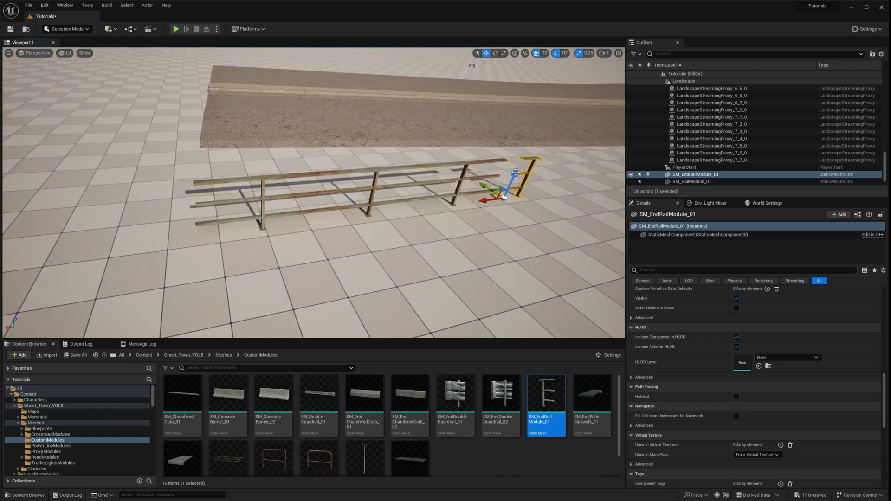
- Delete the end rail and the rail module placed beside the road
key(Delete)
click(467, 167)
key(Delete)
- Assign SM_RailModule_01 as the road's spline mesh, and SM_EndRailModule_01 as both its start and end mesh
alt+drag(338, 178, 333, 184)
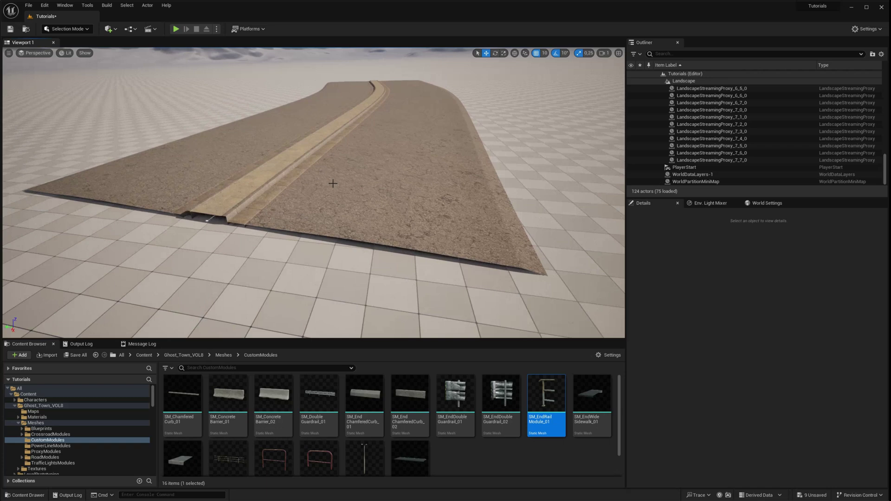
right_drag(333, 183, 318, 187)
click(318, 187)
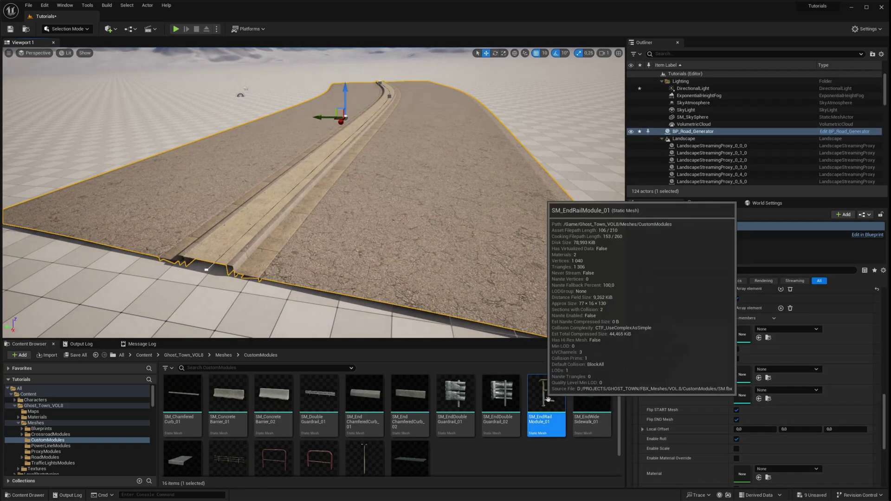
drag(228, 459, 741, 335)
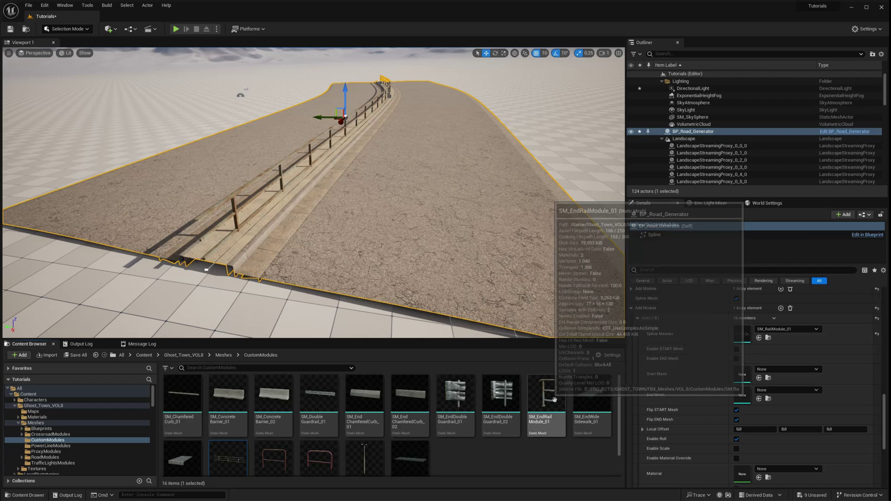
drag(547, 403, 744, 377)
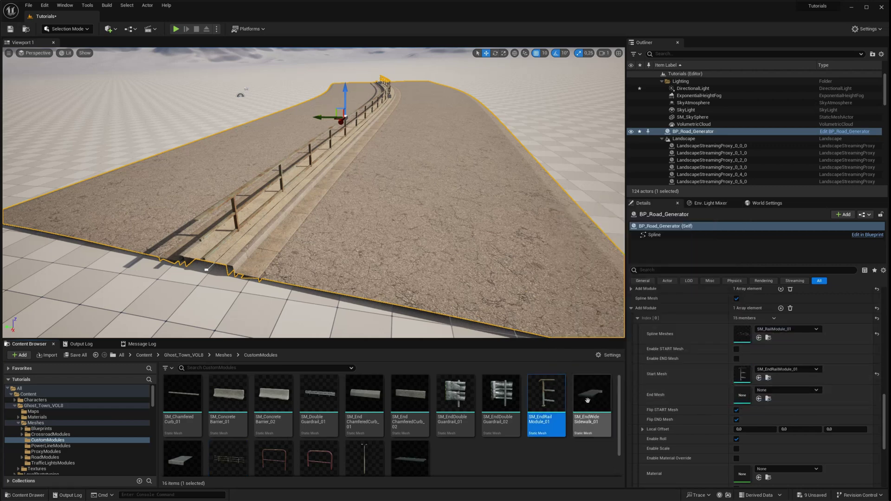
drag(551, 399, 747, 398)
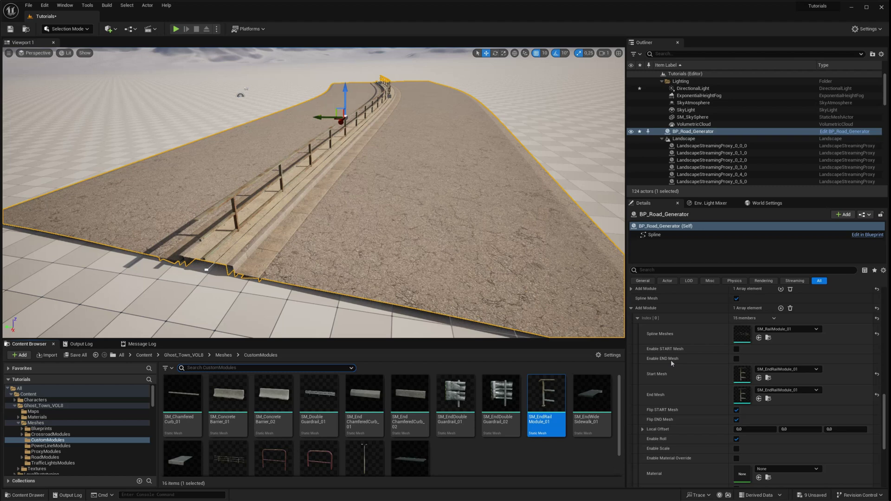
- Enable the START and END meshes on the spline railing, and turn off the road median
click(736, 349)
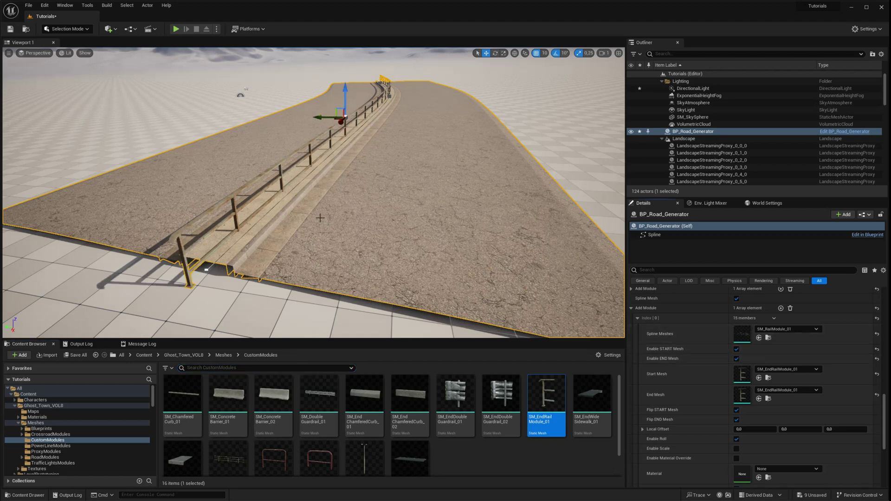
right_drag(275, 230, 248, 230)
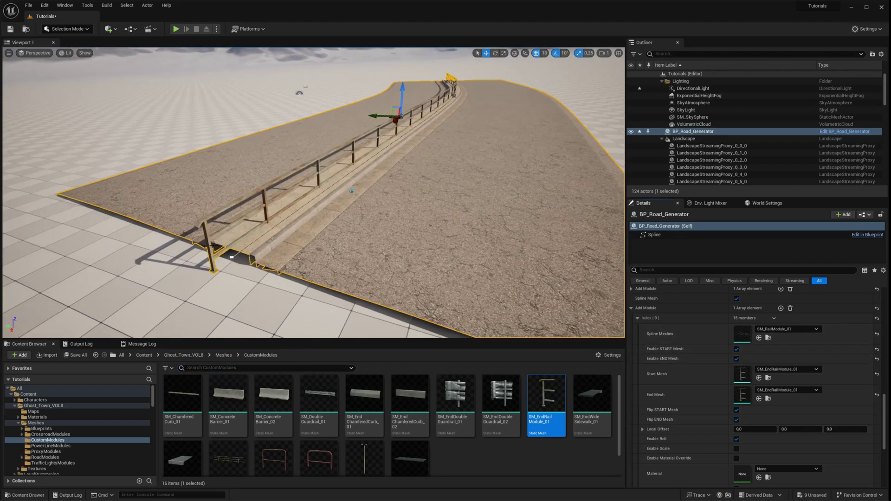
scroll(833, 356, up, 1)
scroll(832, 354, up, 10)
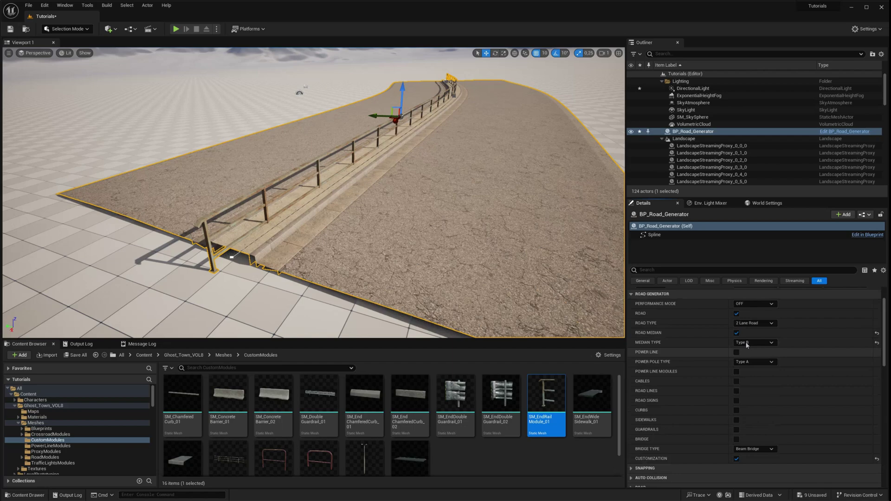
click(736, 334)
right_drag(418, 245, 418, 227)
- Set the spline railing's vertical Local Offset to 15
scroll(756, 380, down, 10)
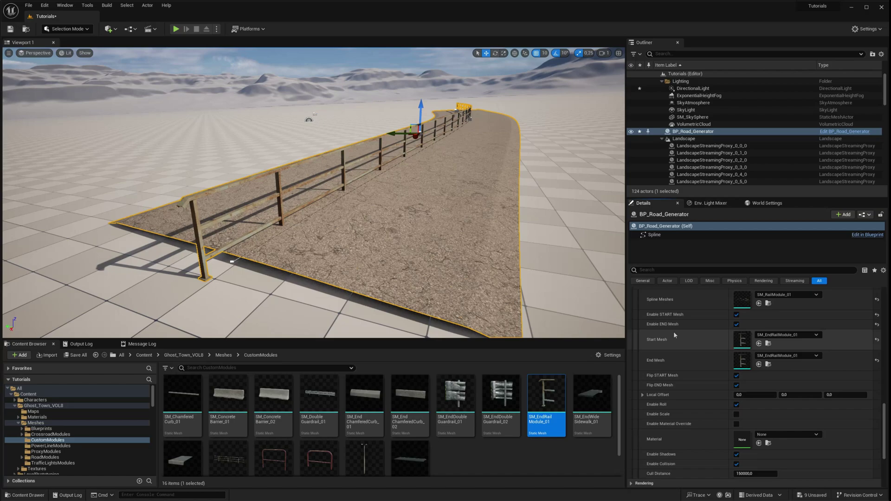
text(15)
key(Return)
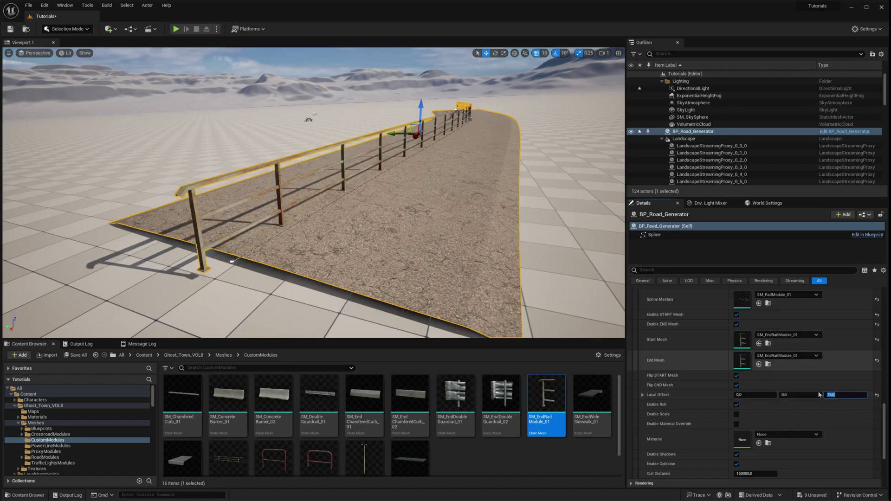
right_drag(411, 249, 390, 246)
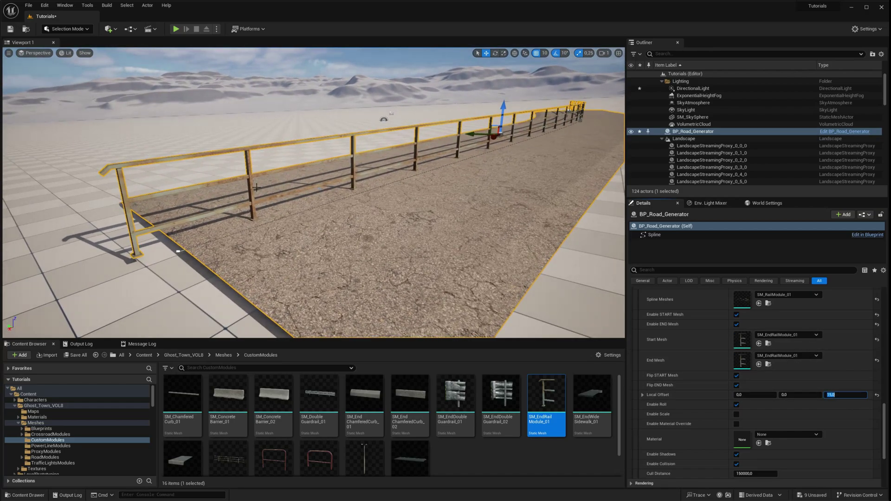
right_drag(256, 188, 313, 172)
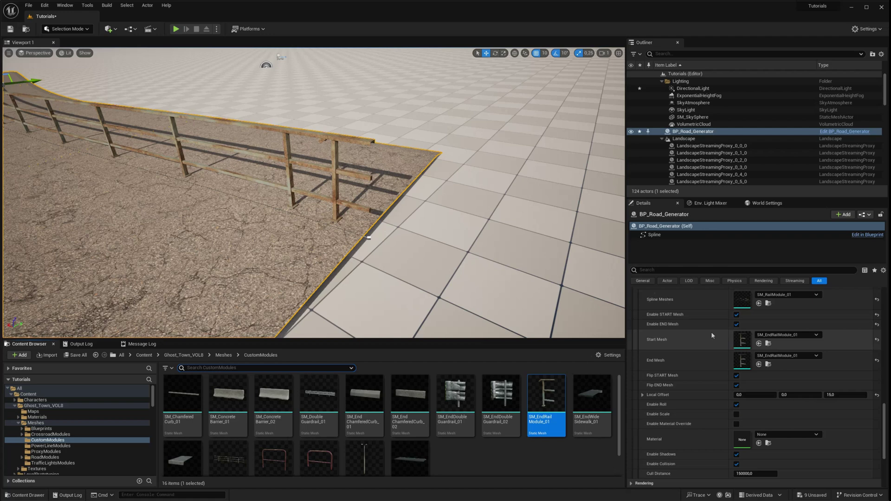
- Expand the Snapping settings and show the road's spline end points
scroll(709, 333, up, 10)
scroll(664, 362, up, 1)
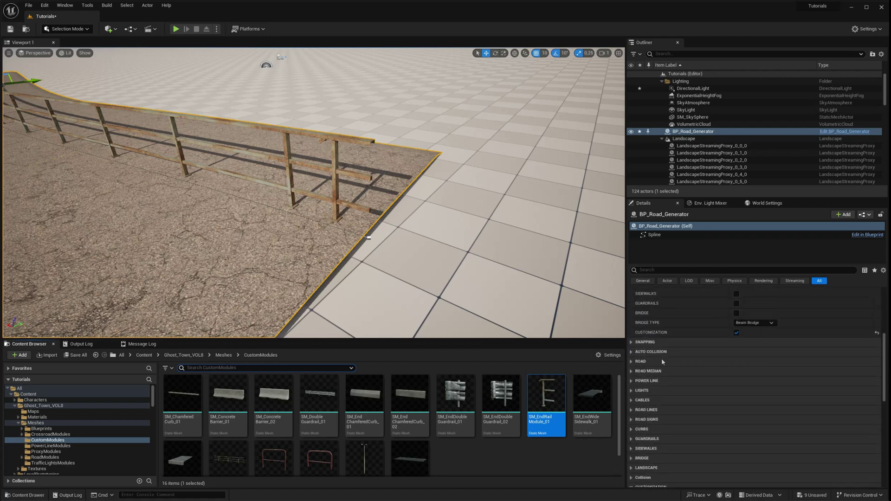
click(632, 342)
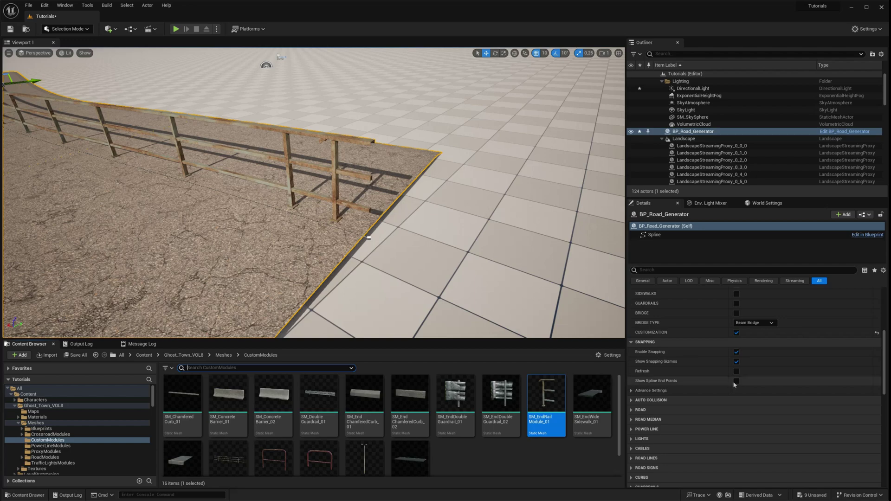
click(736, 382)
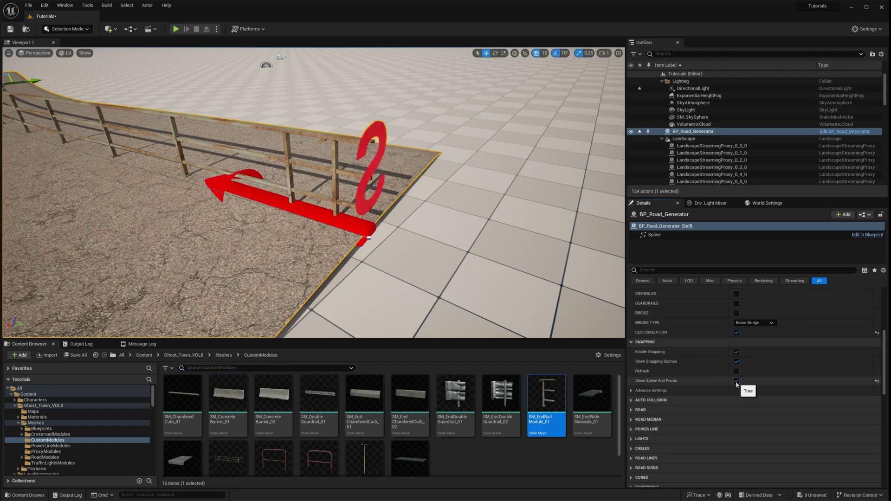
scroll(294, 223, down, 1)
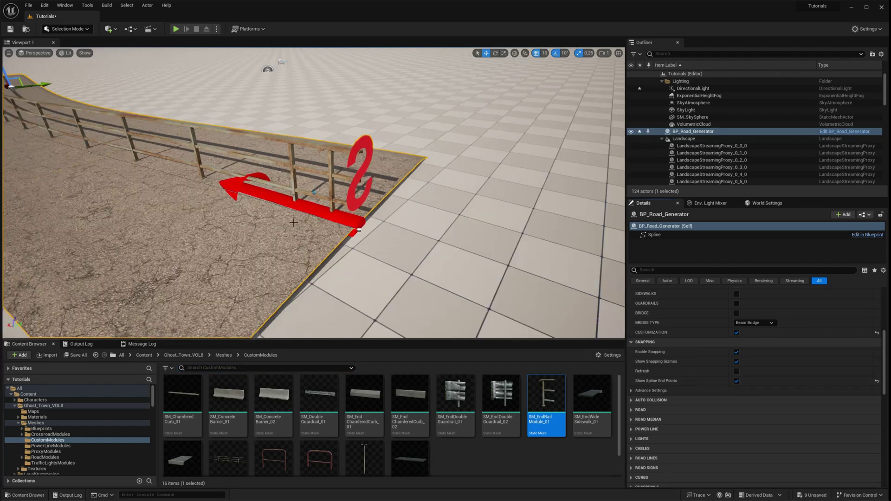
right_drag(294, 223, 268, 244)
key(w)
- Turn off Flip START Mesh for the railing, and hide the spline end points
scroll(663, 371, down, 10)
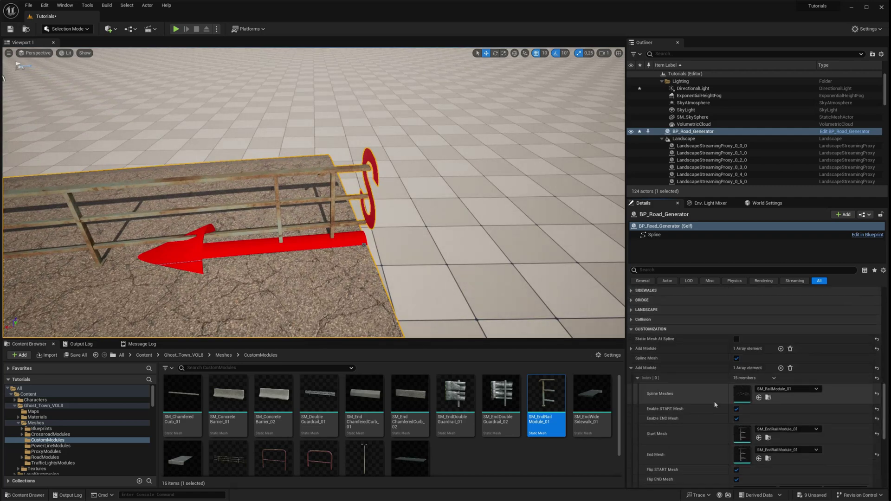
click(737, 390)
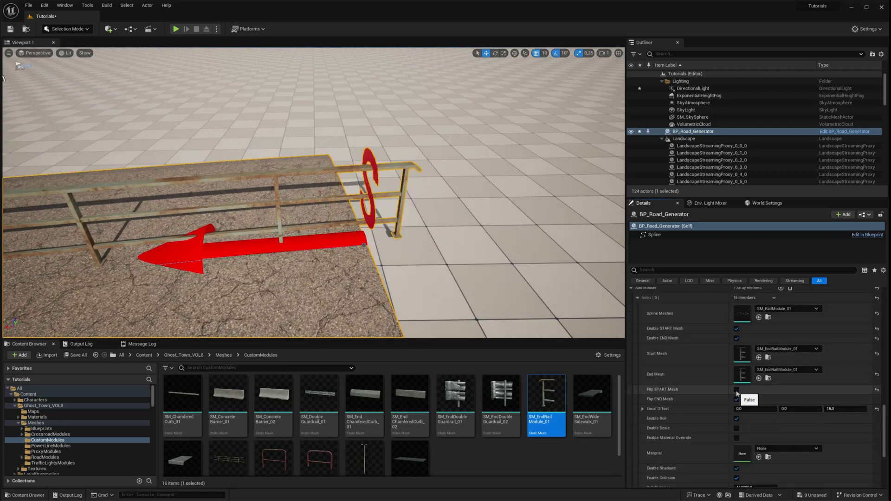
scroll(748, 356, up, 10)
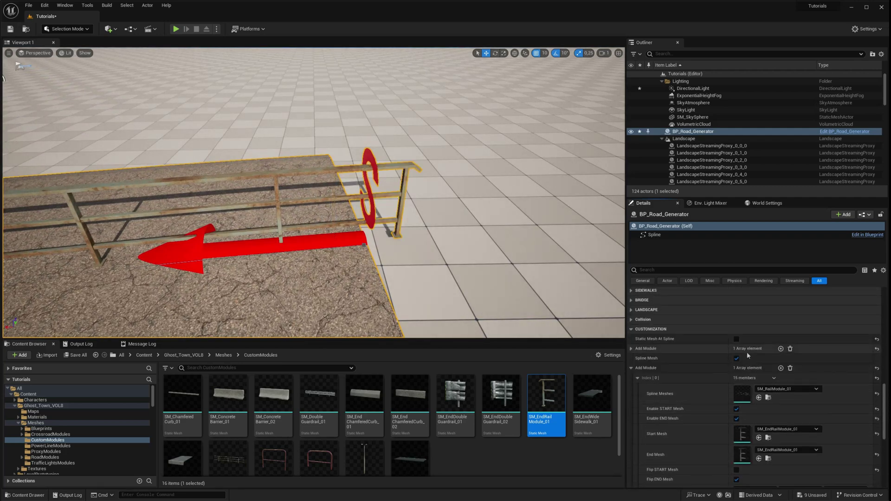
click(736, 358)
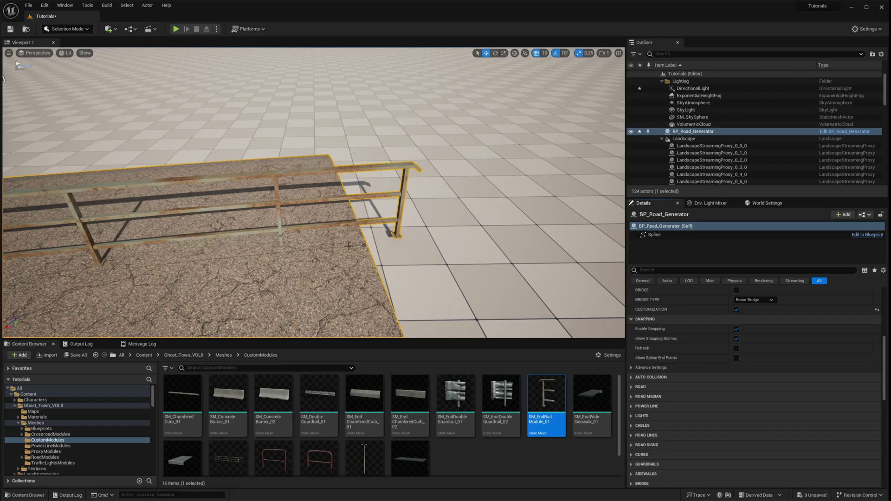
right_drag(348, 246, 389, 178)
right_drag(268, 188, 235, 150)
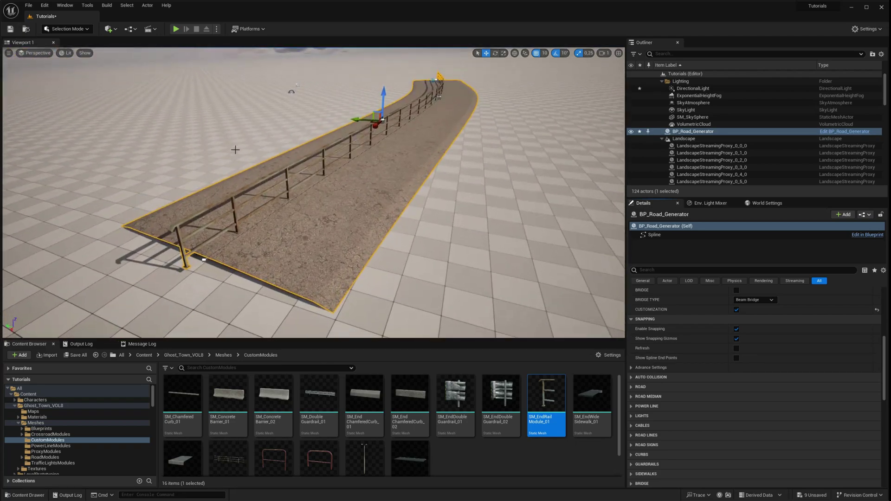
- Shift the railing to the road's edge with a Local Offset of 400 in Y and 0 in Z
scroll(655, 397, down, 10)
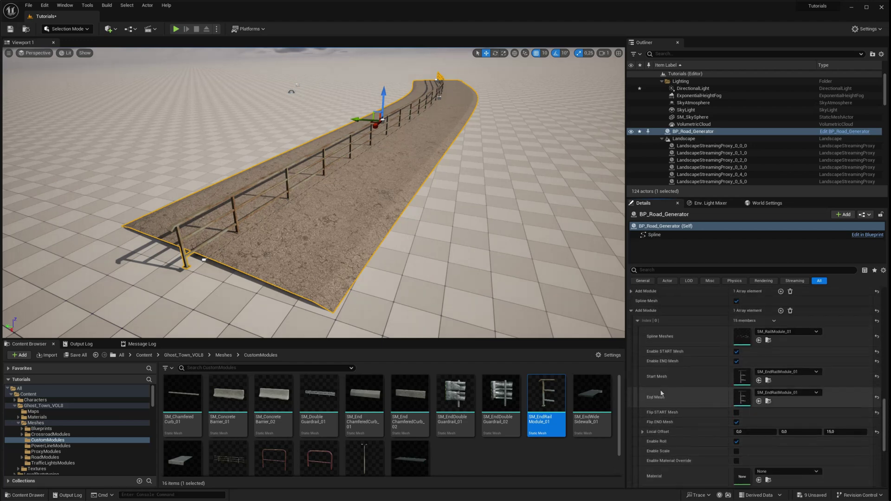
scroll(661, 394, down, 1)
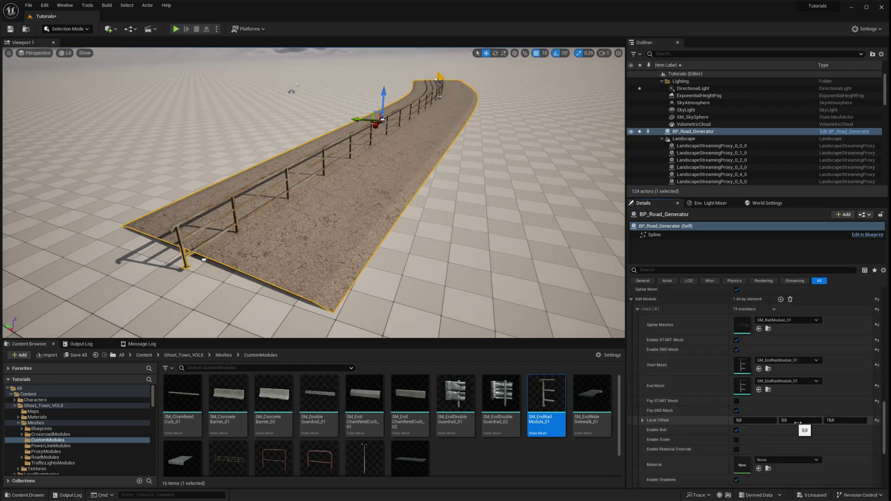
text(400)
key(Return)
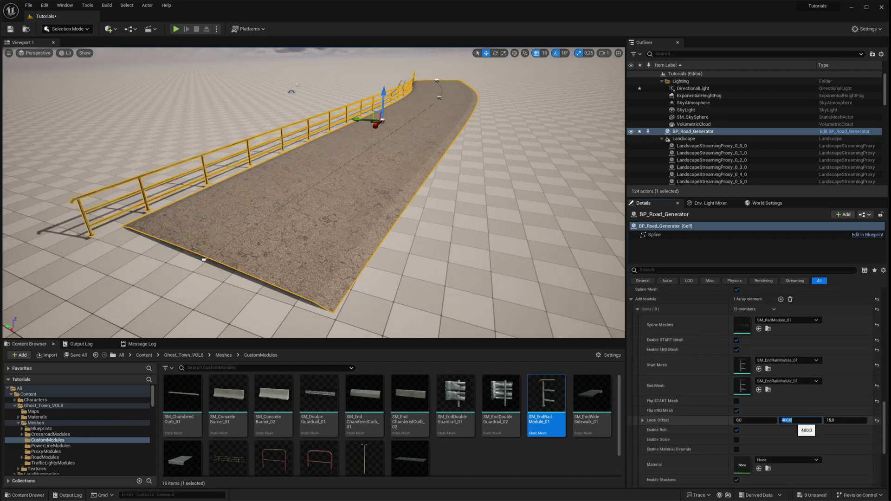
key(Tab)
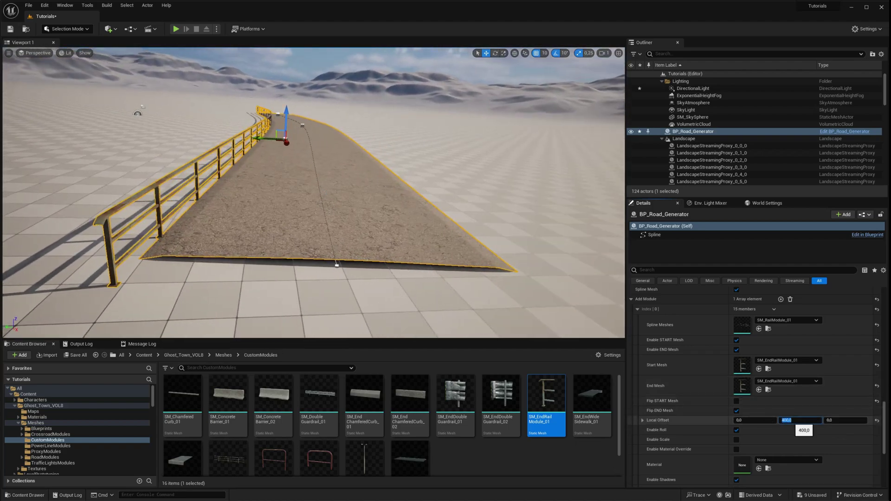
- Increase the railing's Local Offset Y to 410
click(790, 422)
text(410)
key(Return)
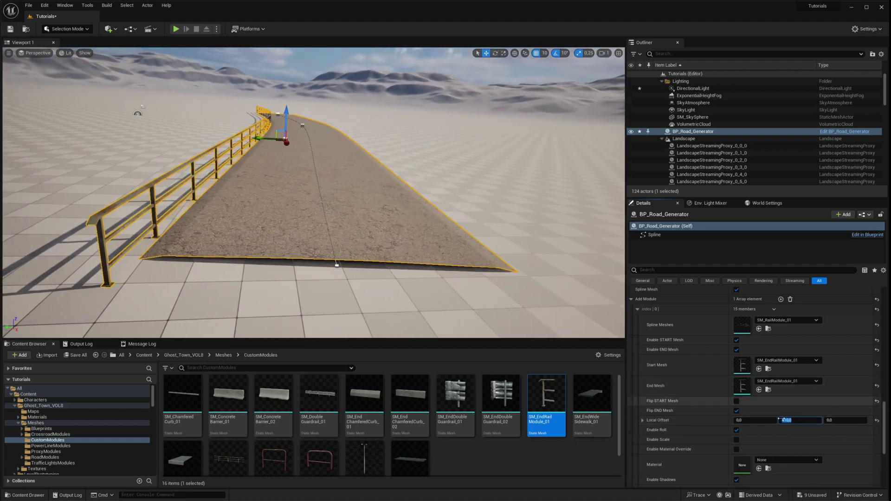
alt+drag(325, 135, 259, 123)
- Duplicate the railing's spline mesh entry, and set the copy's Local Offset Y to -410 for the opposite road edge
scroll(640, 338, up, 1)
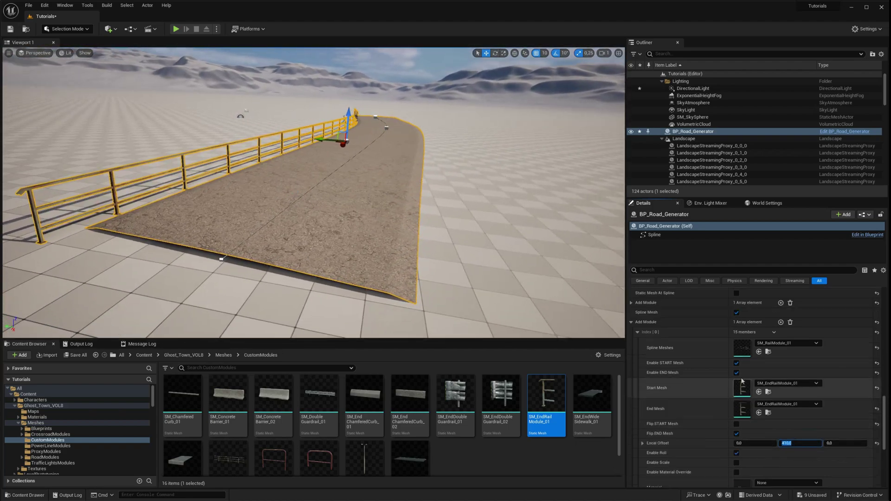
click(637, 333)
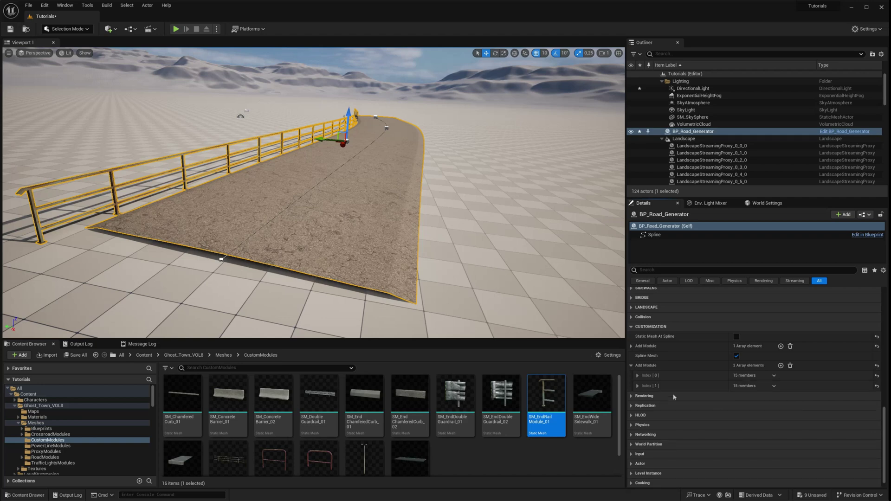
click(637, 386)
scroll(742, 395, down, 5)
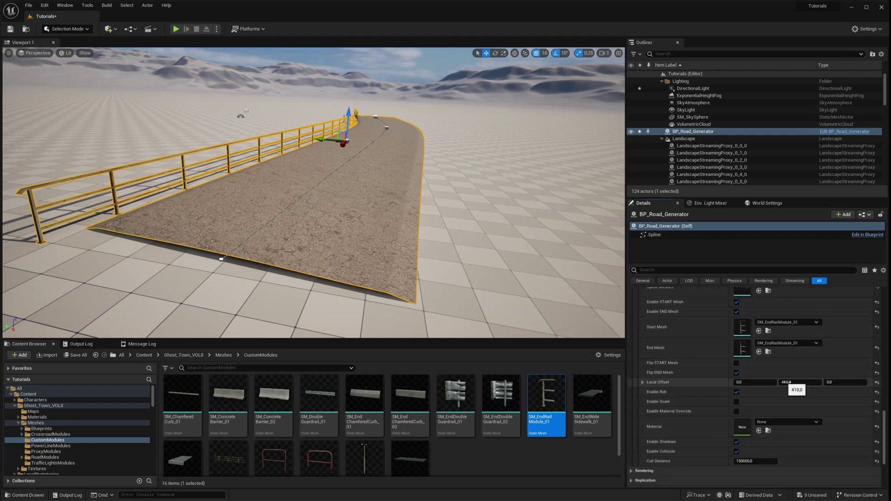
key(Return)
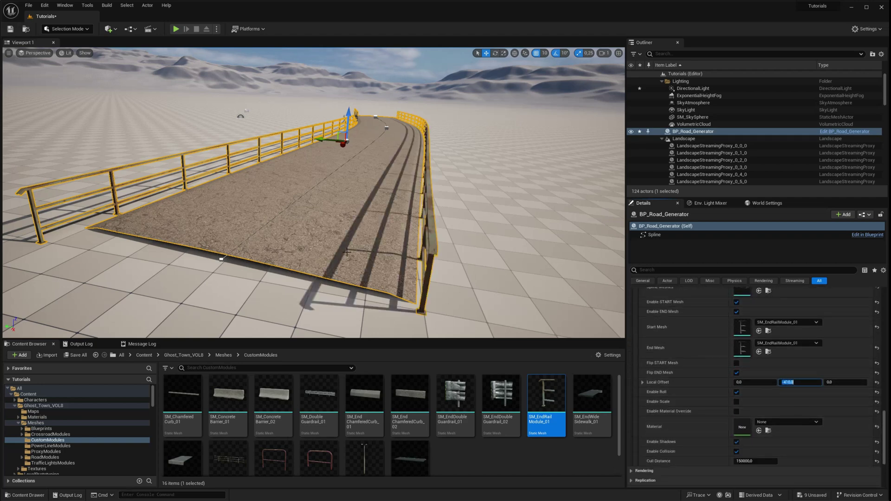
alt+drag(313, 229, 452, 244)
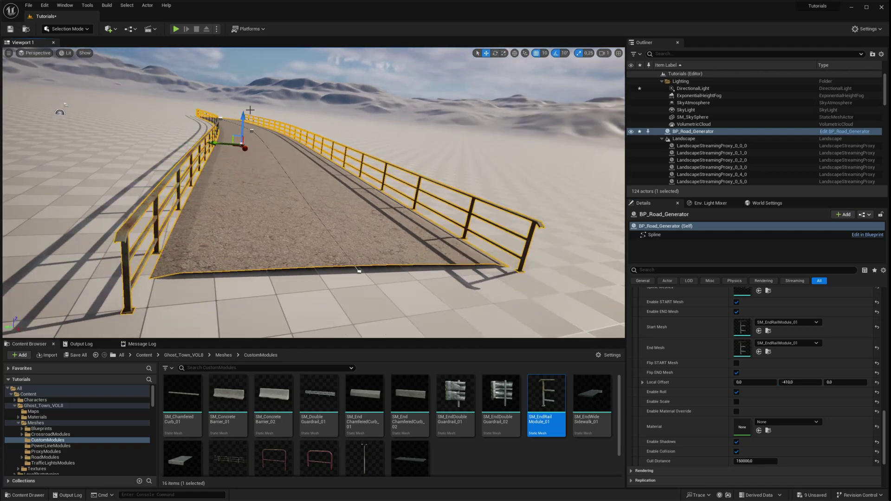
right_drag(249, 109, 168, 224)
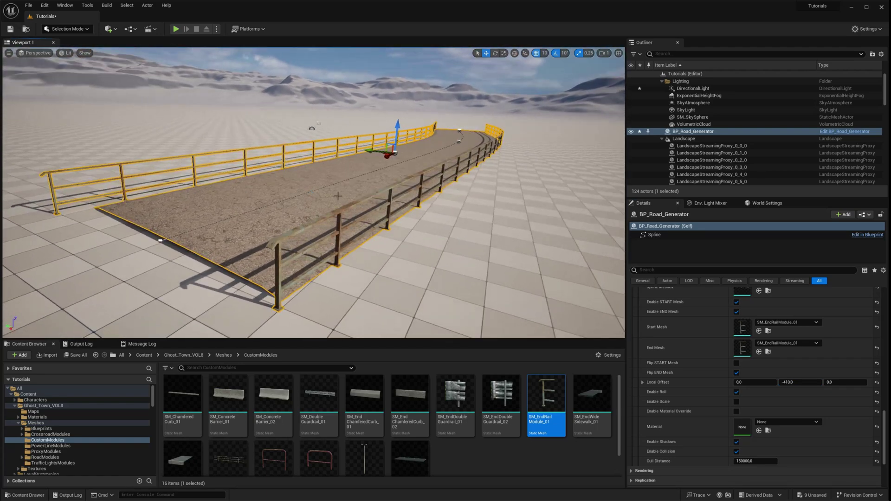
- In spline mesh Index 1, assign SM_DoubleGuardrail_01 as spline mesh, SM_EndDoubleGuardrail_01 as start mesh and SM_EndDoubleGuardrail_02 as end mesh
right_drag(338, 196, 206, 253)
scroll(657, 332, up, 2)
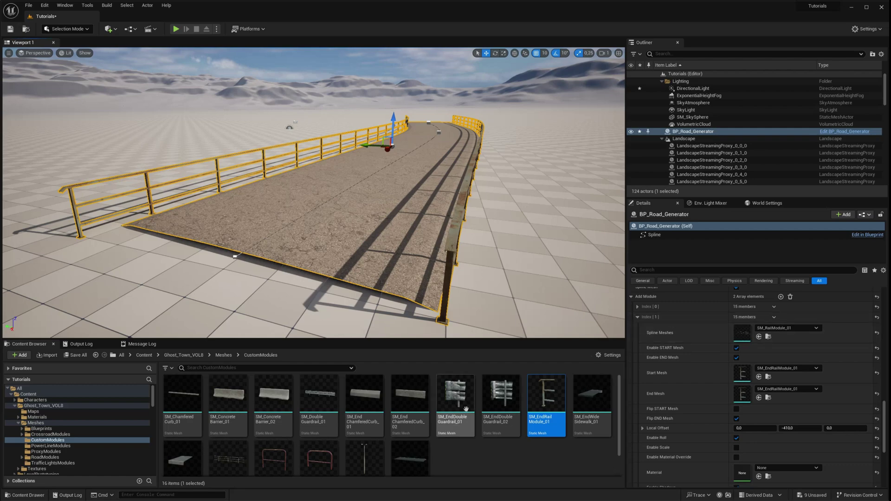
drag(328, 399, 743, 333)
alt+drag(371, 241, 281, 225)
drag(459, 394, 743, 374)
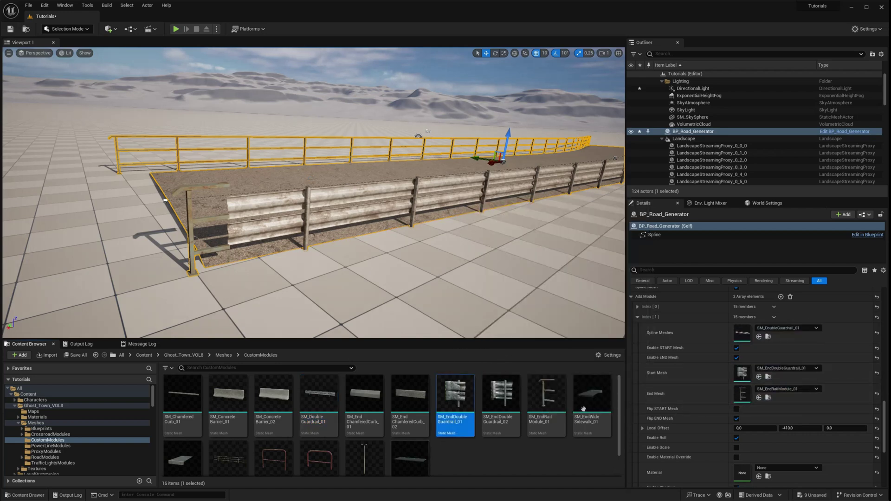
drag(501, 394, 745, 395)
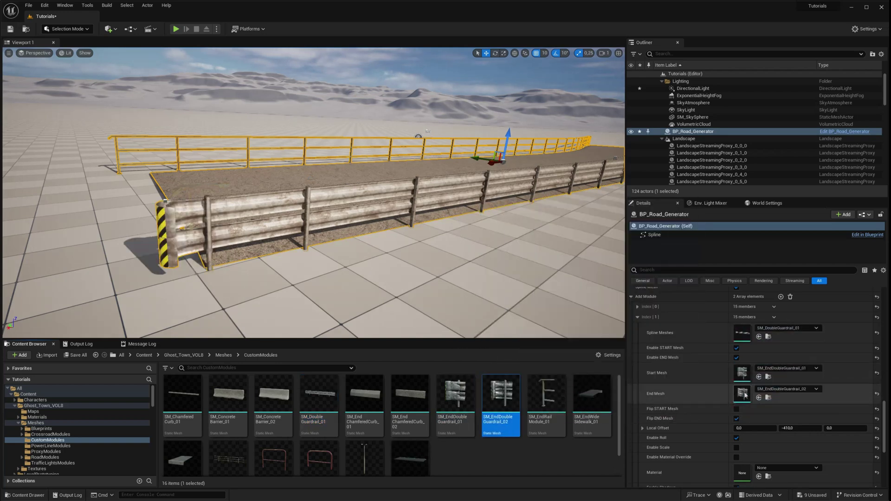
right_drag(209, 247, 349, 267)
right_drag(323, 229, 121, 227)
right_drag(275, 233, 403, 237)
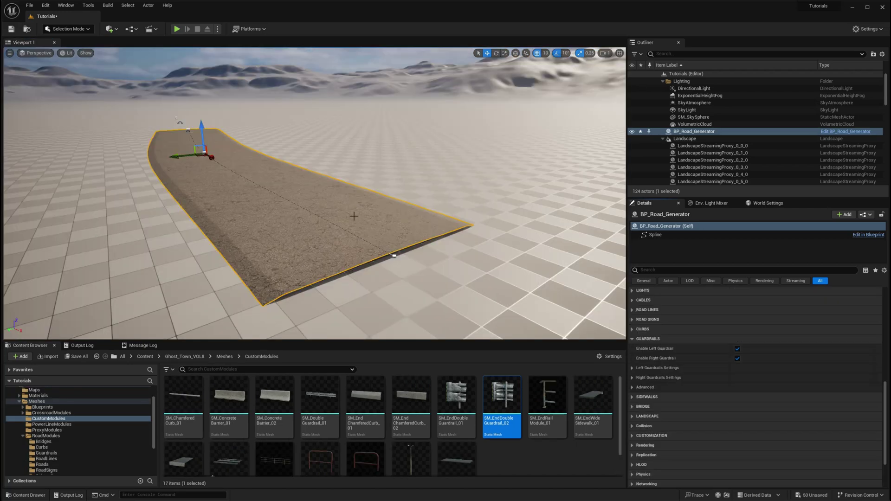
- Enable the road generator's built-in guardrails along both sides of the plain road
right_drag(289, 204, 196, 100)
scroll(703, 344, up, 3)
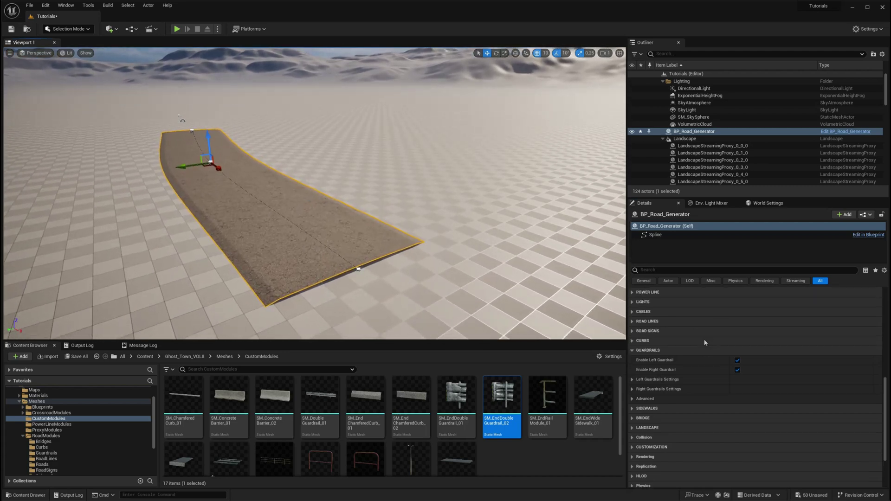
scroll(702, 344, up, 5)
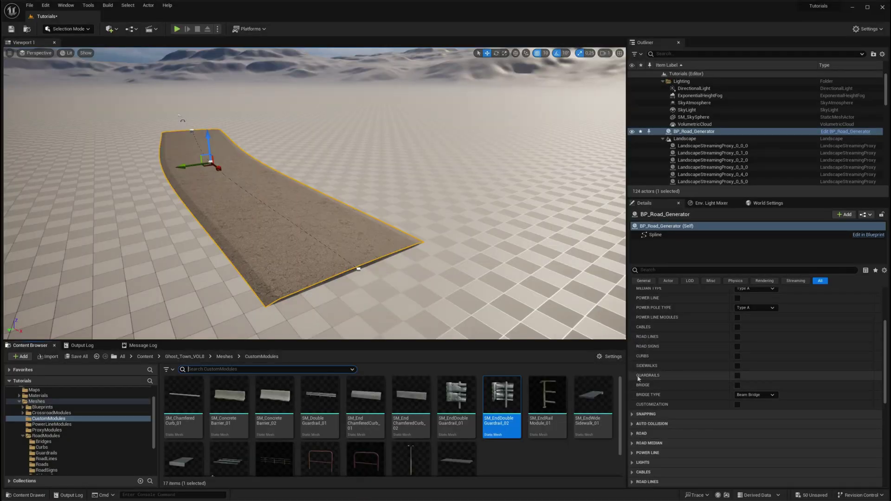
click(737, 375)
alt+drag(276, 204, 261, 247)
- Place an SM_DoubleGuardrail_01 mesh on the ground beside the road
click(329, 407)
drag(329, 407, 399, 260)
key(f)
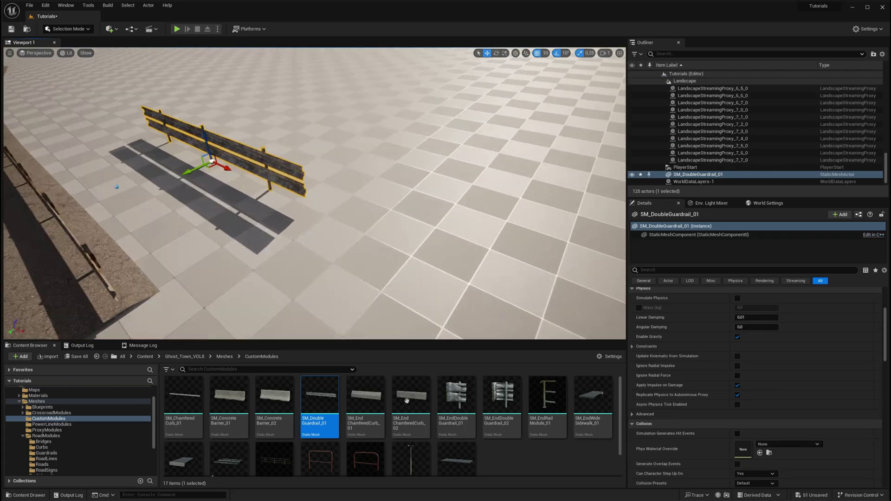
- Place SM_EndDoubleGuardrail_01 against the end of the placed guardrail module, and reselect the road generator
click(457, 399)
drag(456, 399, 358, 235)
right_drag(345, 251, 346, 251)
drag(352, 280, 408, 285)
key(r)
key(s)
right_drag(325, 274, 240, 234)
click(292, 274)
key(w)
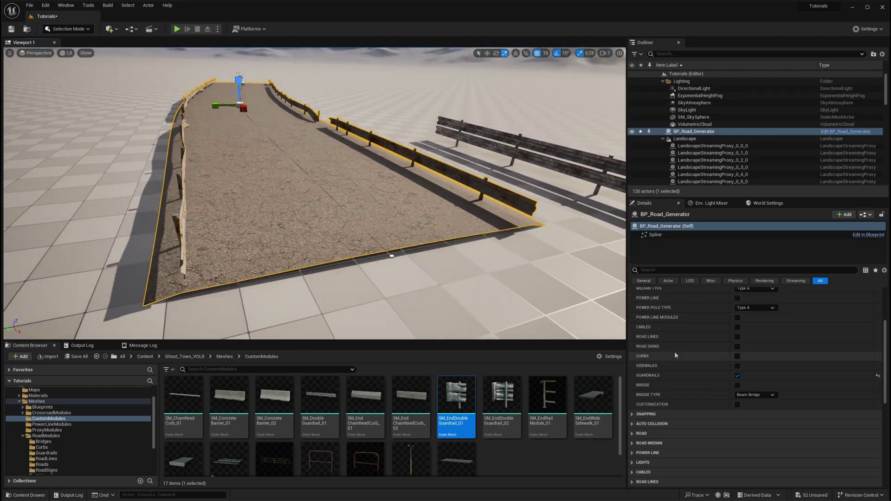
- In the left guardrail settings, enable the start and end meshes and set Variation Distribution to Single
scroll(657, 405, down, 4)
scroll(658, 406, down, 5)
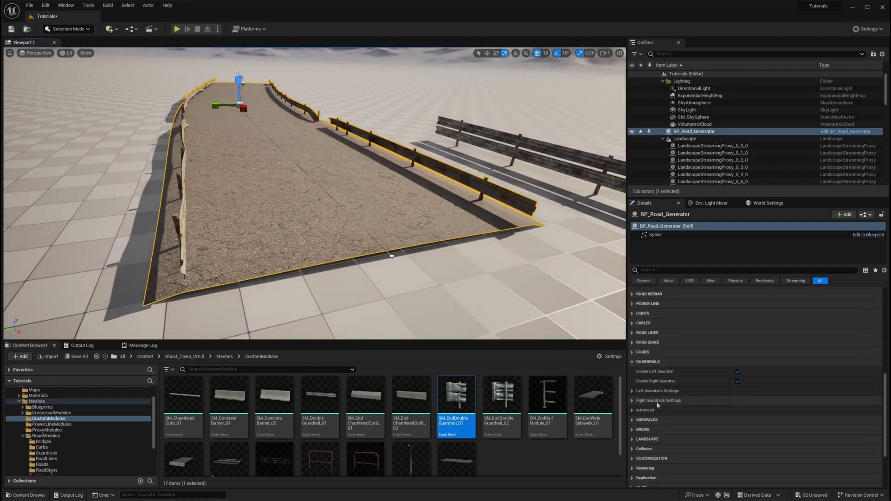
click(633, 357)
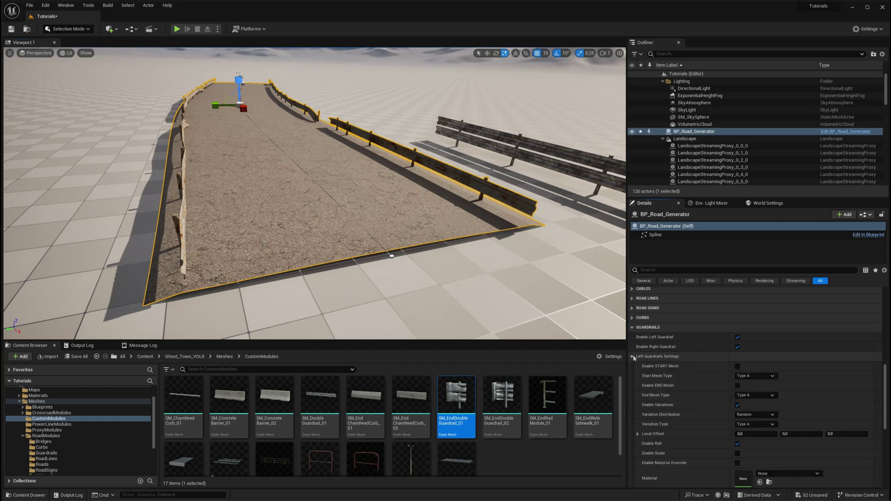
click(738, 366)
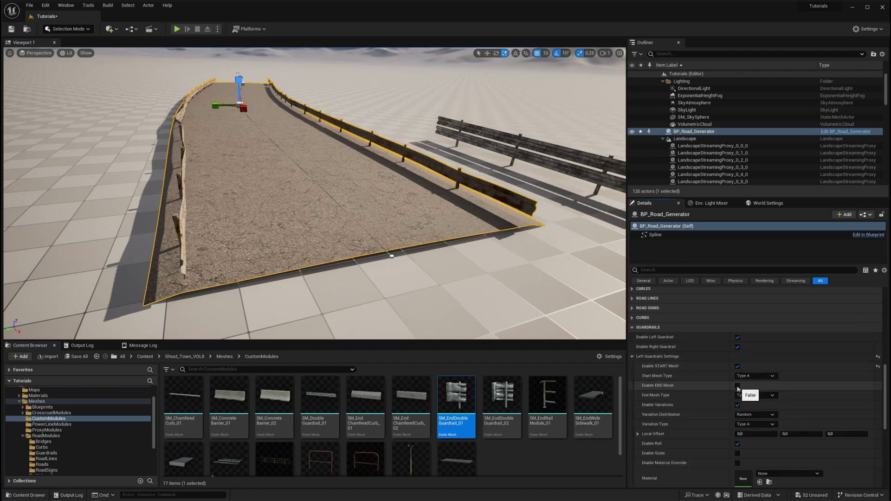
click(738, 386)
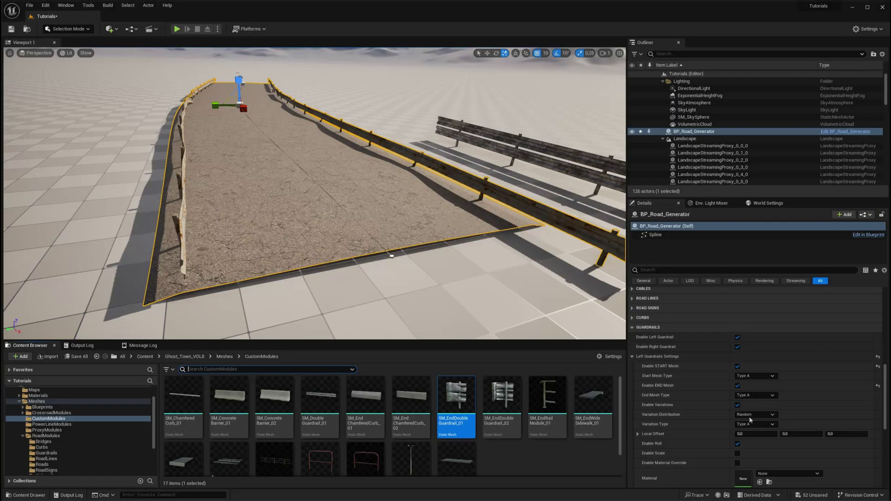
click(749, 416)
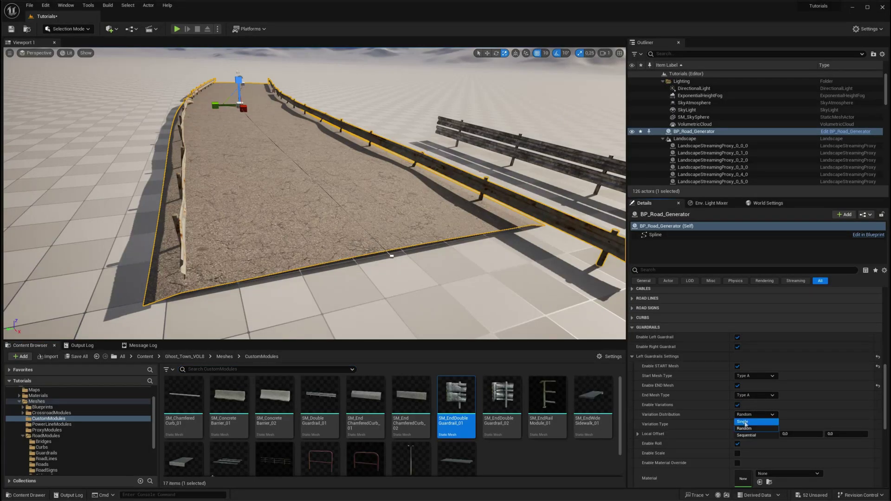
click(745, 422)
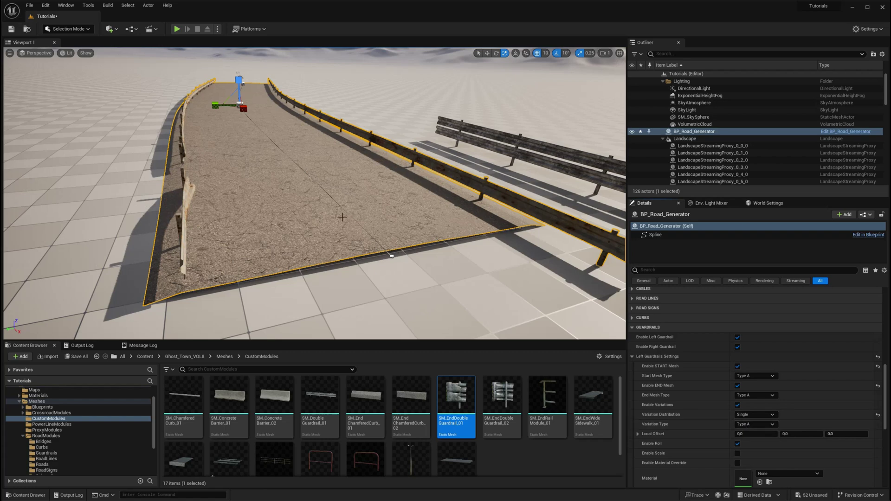
click(633, 357)
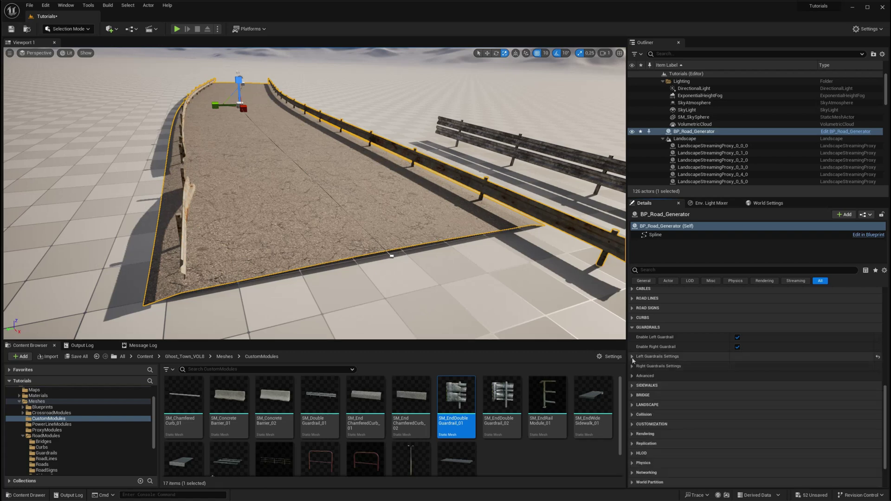
- In the right guardrail settings, enable the start and end meshes and set Variation Distribution to Single
click(632, 366)
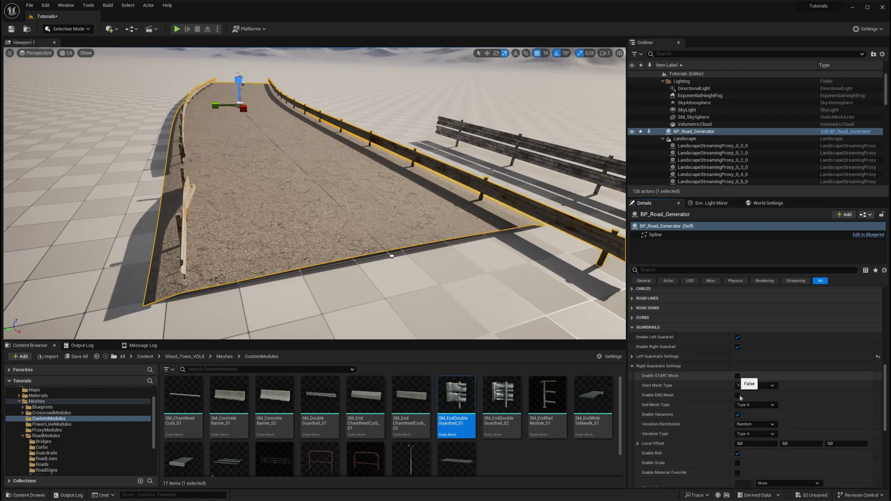
click(738, 376)
click(738, 396)
click(754, 424)
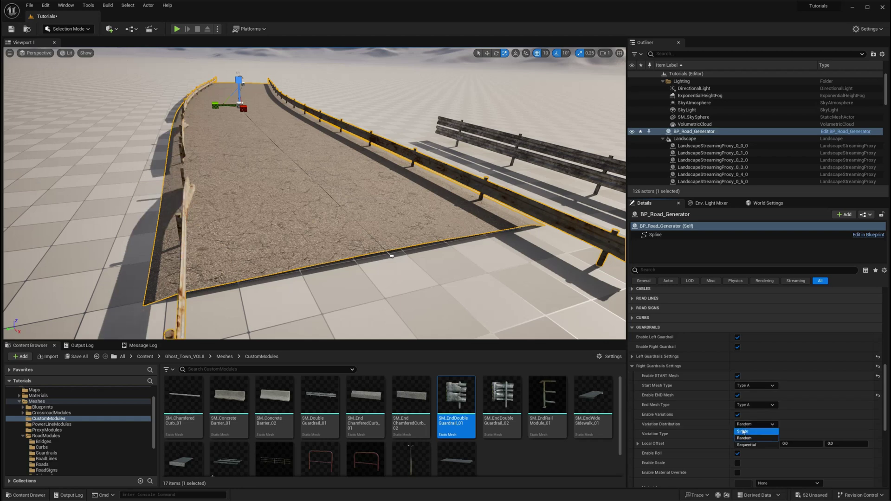
click(643, 366)
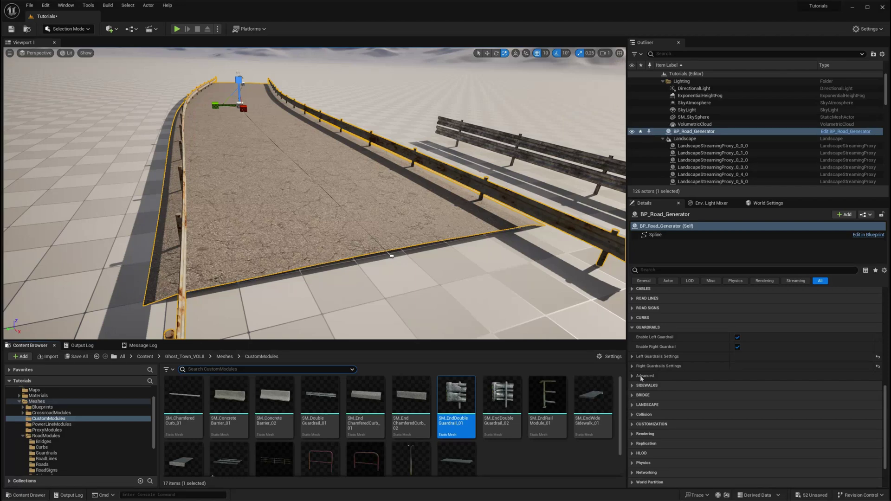
- In the advanced guardrail settings, assign SM_DoubleGuardrail_01 to Index 0 of the Guardrail Modules meshes
click(642, 376)
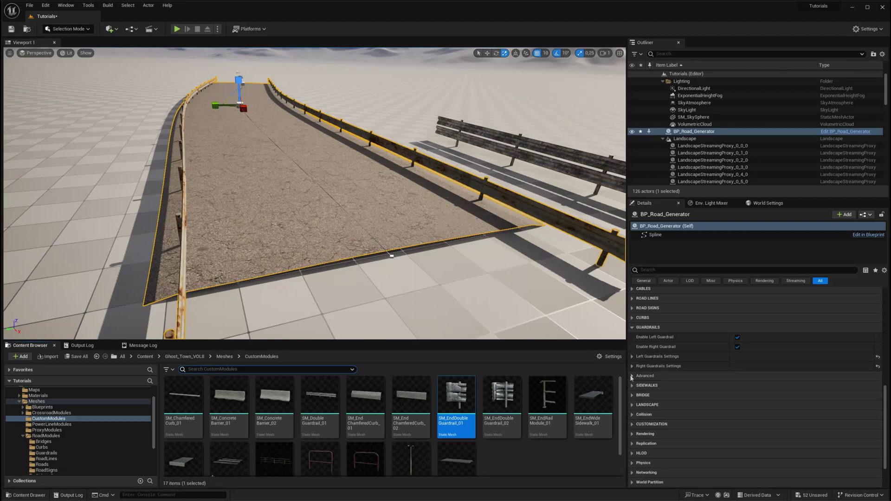
click(654, 395)
scroll(669, 407, down, 1)
scroll(670, 406, down, 3)
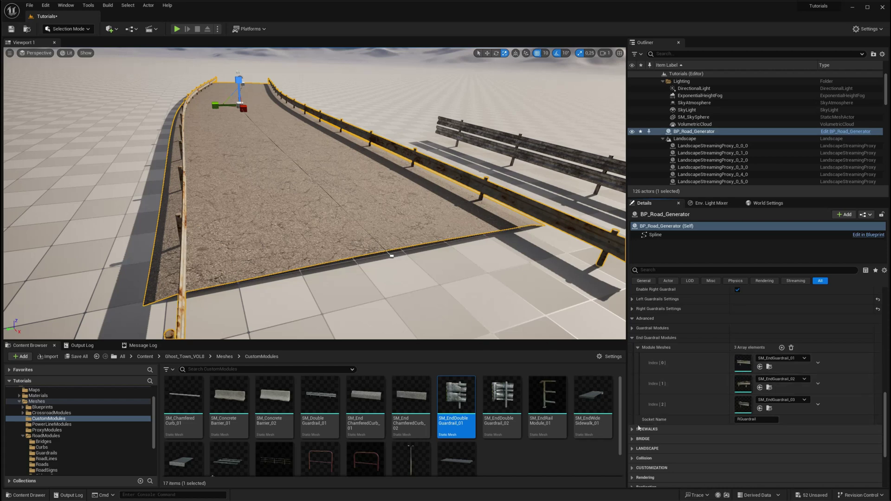
click(633, 328)
click(638, 338)
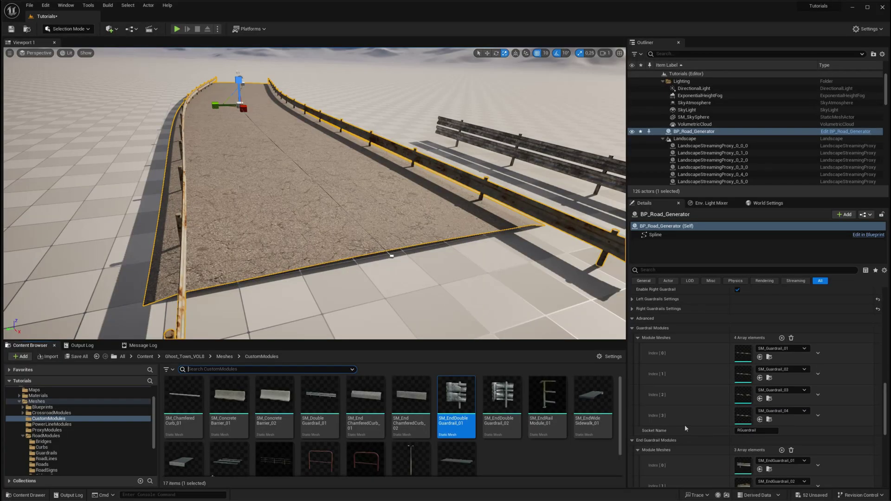
scroll(685, 427, down, 3)
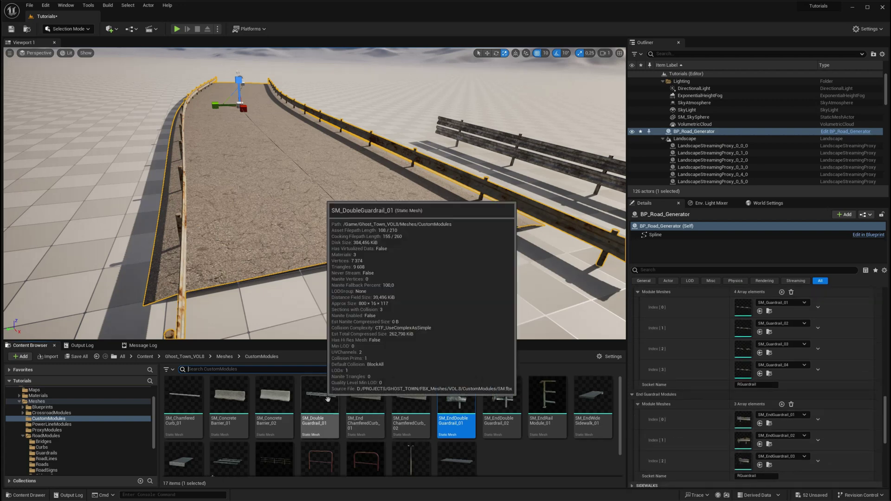
drag(320, 399, 745, 309)
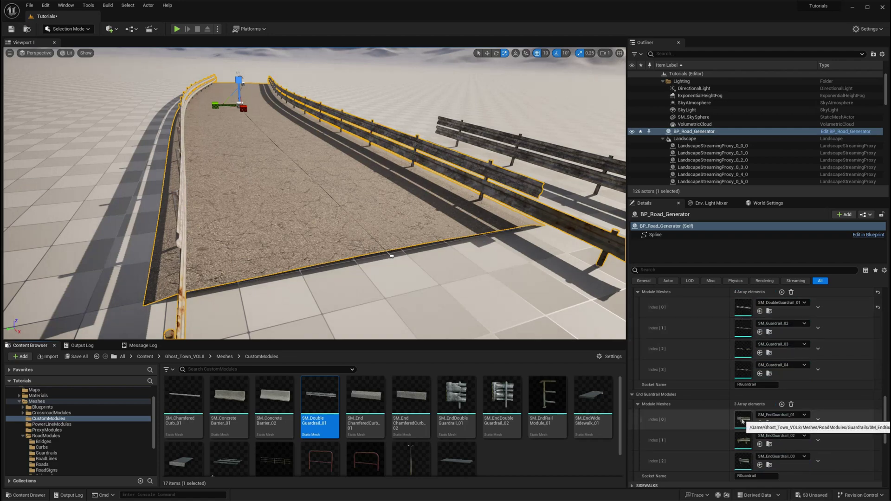
- Assign SM_EndDoubleGuardrail_01 to Index 0 of the End Guardrail Modules meshes, and check the guardrail ends on the road
drag(456, 394, 745, 422)
click(432, 279)
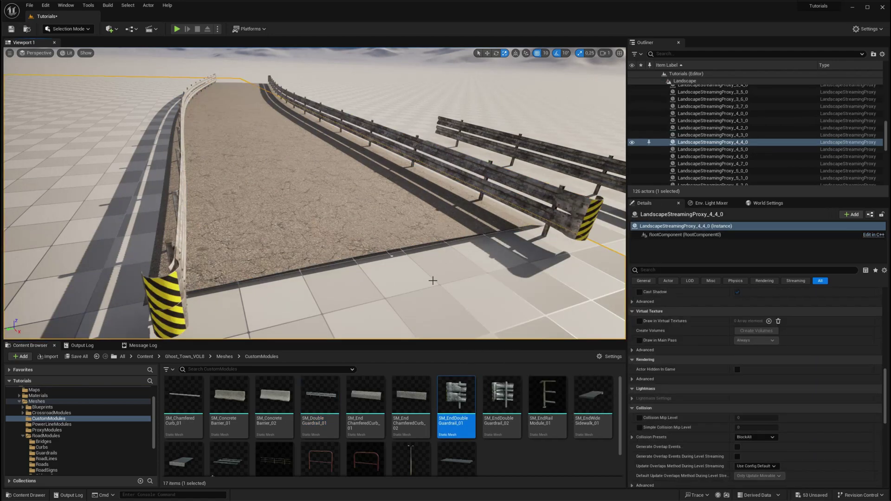
right_drag(432, 280, 278, 232)
click(280, 127)
right_drag(280, 127, 161, 200)
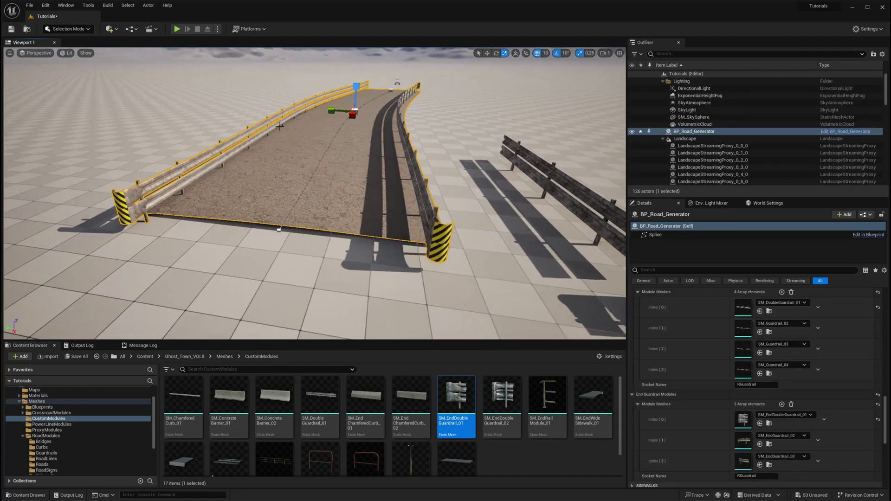
- Move the placed SM_EndDoubleGuardrail_01 mesh to the opposite end of the standalone double guardrail and align it against the module
right_drag(400, 171, 386, 236)
click(374, 165)
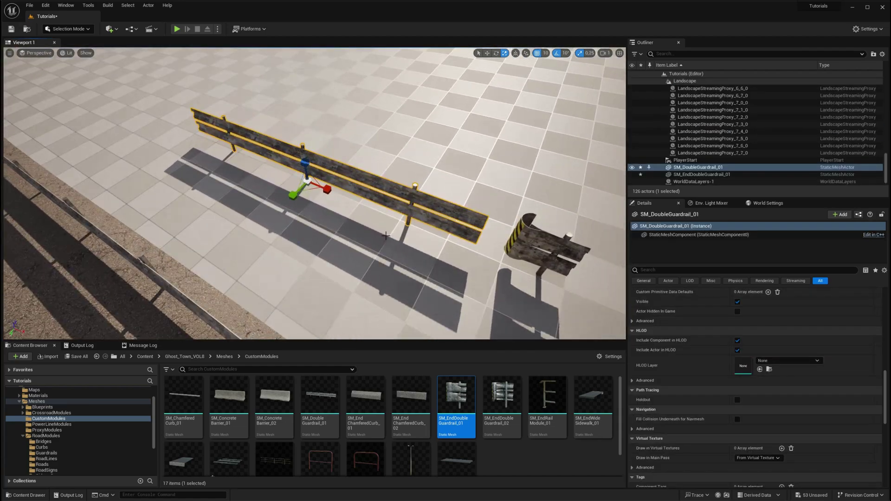
key(w)
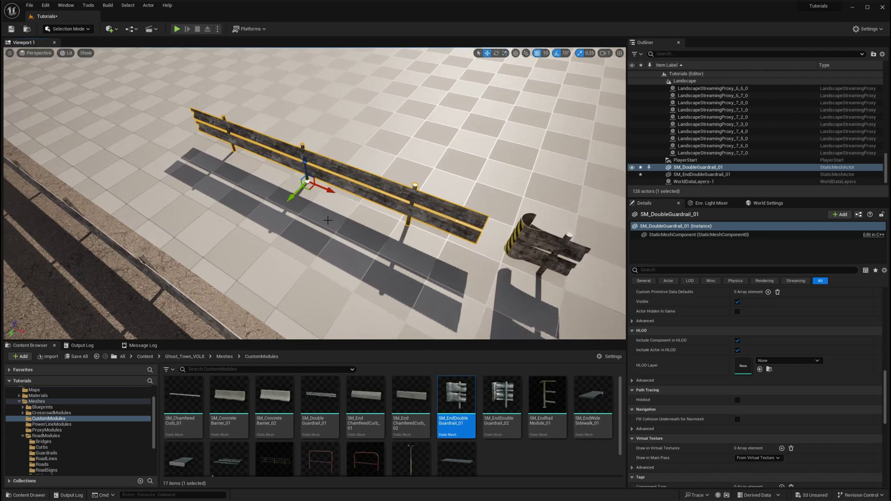
click(537, 267)
drag(568, 290, 195, 144)
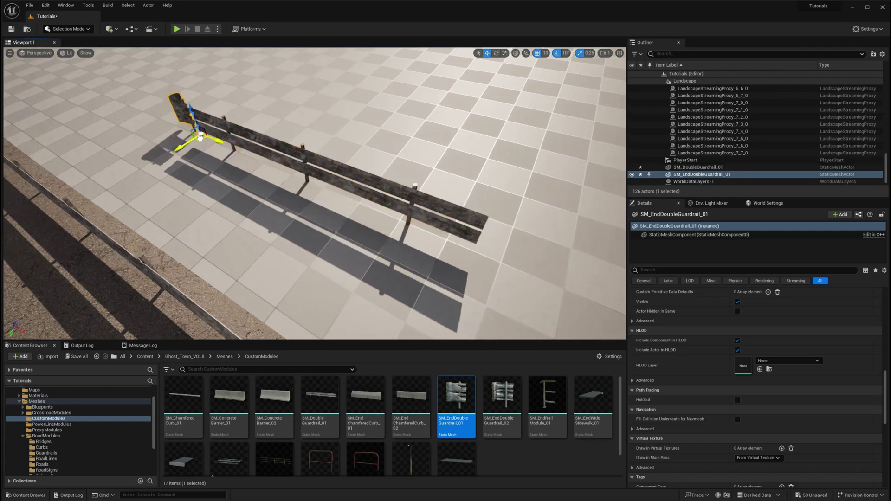
right_drag(195, 143, 283, 229)
drag(324, 210, 355, 228)
click(293, 240)
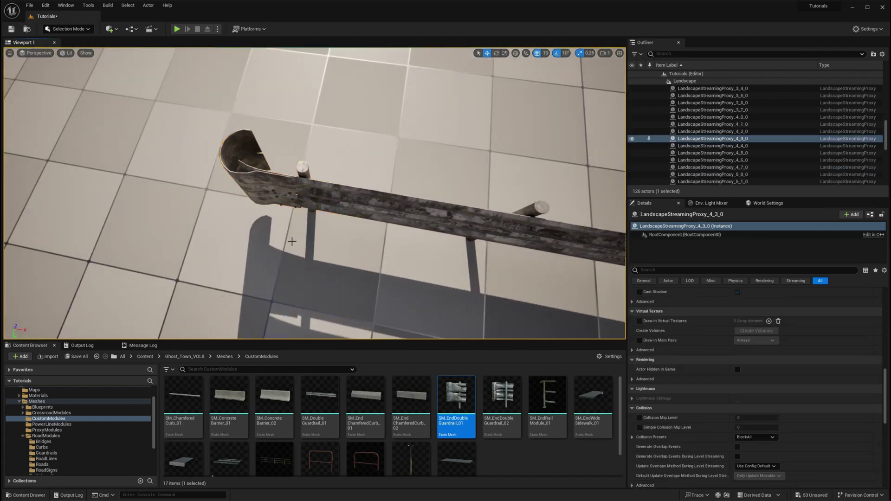
right_drag(293, 241, 311, 140)
right_drag(257, 161, 274, 144)
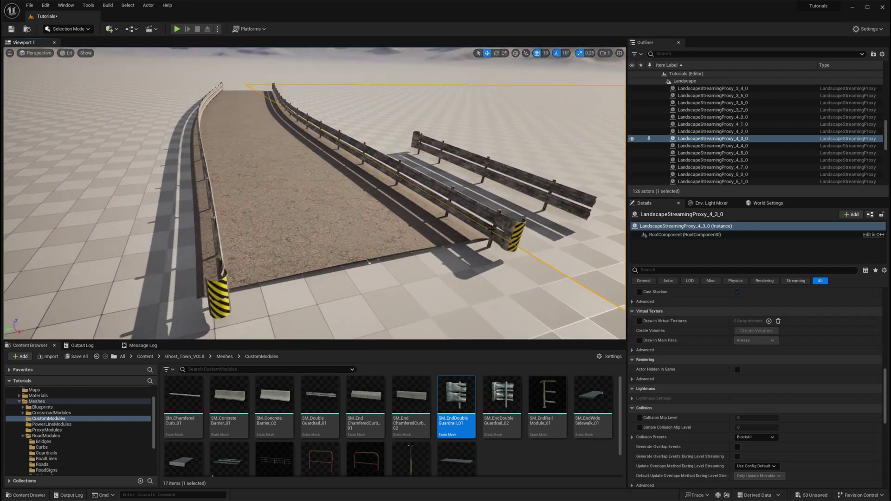
- Reselect the road generator and enable its Curbs option
click(350, 200)
right_drag(350, 200, 248, 200)
scroll(653, 321, up, 3)
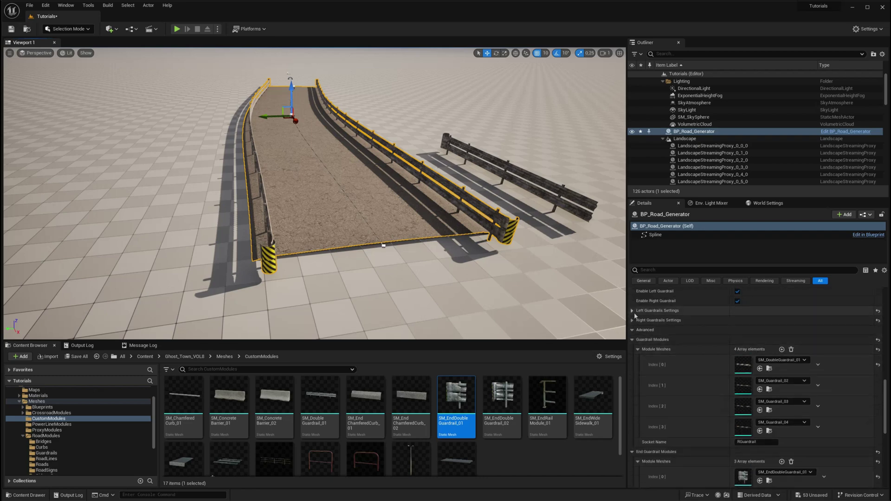
scroll(634, 316, up, 3)
click(632, 339)
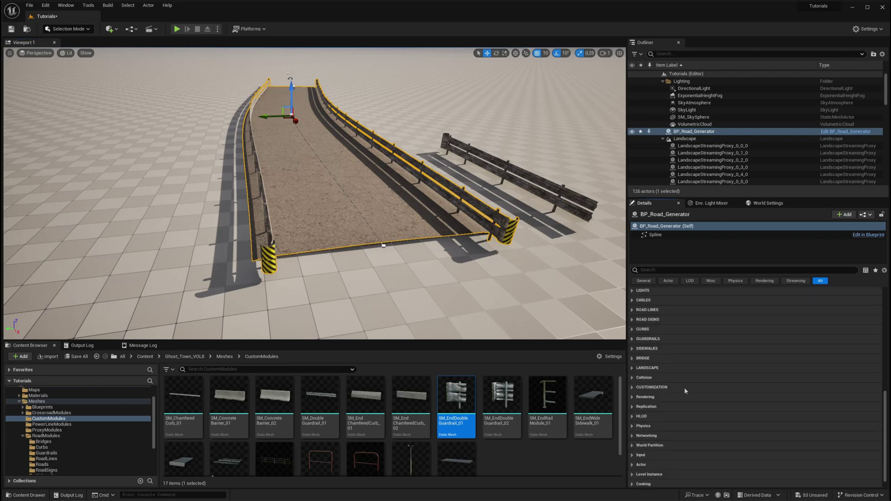
click(631, 330)
scroll(734, 337, up, 3)
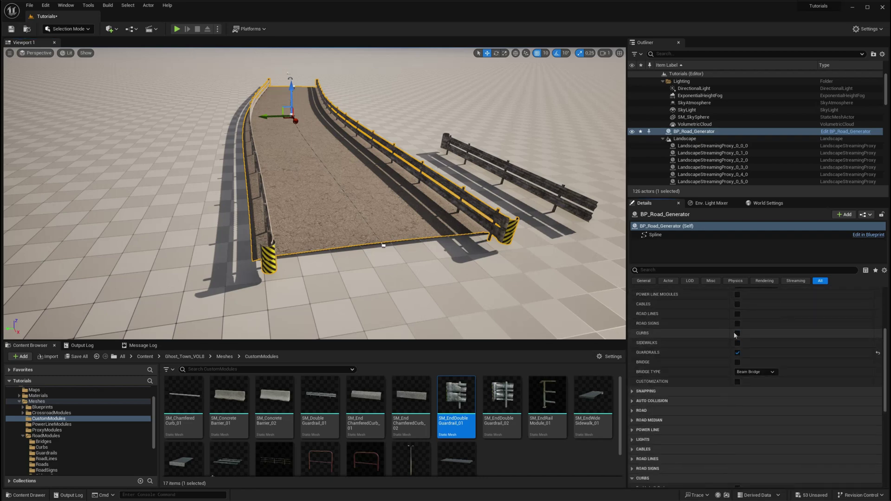
click(738, 334)
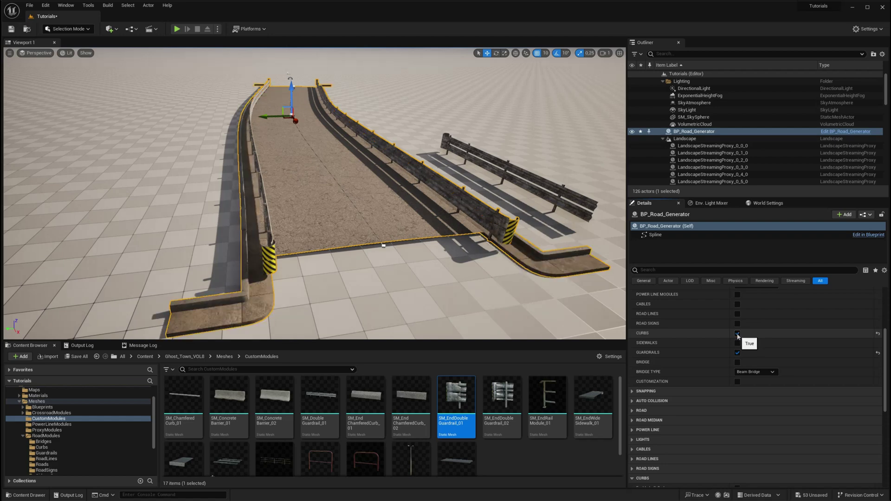
- Set Variation Distribution to Single in both the left and right curb settings
scroll(633, 389, down, 4)
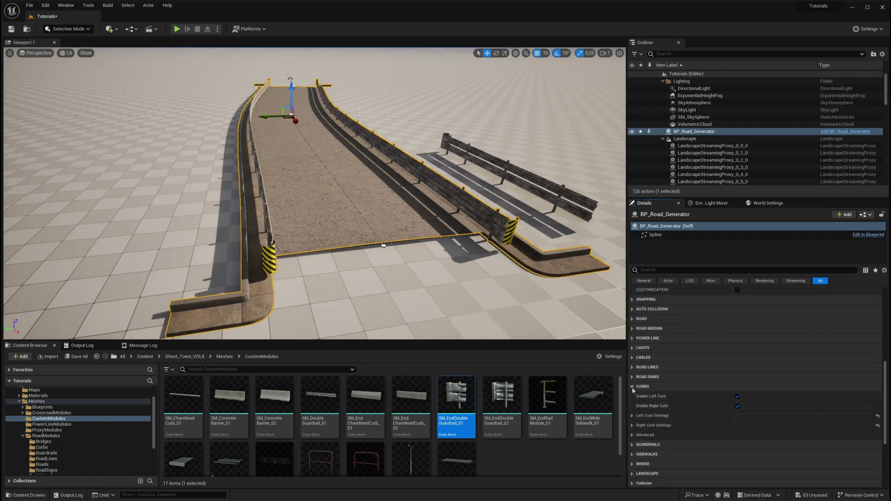
click(632, 416)
scroll(650, 413, down, 3)
click(755, 417)
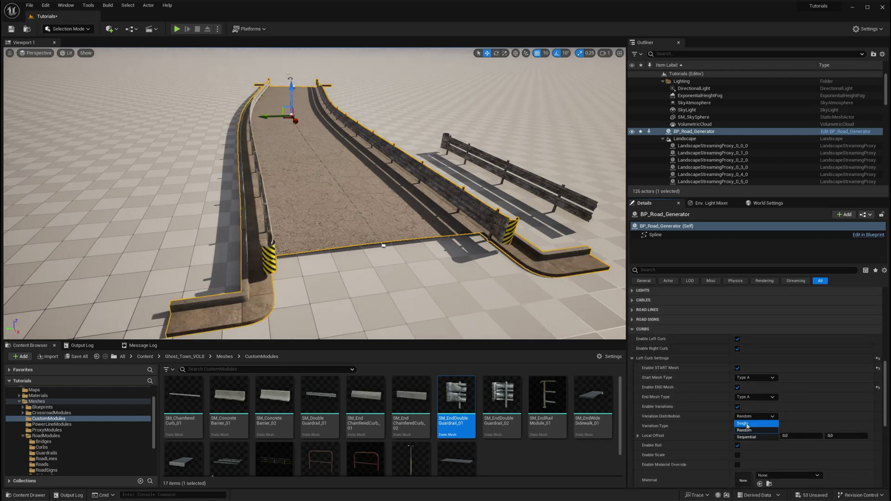
click(632, 358)
click(632, 368)
click(753, 426)
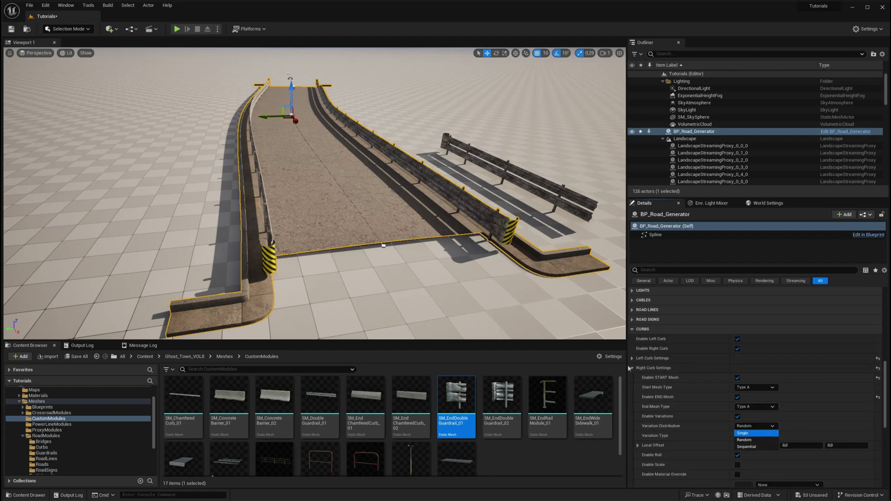
click(633, 368)
- In the advanced curb settings, assign SM_ChamferedCurb_01 to Index 0 of the Curb Modules meshes
click(632, 378)
click(632, 388)
click(638, 397)
scroll(636, 413, down, 3)
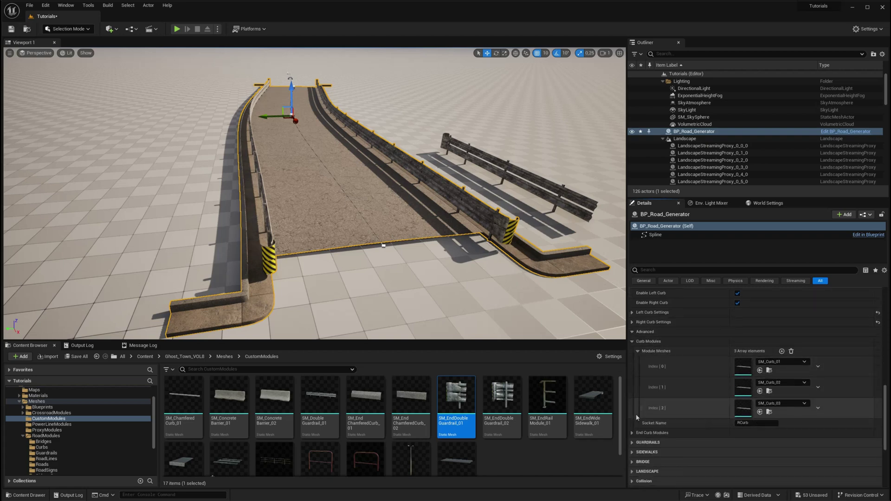
click(632, 421)
click(638, 432)
scroll(637, 431, down, 1)
drag(183, 399, 748, 324)
- Assign SM_EndChamferedCurb_01 to Index 0 of the End Curb Modules meshes, and inspect the road with its new curbs
drag(365, 397, 744, 420)
click(428, 277)
right_drag(428, 277, 342, 241)
right_drag(310, 274, 270, 245)
click(269, 245)
key(f)
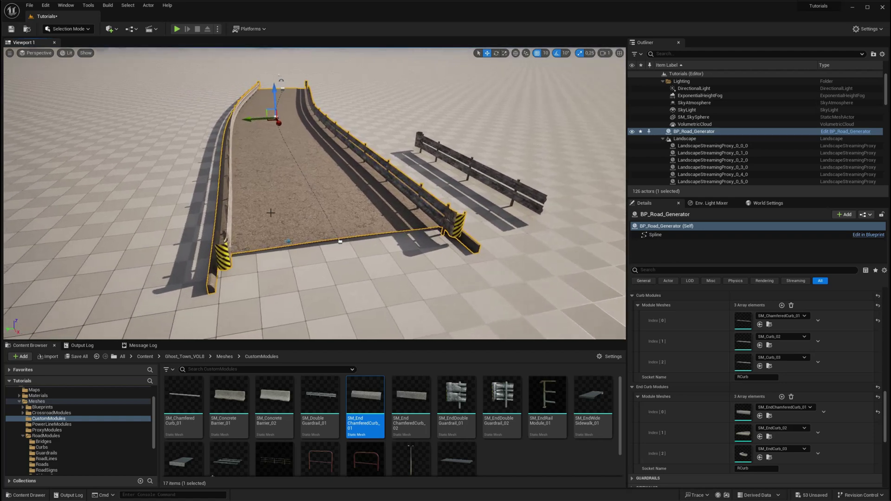
alt+drag(269, 204, 269, 204)
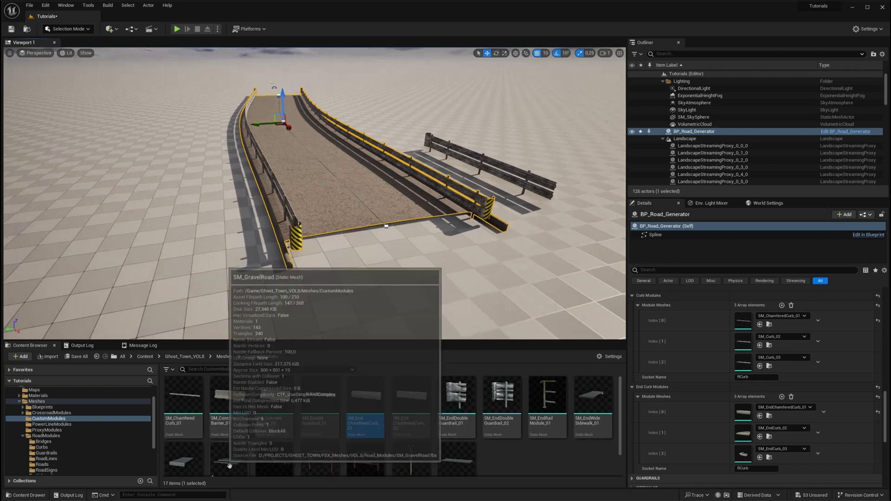
- Place an SM_GravelRoad mesh on the ground beside the road and turn off its Cast Shadow setting
drag(230, 465, 94, 216)
right_drag(463, 281, 462, 281)
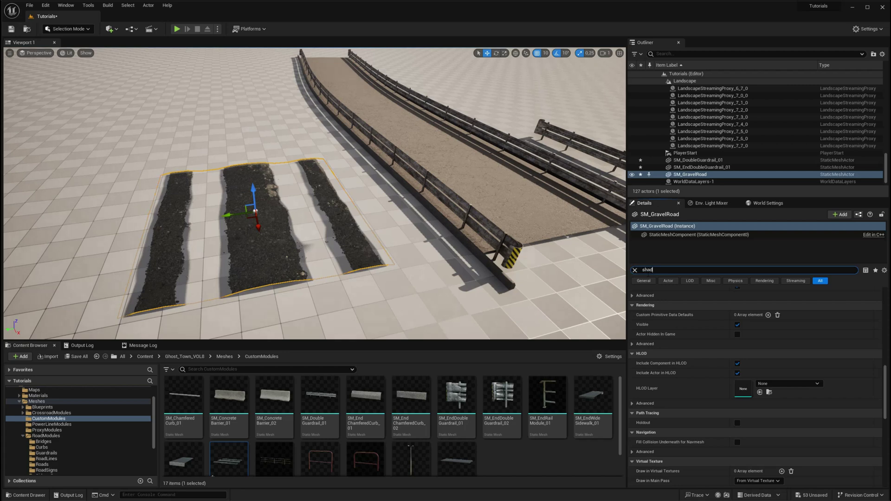
text(shad)
click(738, 312)
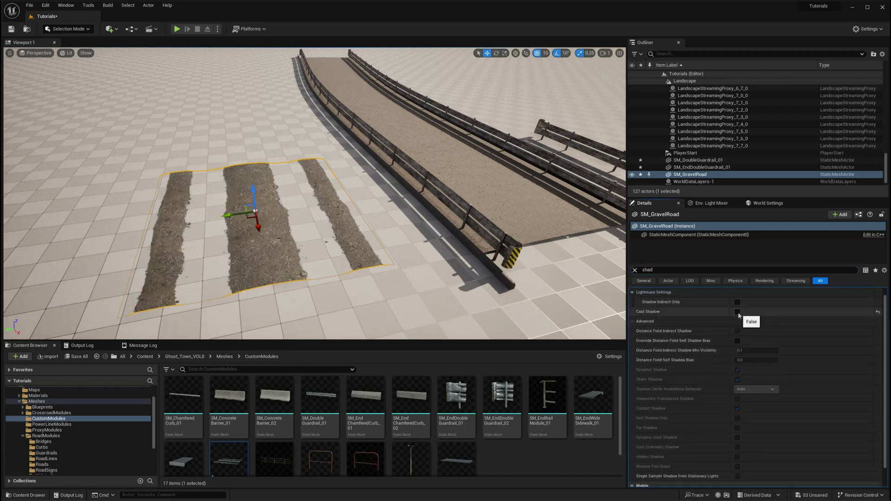
click(635, 270)
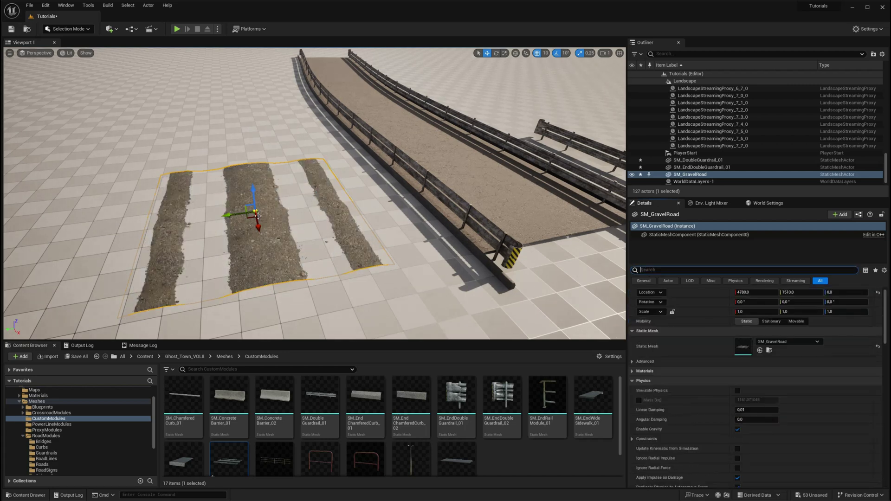
- Select the road generator and turn off Enable Shadows in its Road Settings
alt+drag(258, 216, 257, 197)
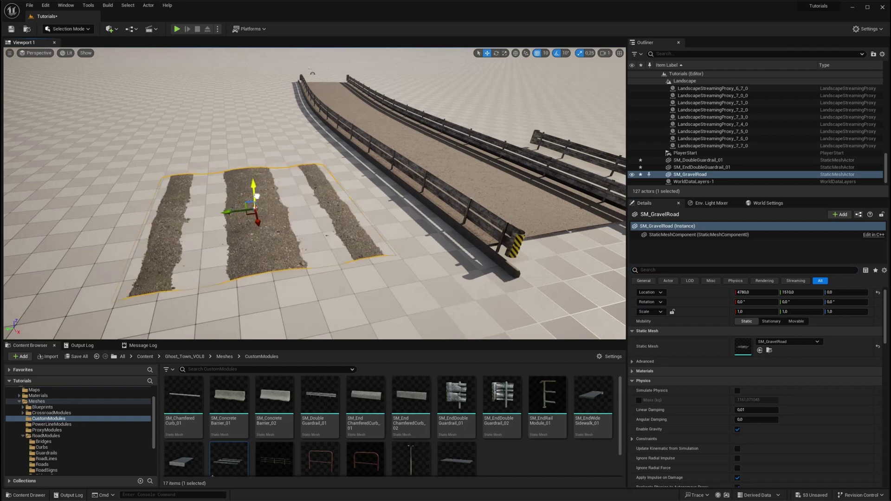
right_drag(217, 229, 185, 212)
right_drag(377, 196, 351, 207)
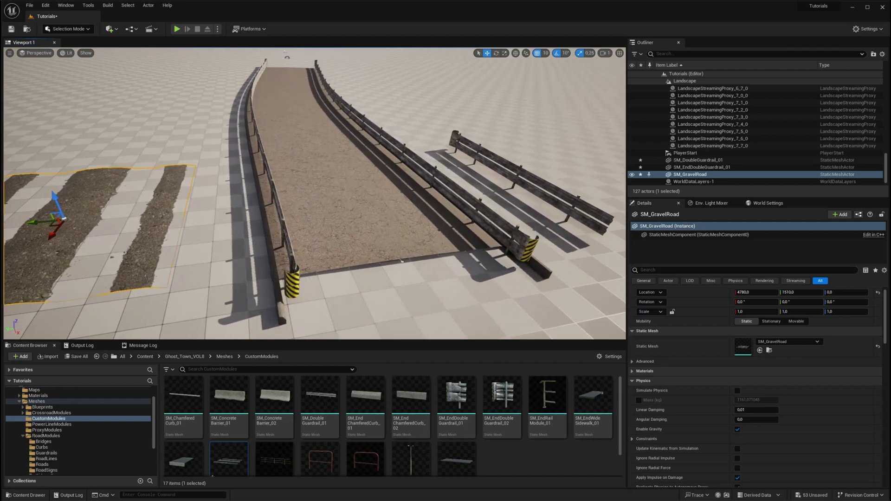
click(351, 207)
scroll(681, 399, down, 6)
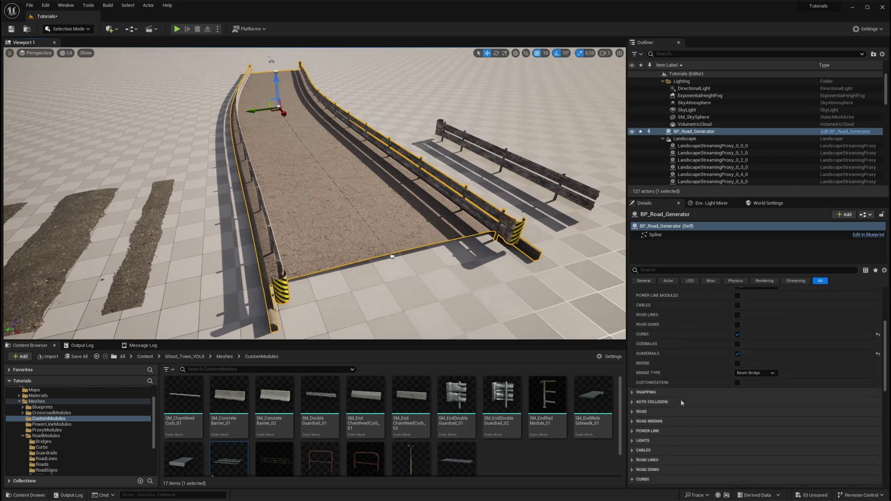
click(632, 377)
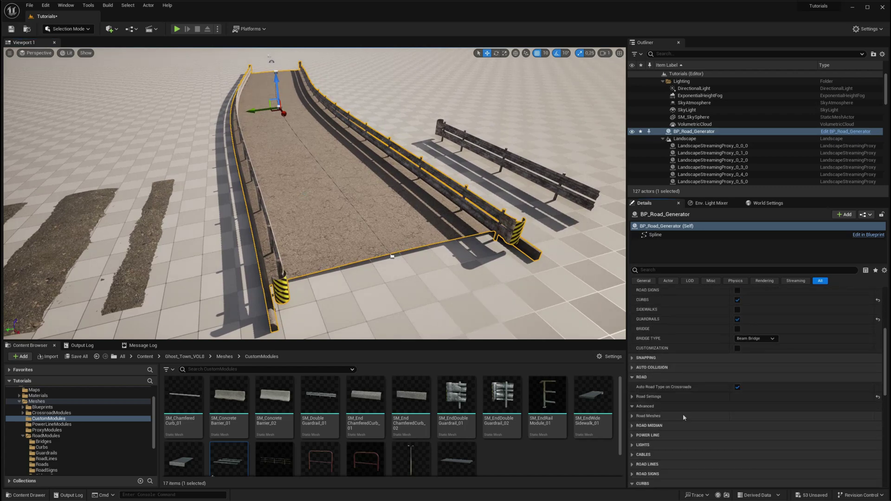
click(633, 396)
scroll(635, 399, down, 1)
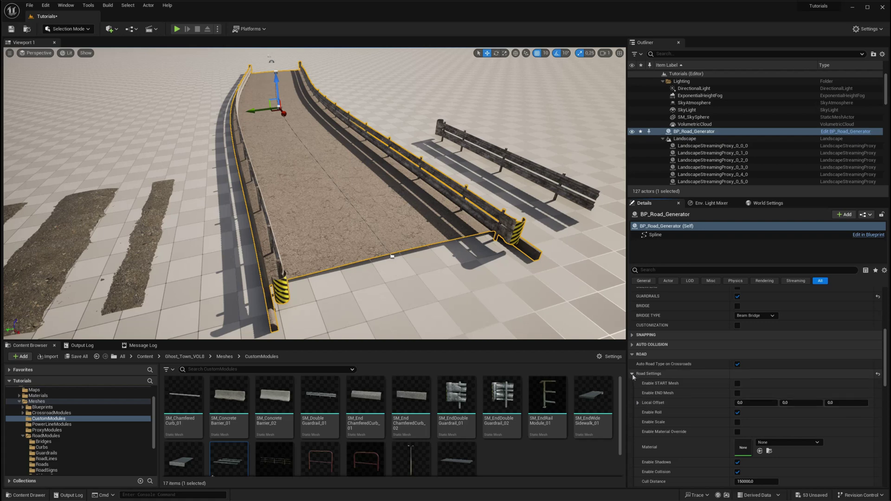
scroll(642, 390, down, 1)
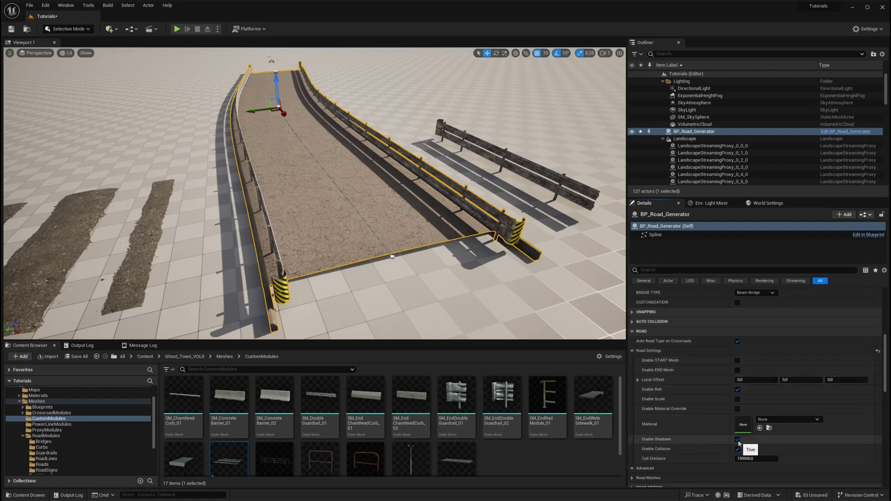
click(726, 441)
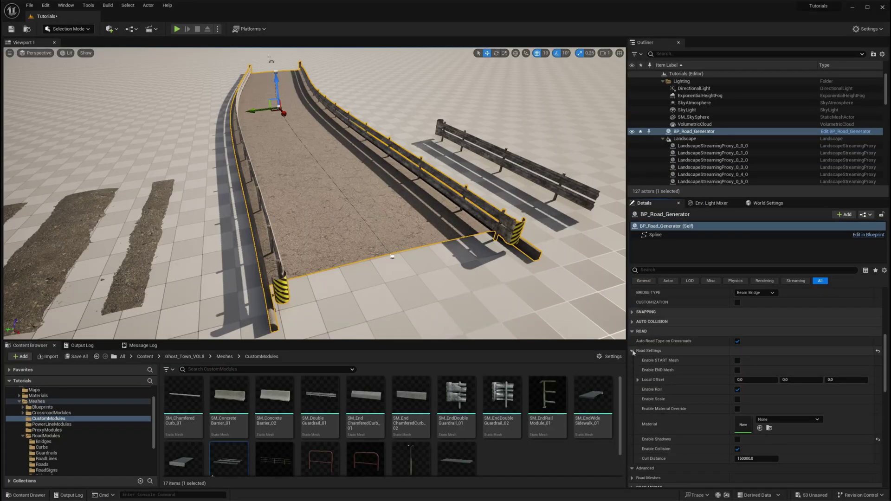
click(633, 351)
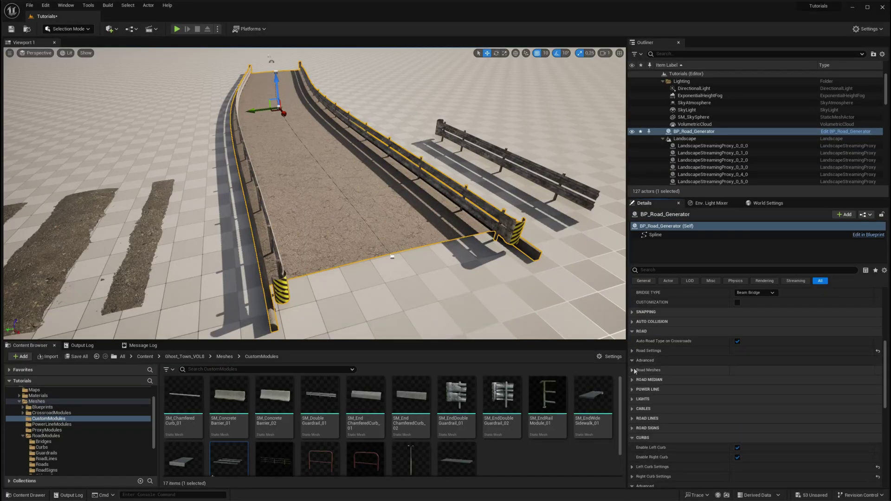
- In the advanced road settings, assign SM_GravelRoad to Index 1 of the Road Meshes
click(632, 370)
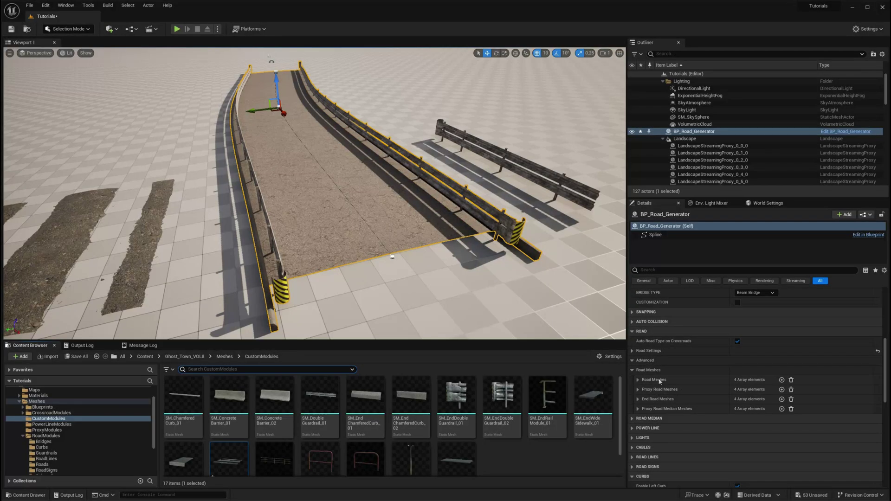
click(638, 380)
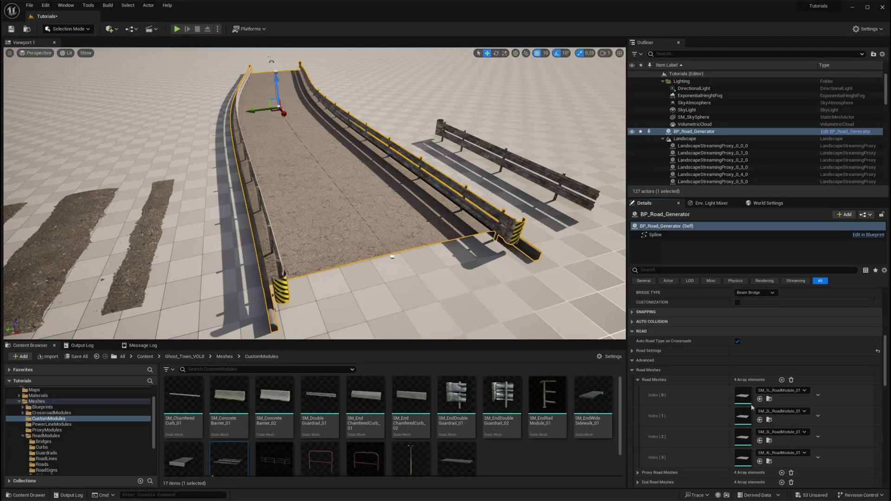
scroll(743, 371, up, 7)
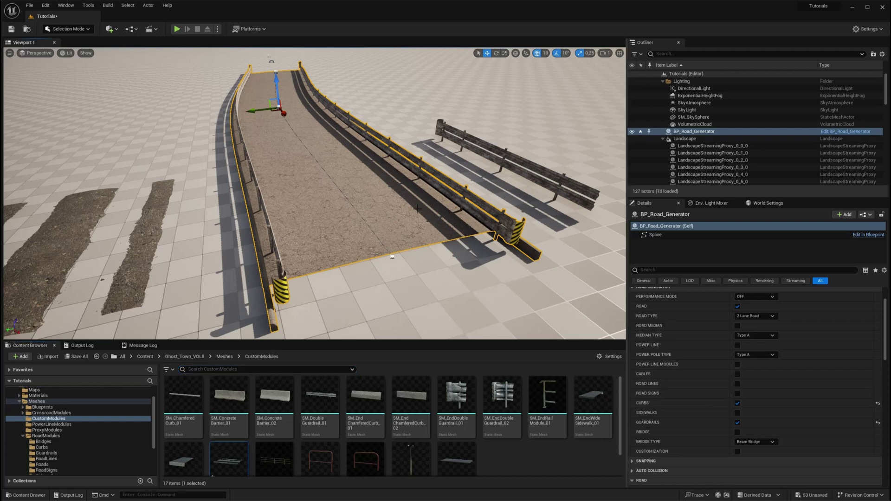
scroll(733, 392, down, 6)
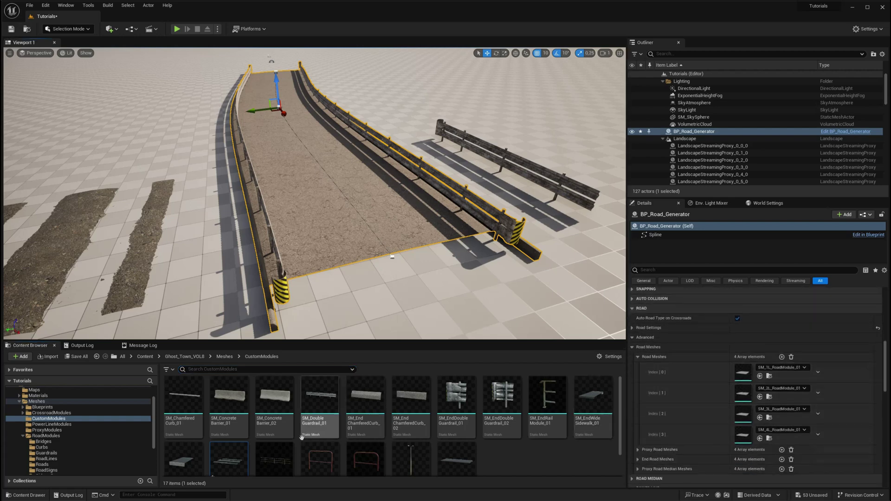
drag(228, 460, 744, 394)
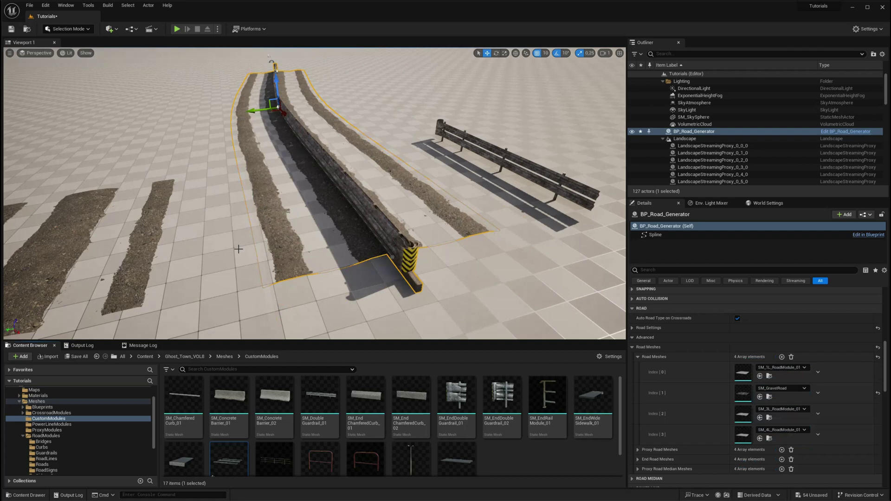
- Raise the SM_GravelRoad mesh placed beside the road to a Z location of 40, and open its mesh asset for editing
right_drag(238, 256, 238, 255)
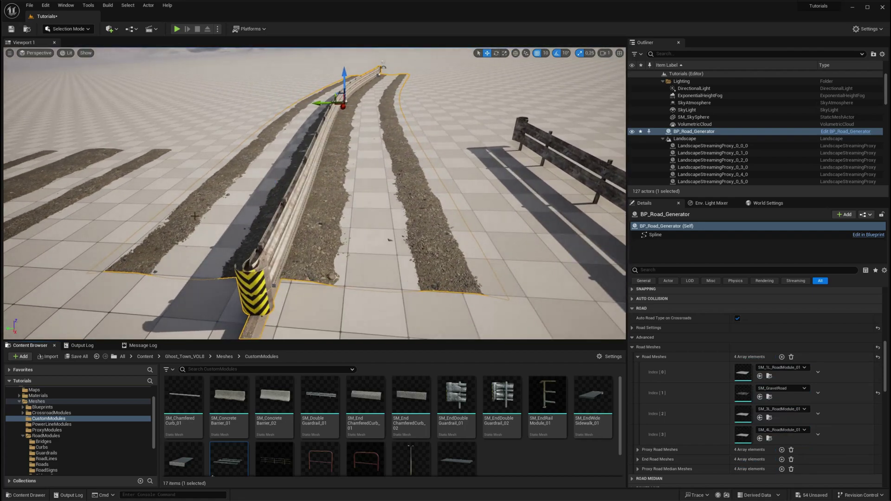
right_drag(194, 215, 297, 245)
click(227, 221)
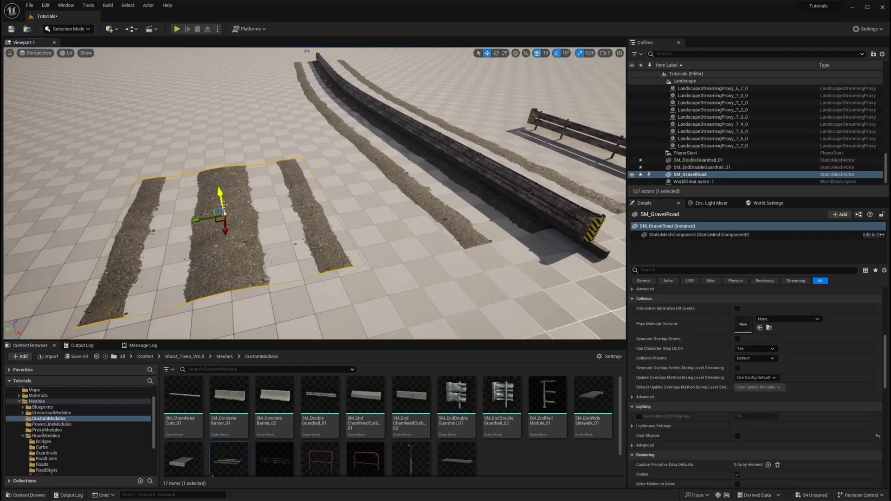
drag(223, 207, 222, 197)
scroll(741, 352, up, 6)
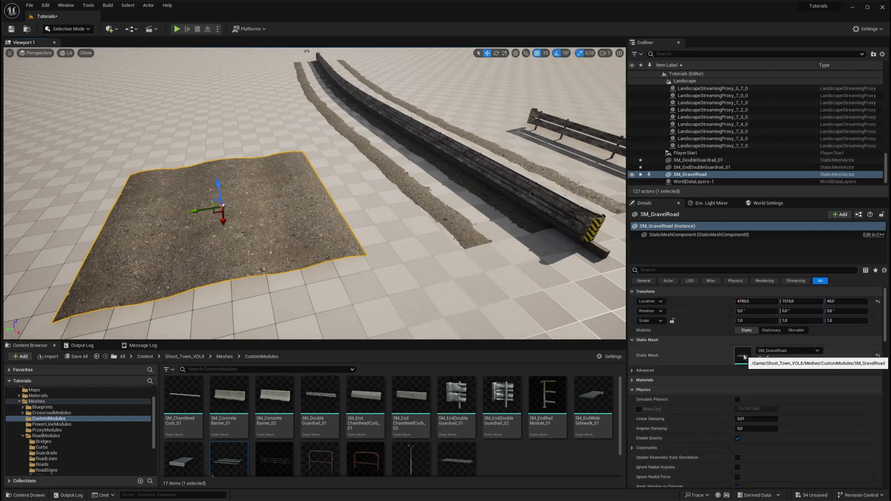
double_click(741, 355)
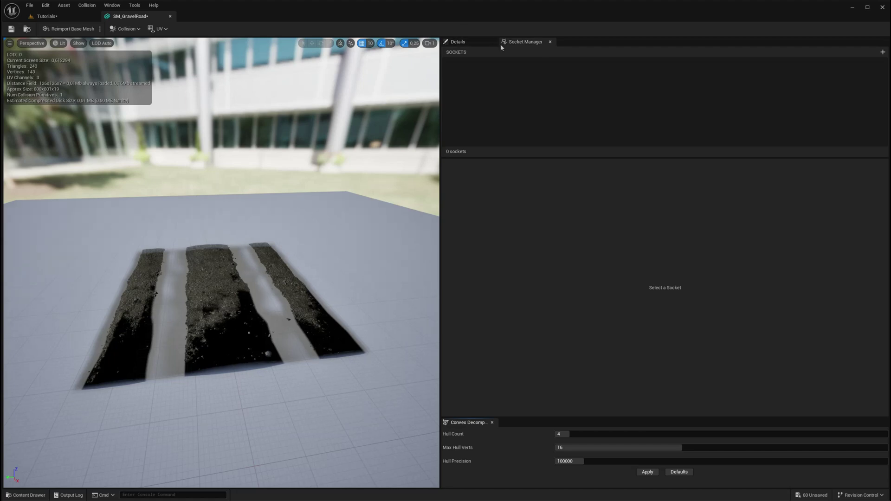
- Add two sockets named RGuardrail and RCurb to the gravel road mesh
click(883, 52)
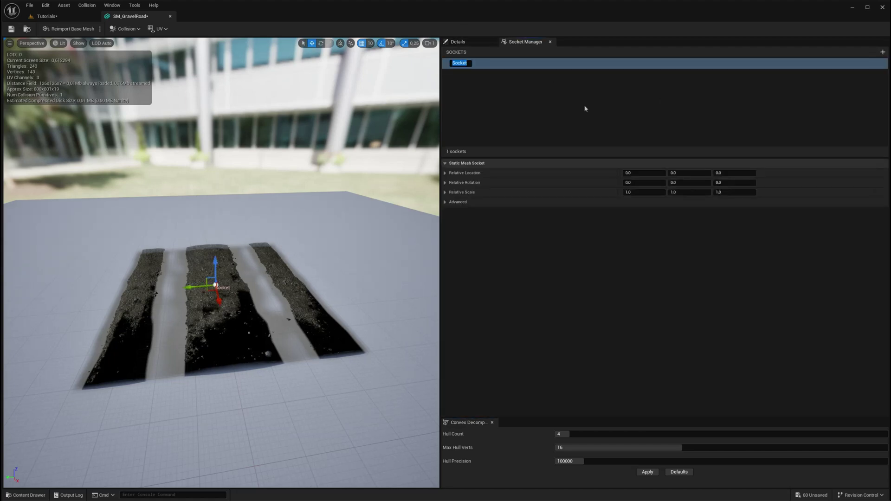
text(RGuardrail)
key(Return)
click(883, 53)
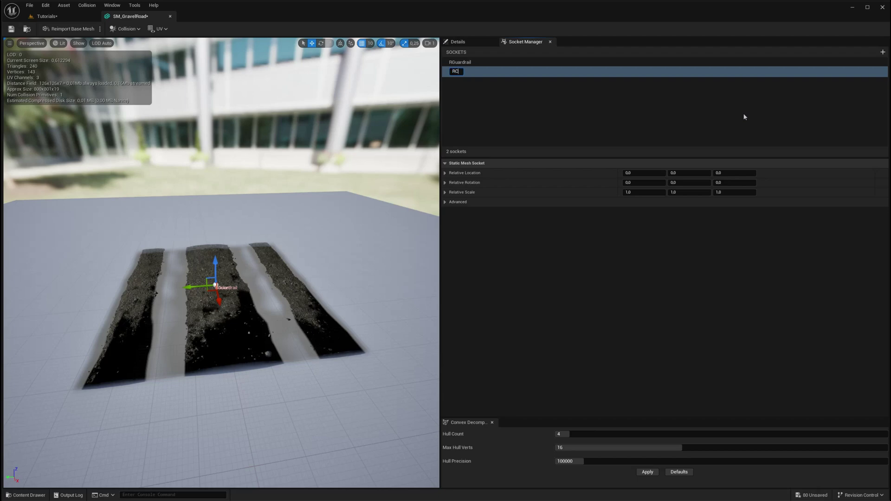
key(Return)
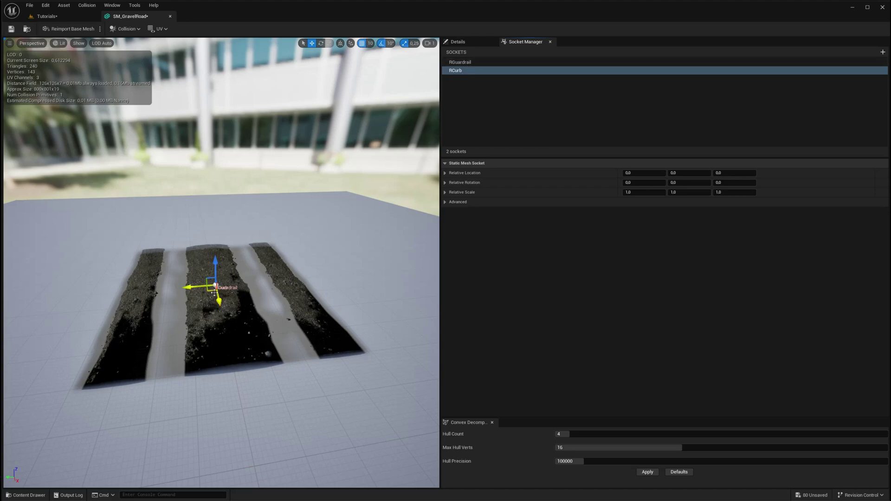
- Move the RCurb socket to Y -370 and RGuardrail to Y -270, save the mesh, and nudge the road's end spline point to rebuild it
drag(203, 289, 268, 280)
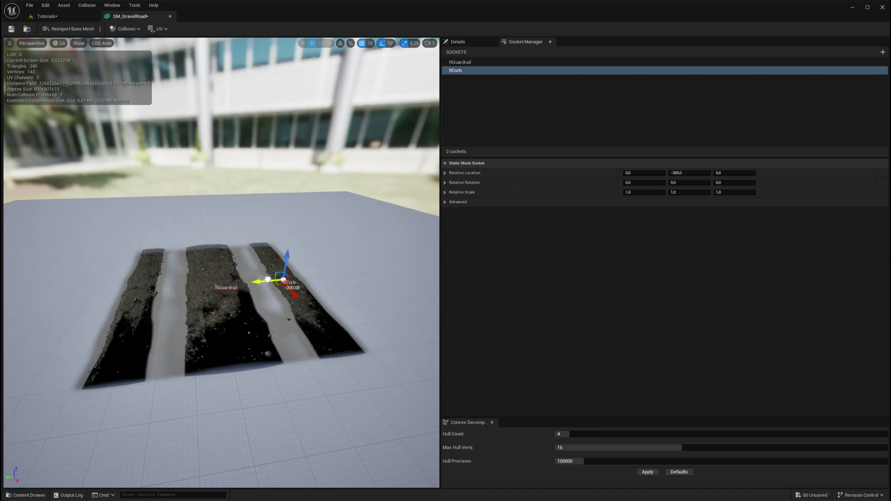
click(455, 62)
drag(215, 274, 272, 281)
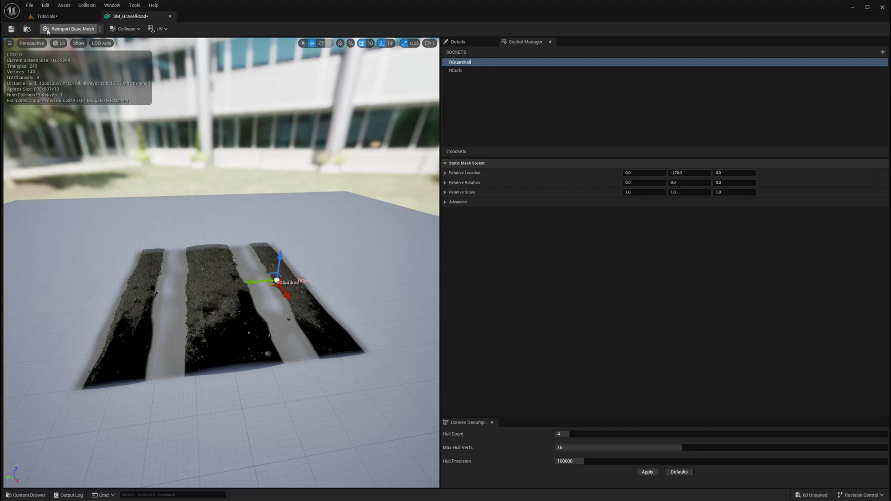
click(12, 29)
click(46, 17)
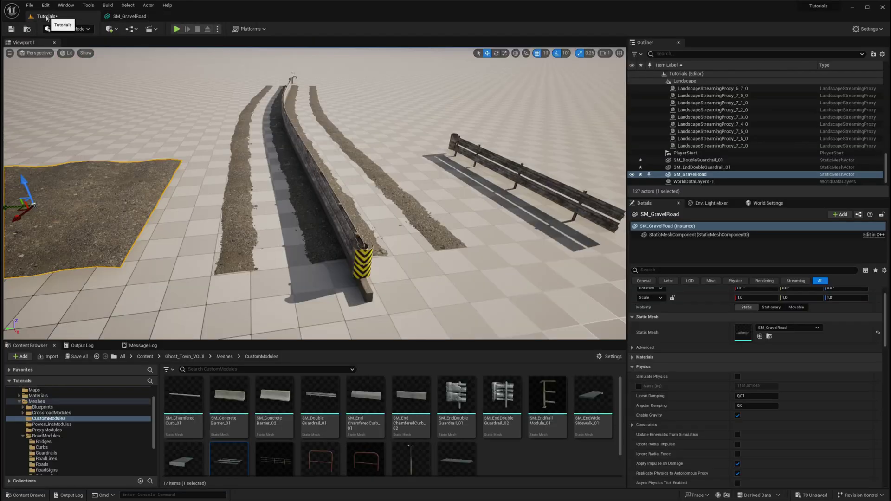
click(317, 209)
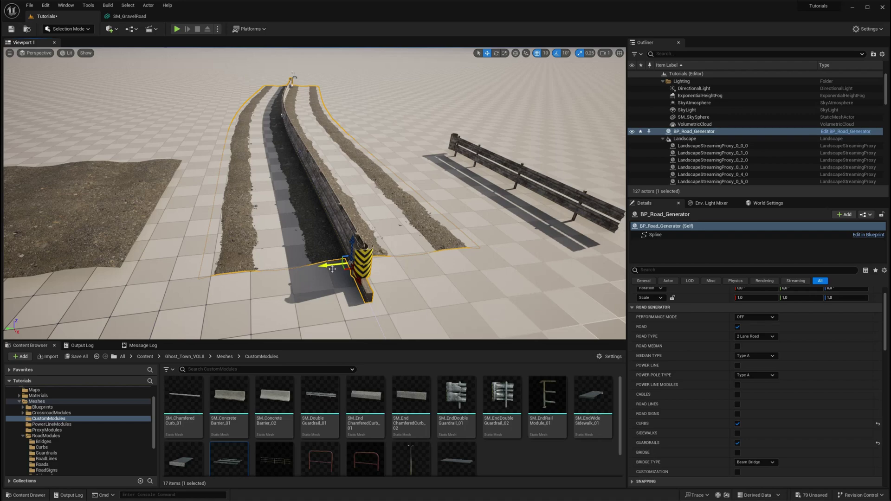
alt+drag(315, 241, 320, 222)
- Move the RGuardrail socket outward to Y -500, save the mesh, and refresh the road in the level to inspect the guardrails
click(128, 16)
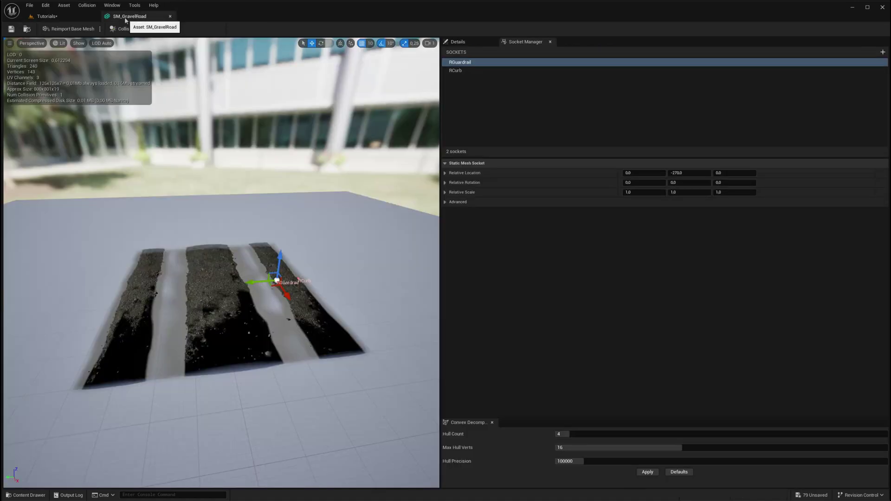
drag(256, 287, 305, 283)
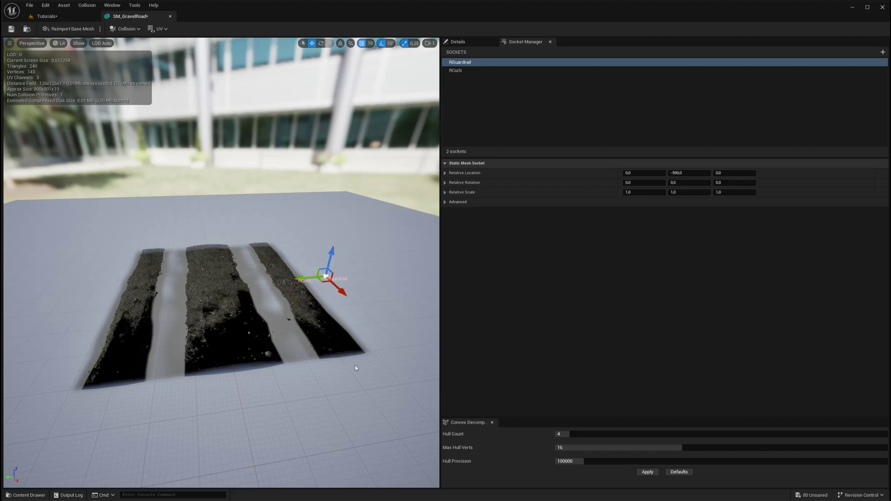
key(ctrl+s)
click(57, 17)
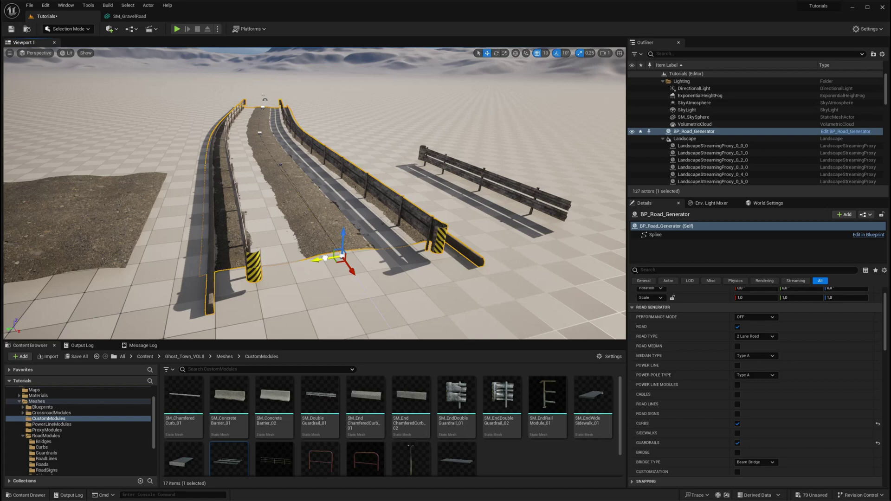
drag(325, 258, 328, 262)
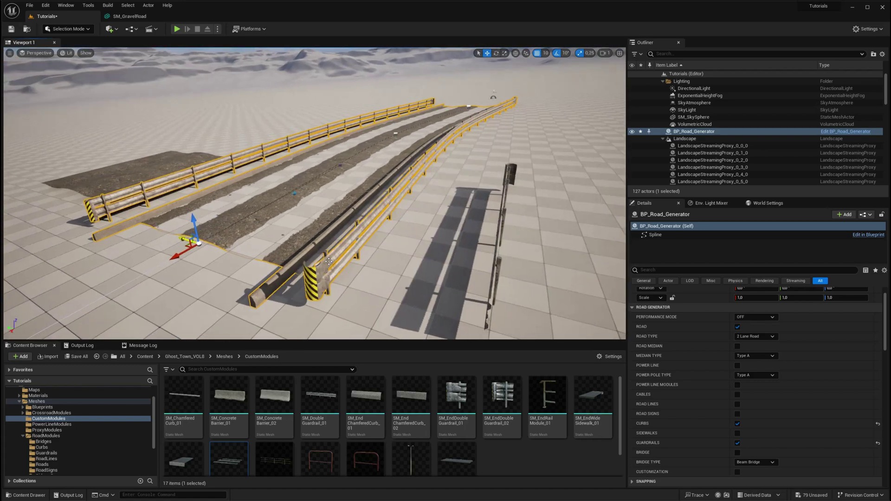
right_drag(329, 262, 329, 262)
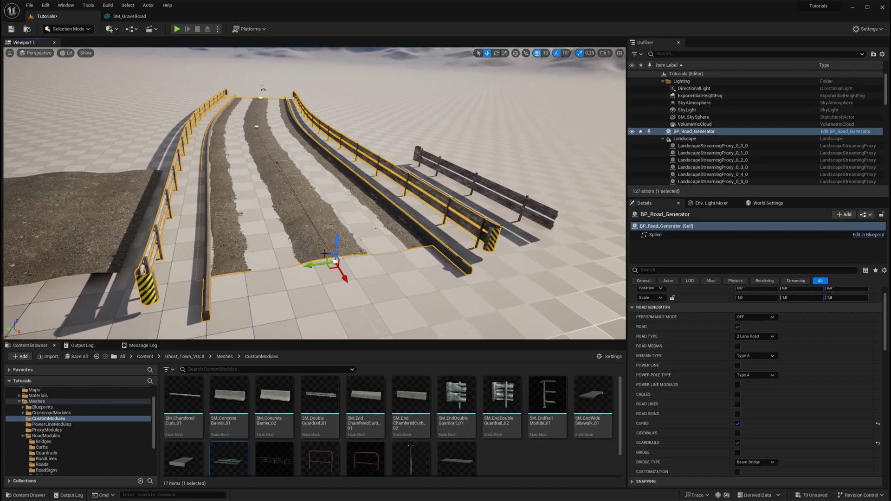
- Move the RGuardrail socket to Y 470 and the RCurb socket to Y 360, save the mesh, and refresh the road in the level
click(129, 16)
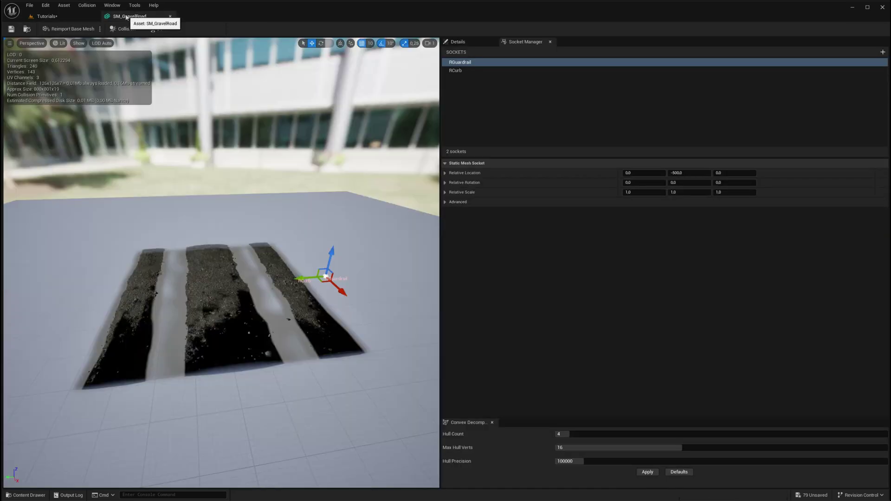
drag(311, 282, 69, 291)
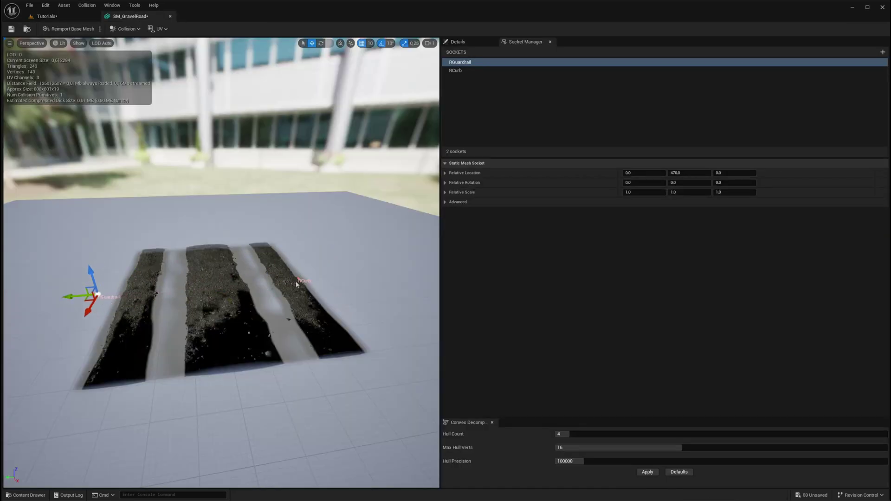
click(454, 71)
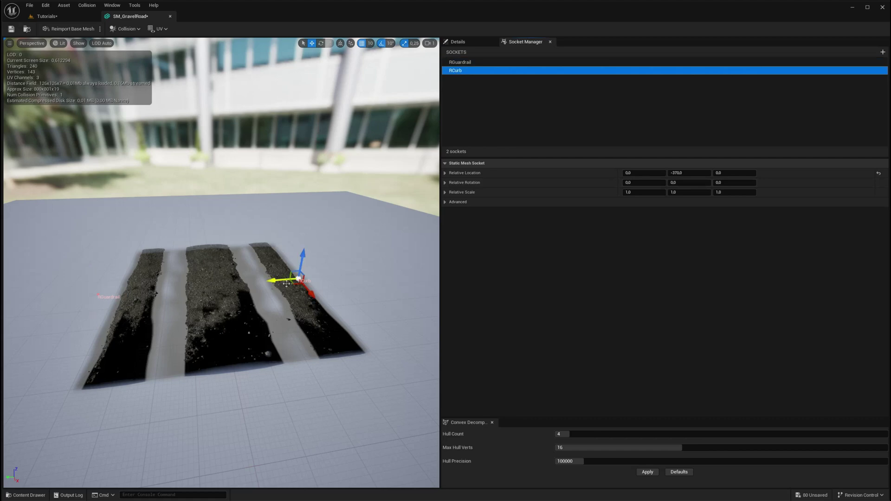
drag(286, 284, 114, 296)
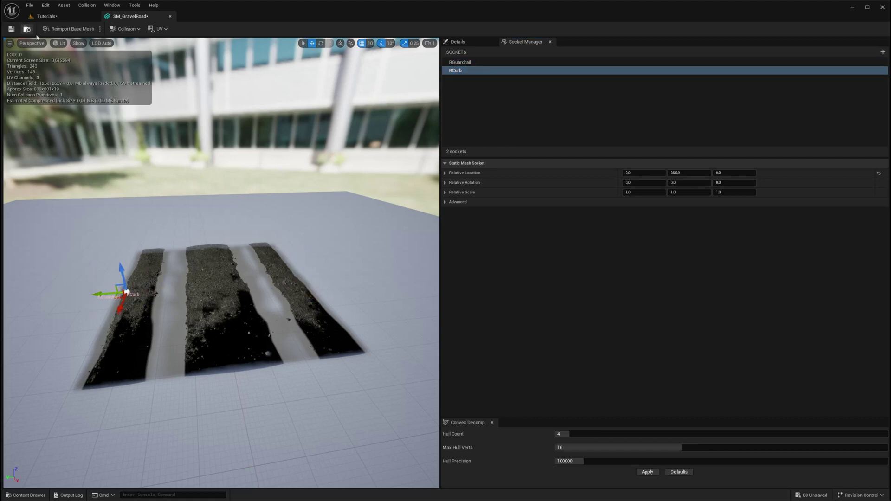
click(11, 29)
click(51, 17)
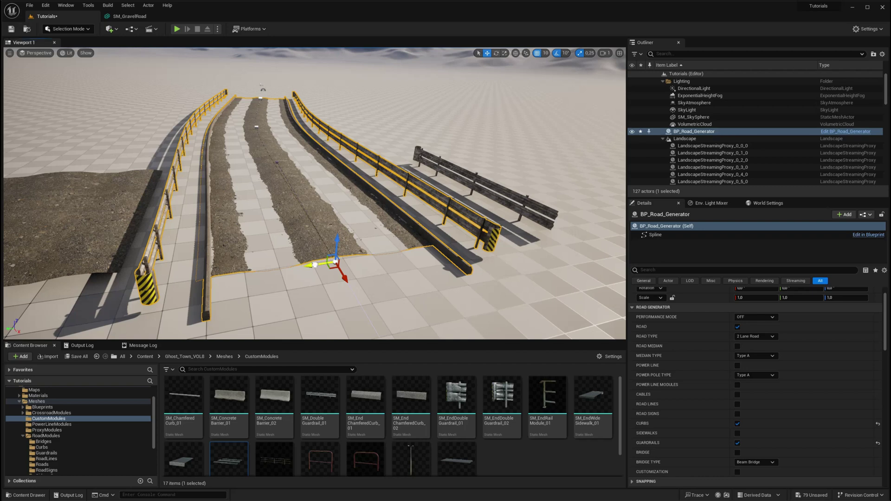
drag(315, 265, 319, 264)
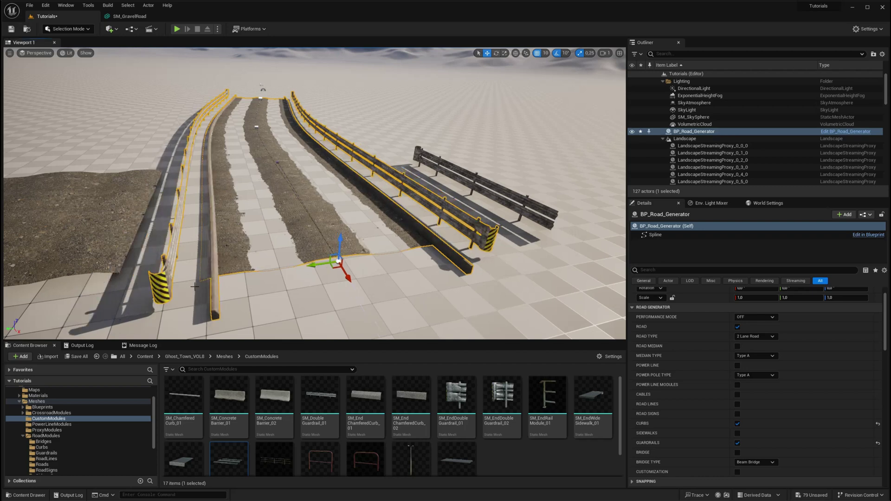